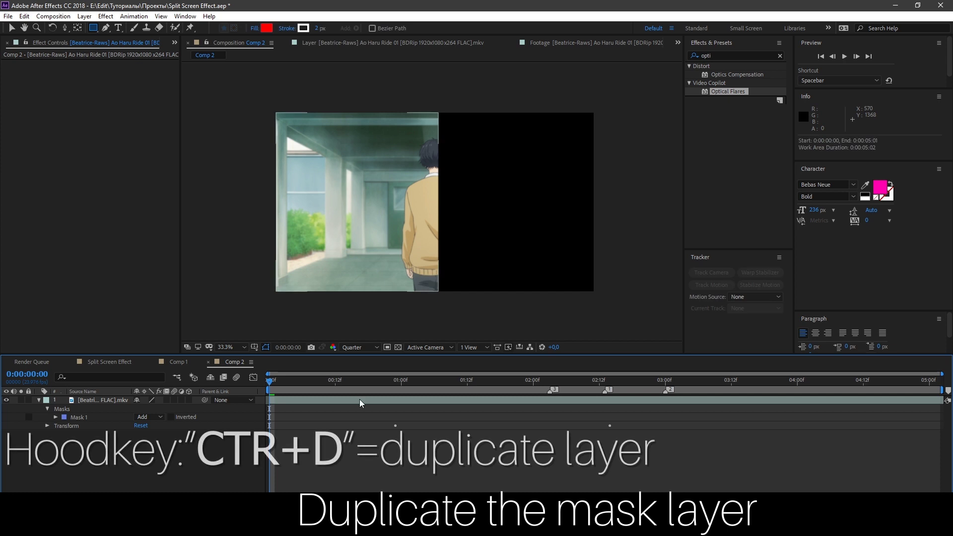
# Step: Duplicate the masked video layer and invert Mask 1 on the top copy
pyautogui.click(11, 28)
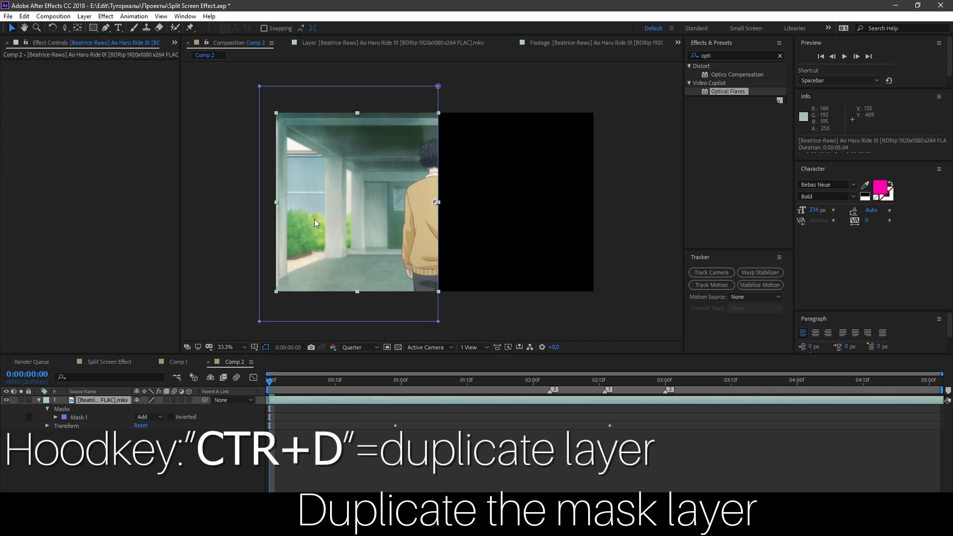
pyautogui.click(281, 400)
pyautogui.hotkey('ctrl', 'd')
pyautogui.press('m')
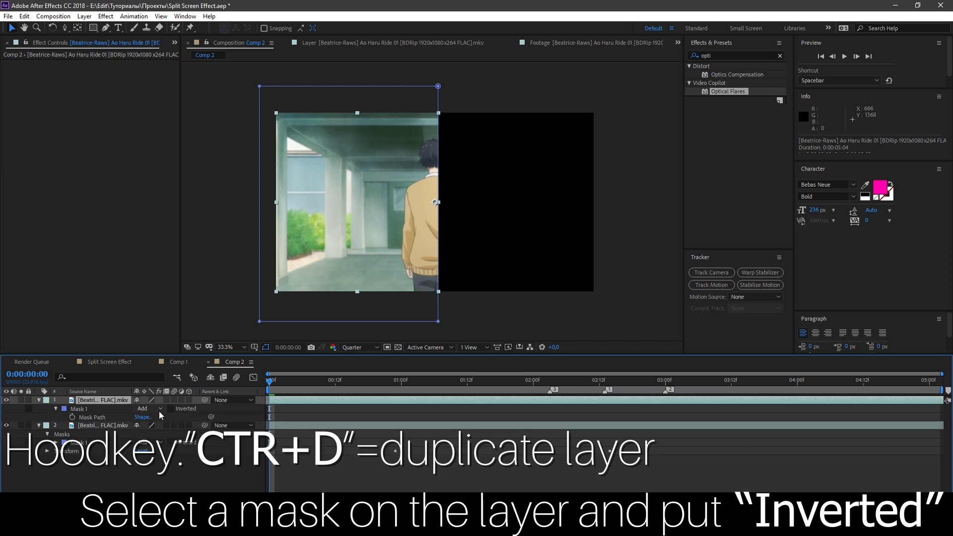
pyautogui.click(56, 409)
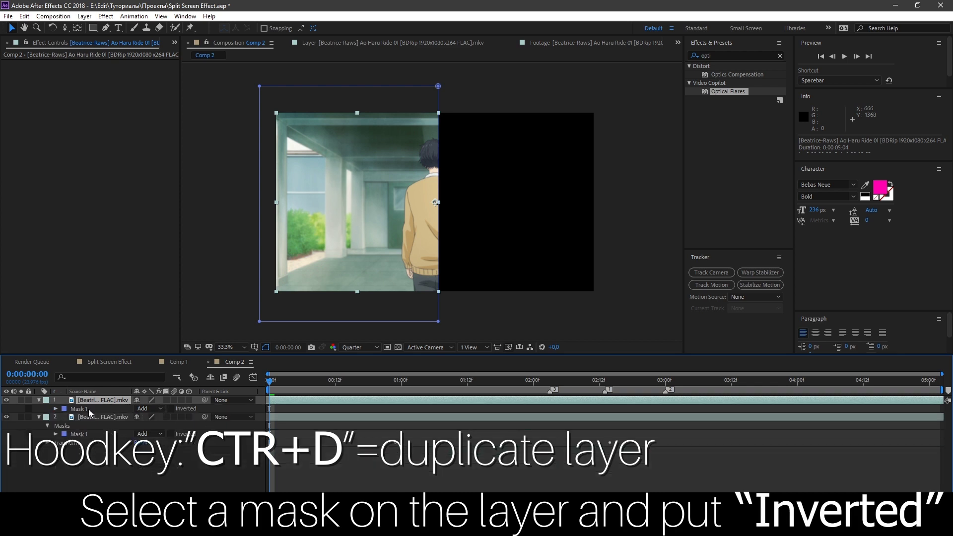
pyautogui.click(171, 408)
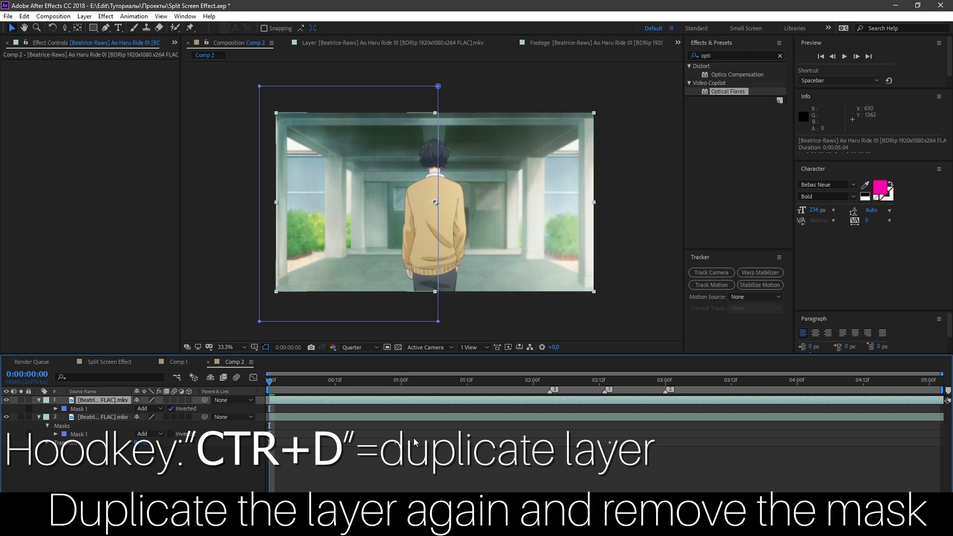
# Step: Duplicate the lower masked layer and delete the mask from the bottommost copy
pyautogui.click(406, 461)
pyautogui.click(342, 414)
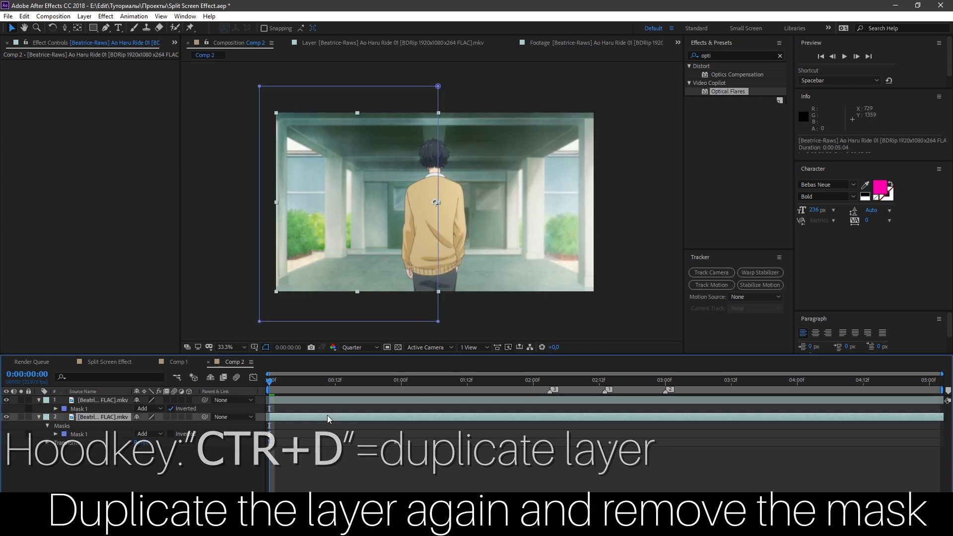
pyautogui.hotkey('ctrl', 'd')
pyautogui.click(104, 435)
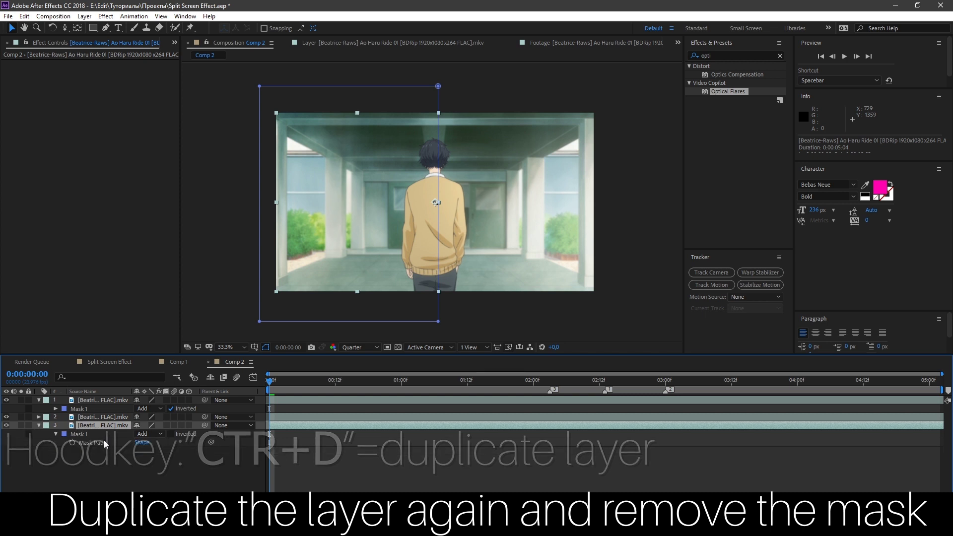
pyautogui.press('Delete')
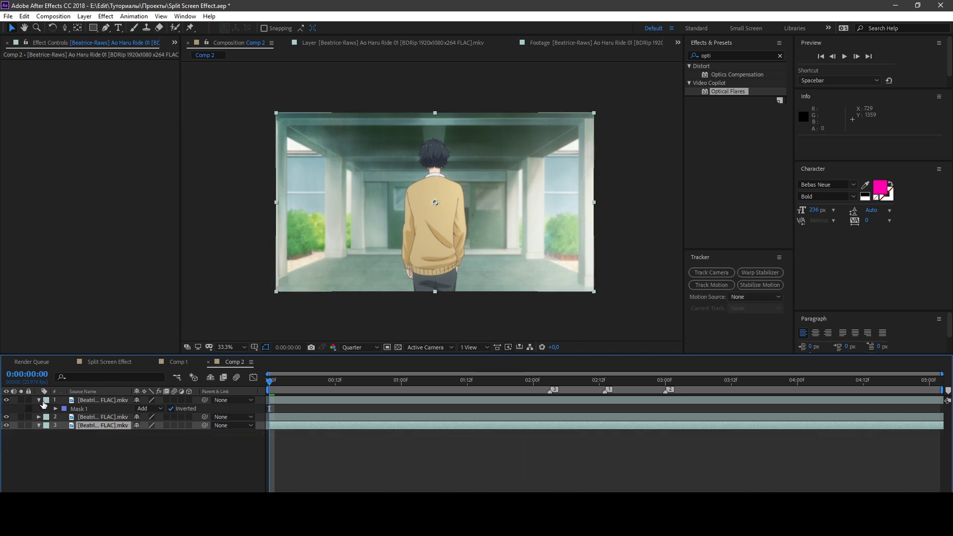
pyautogui.click(39, 400)
pyautogui.click(101, 417)
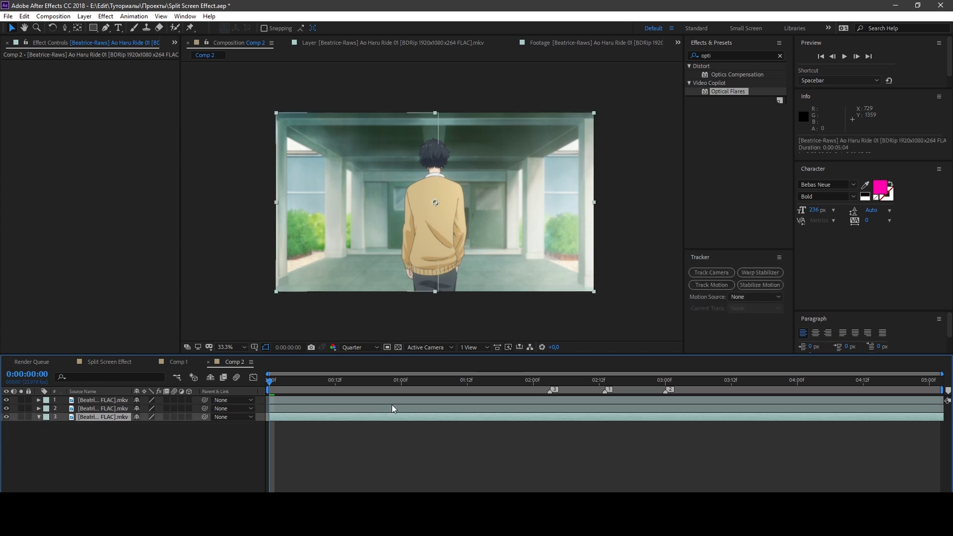
# Step: Clear the existing Position keyframes on the two masked layers and key their Position at 0:00:00:23
pyautogui.moveTo(303, 383); pyautogui.dragTo(270, 378)
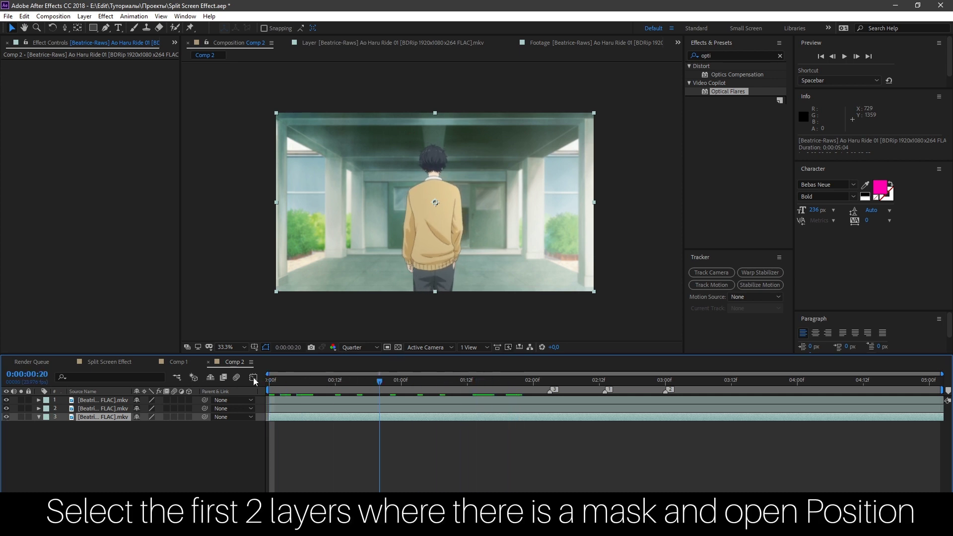
pyautogui.click(94, 408)
pyautogui.keyDown('ctrl'); pyautogui.click(90, 401); pyautogui.keyUp('ctrl')
pyautogui.press('p')
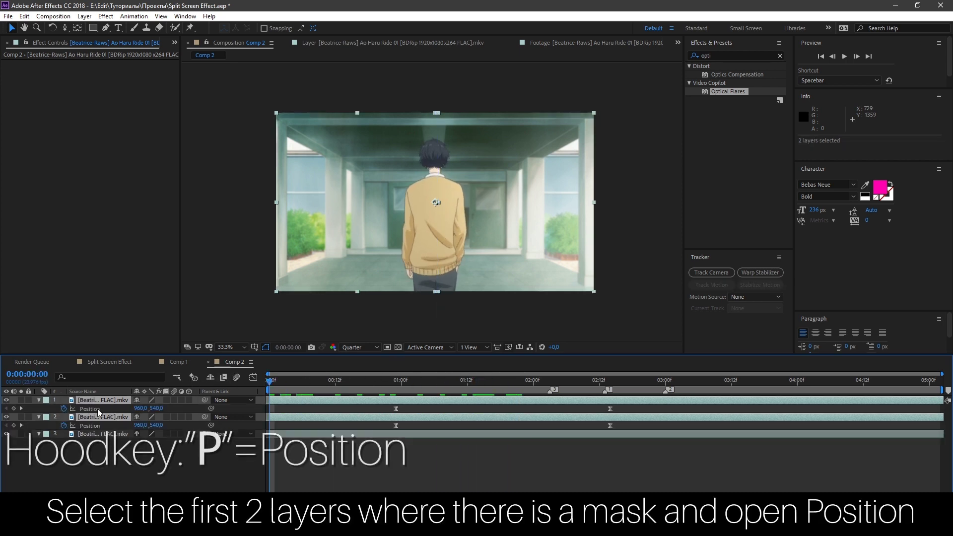
pyautogui.click(64, 412)
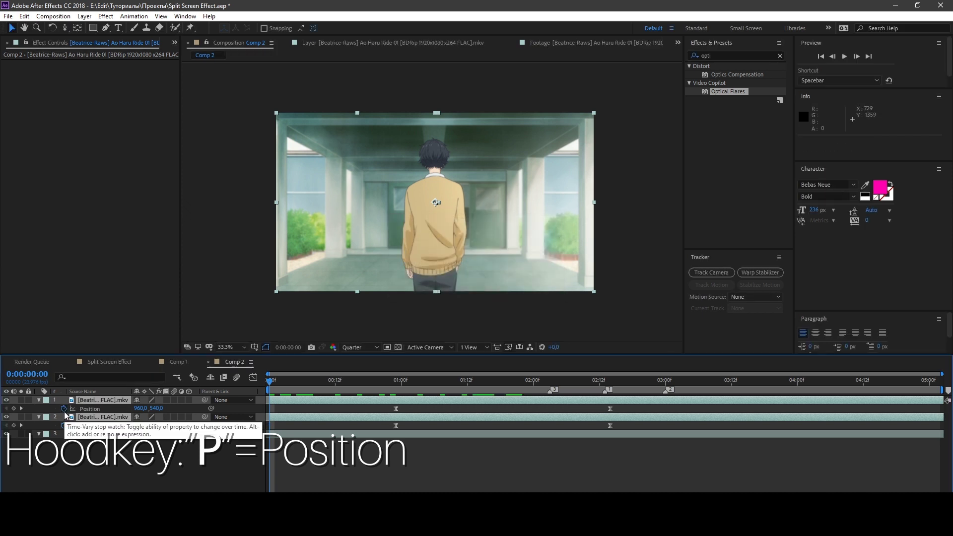
pyautogui.click(396, 381)
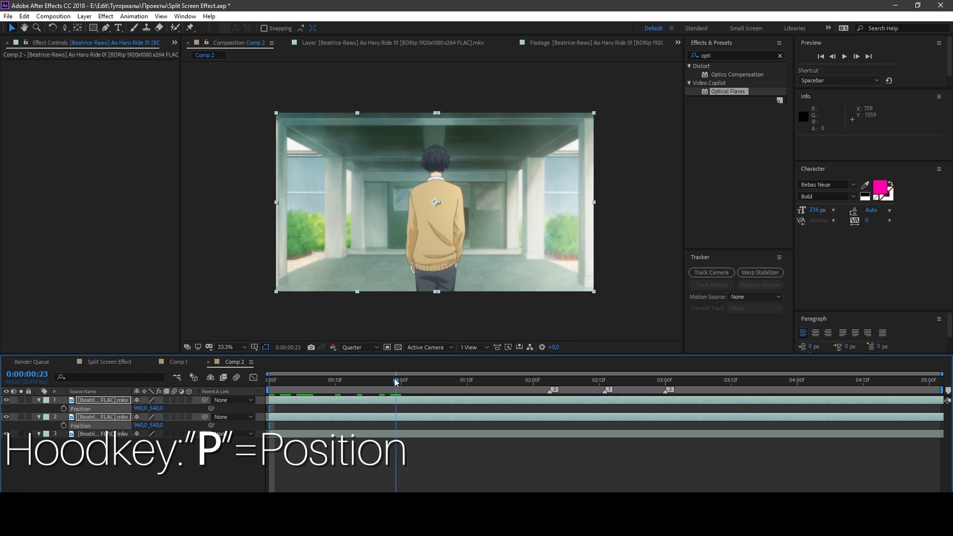
pyautogui.click(442, 449)
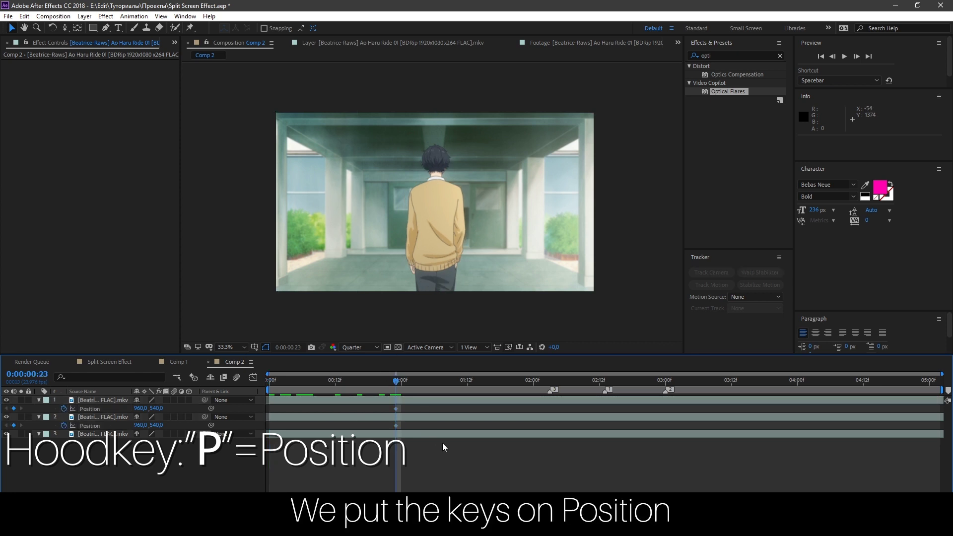
# Step: At 0:00:01:23, set the X position to 1659 on the first masked layer and 238 on the second
pyautogui.moveTo(392, 380); pyautogui.dragTo(528, 385)
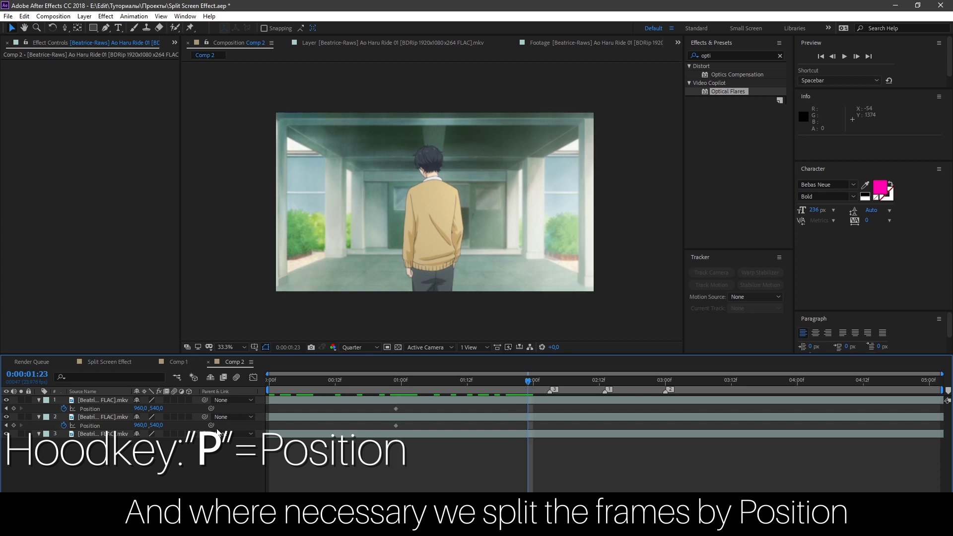
pyautogui.moveTo(142, 408); pyautogui.dragTo(489, 402)
pyautogui.moveTo(137, 425); pyautogui.dragTo(3, 425)
pyautogui.moveTo(62, 422); pyautogui.dragTo(63, 422)
pyautogui.click(460, 434)
# Step: Apply Easy Ease to the Position keyframes of both masked layers and shorten the start keyframes' outgoing influence in the speed graph
pyautogui.moveTo(543, 405); pyautogui.dragTo(392, 436)
pyautogui.press('F9')
pyautogui.click(253, 377)
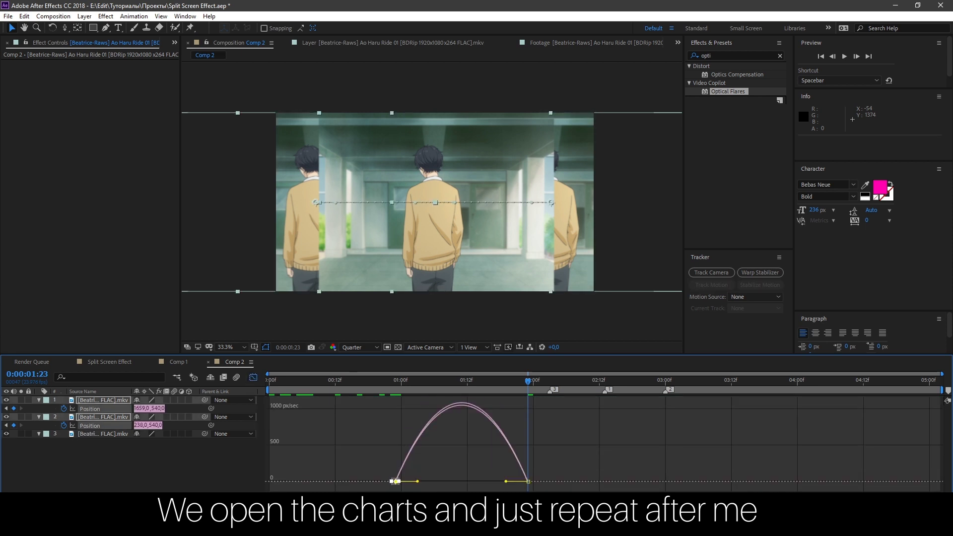
pyautogui.moveTo(419, 485); pyautogui.dragTo(396, 484)
# Step: Lengthen the incoming influence of the end Position keyframes in the speed graph, then close the graph view
pyautogui.click(527, 481)
pyautogui.moveTo(505, 480); pyautogui.dragTo(397, 481)
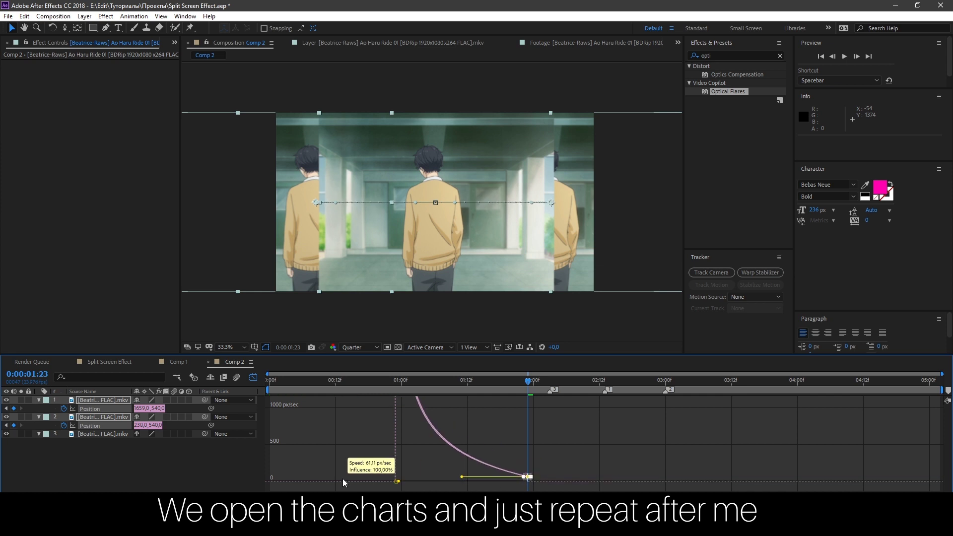
pyautogui.hotkey('ctrl', 'z')
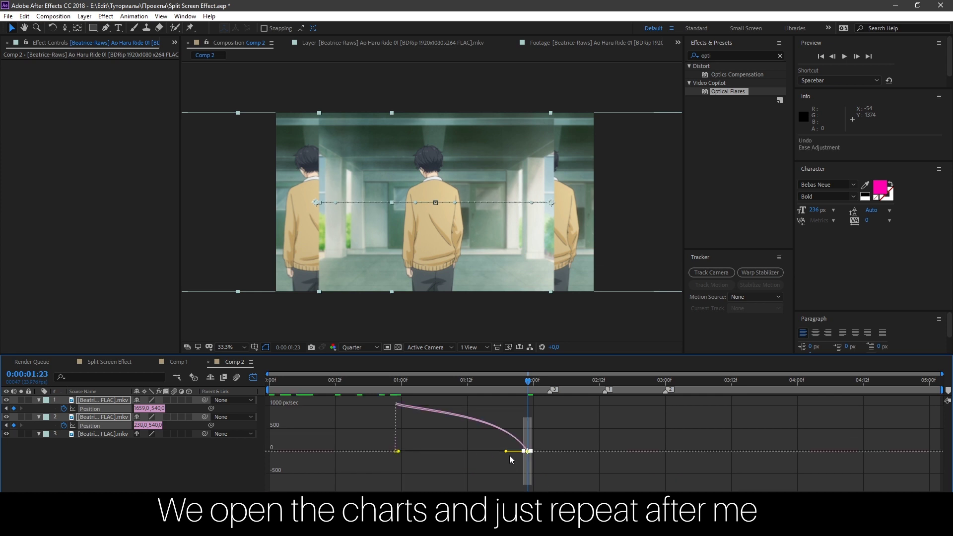
pyautogui.moveTo(506, 452); pyautogui.dragTo(462, 483)
pyautogui.click(253, 378)
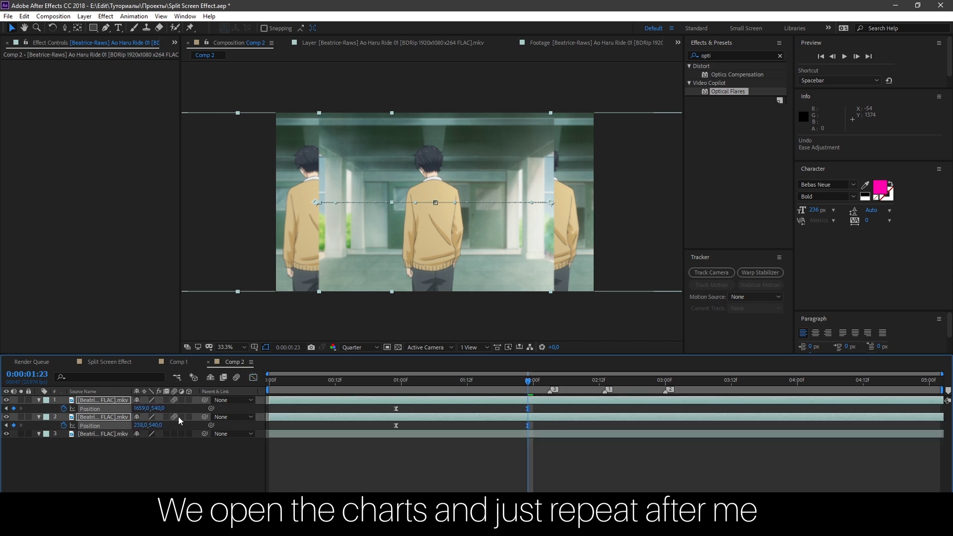
# Step: Play back the composition to check the split-screen motion
pyautogui.press('space')
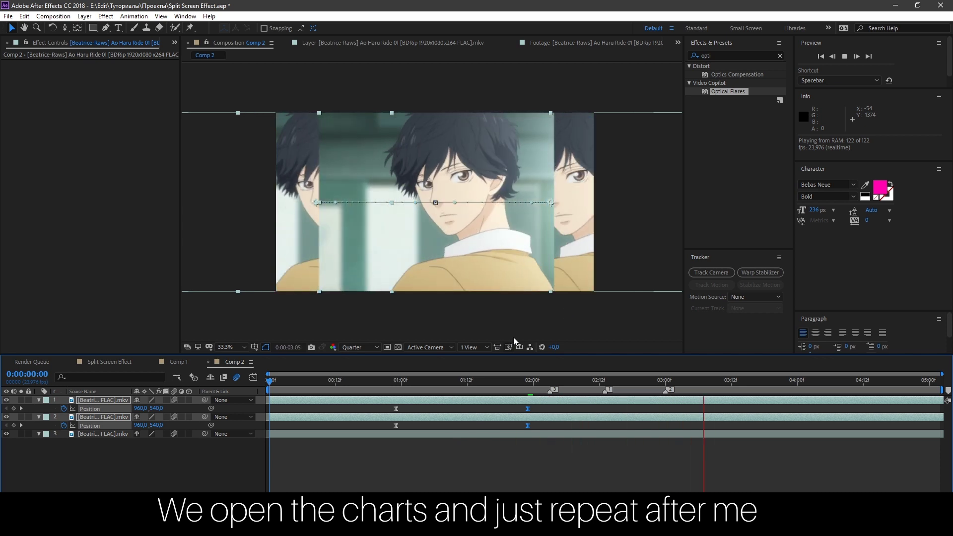
pyautogui.click(543, 380)
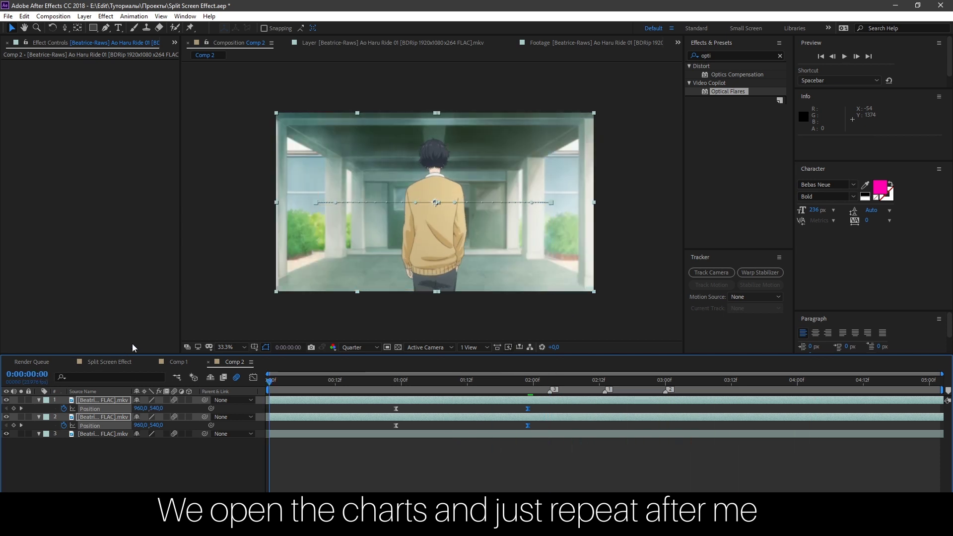
pyautogui.press('space')
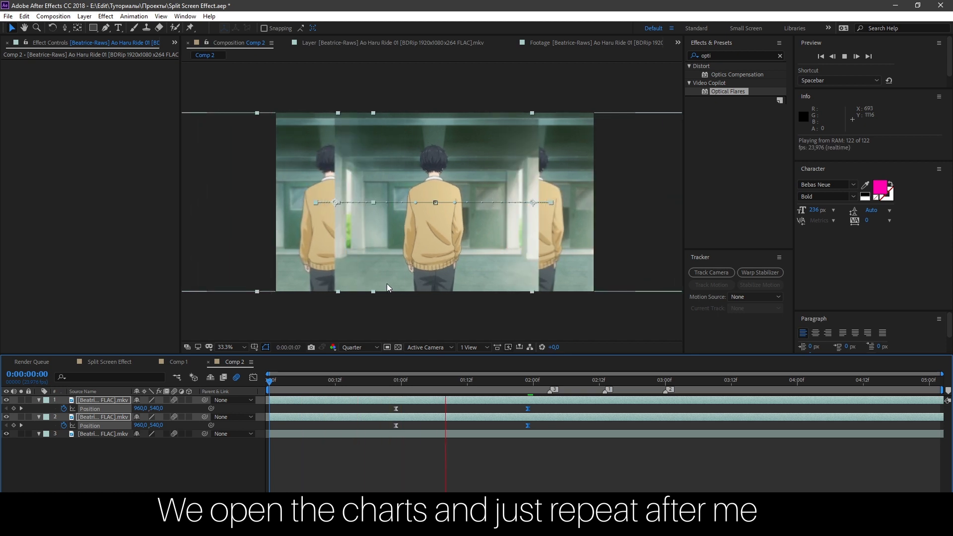
# Step: Add a Stroke layer style to the second layer at 0:00:00:21 and set its color to 000000
pyautogui.moveTo(361, 380); pyautogui.dragTo(385, 380)
pyautogui.click(109, 443)
pyautogui.rightClick(110, 418)
pyautogui.moveTo(160, 277)
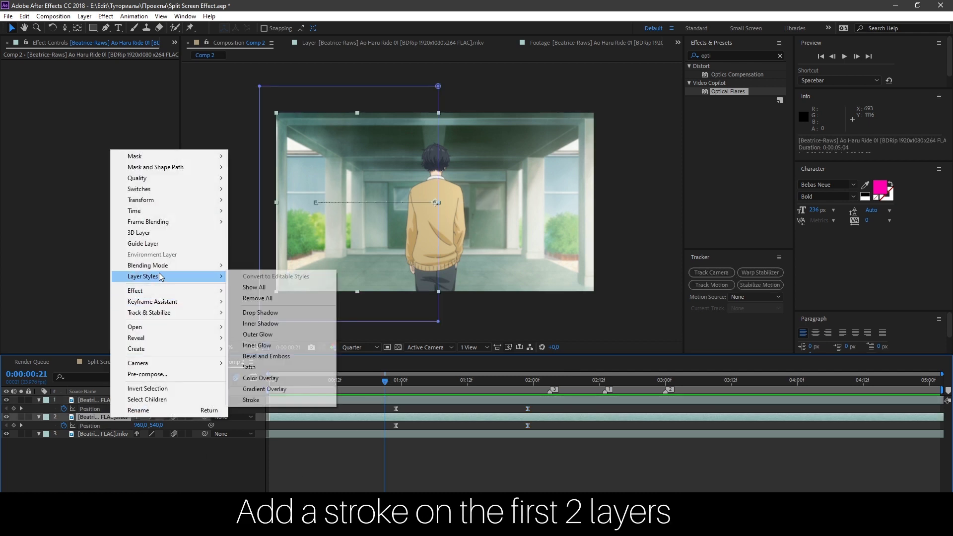
pyautogui.click(274, 399)
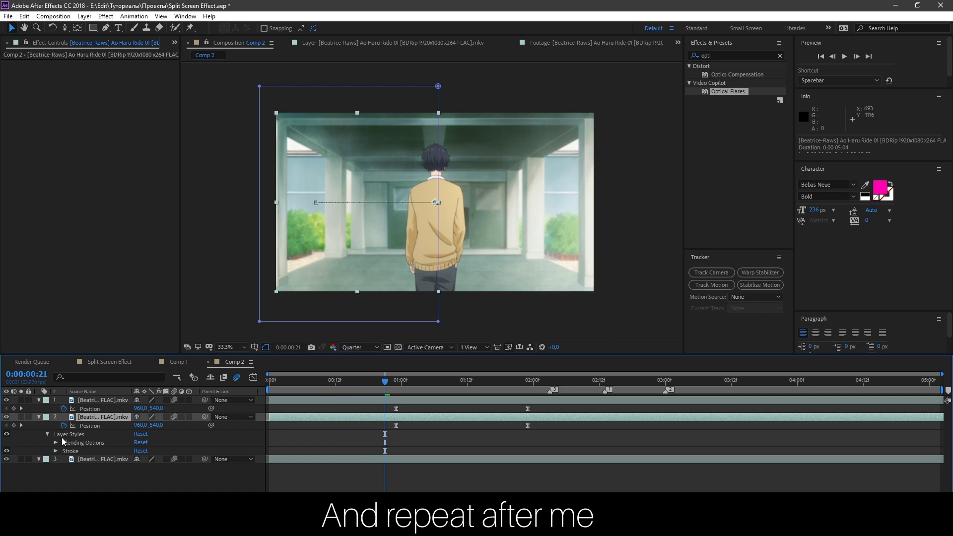
pyautogui.click(55, 451)
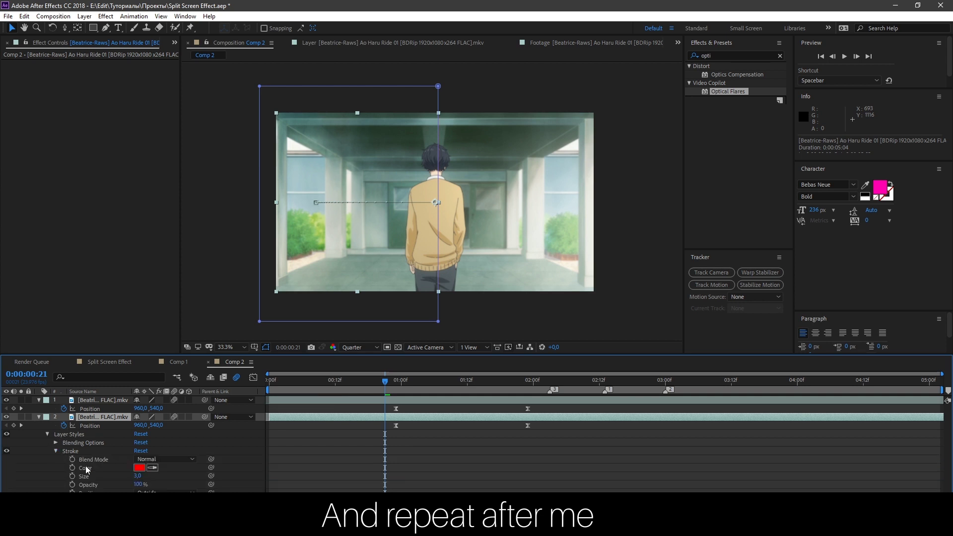
pyautogui.click(139, 467)
pyautogui.write('000000')
pyautogui.click(328, 233)
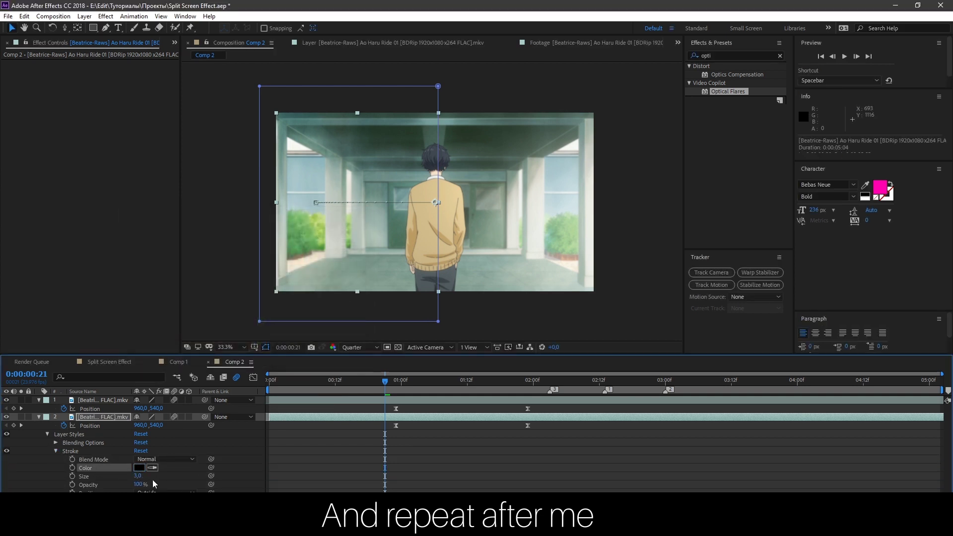
# Step: Set the second layer's stroke size to 1 and opacity to 0%, and keyframe both at 0:00:00:21
pyautogui.write('1')
pyautogui.press('Return')
pyautogui.click(138, 485)
pyautogui.write('0')
pyautogui.press('Return')
pyautogui.click(72, 476)
pyautogui.click(72, 484)
# Step: One frame further, at 0:00:00:22, set the second layer's stroke size to 10 and opacity to 100%
pyautogui.press('pagedown')
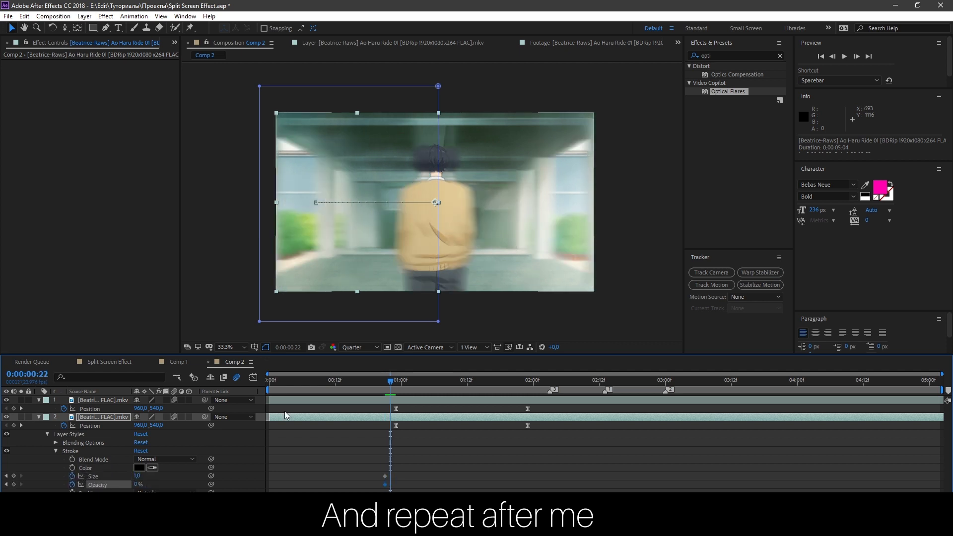
pyautogui.click(138, 484)
pyautogui.write('100')
pyautogui.press('Return')
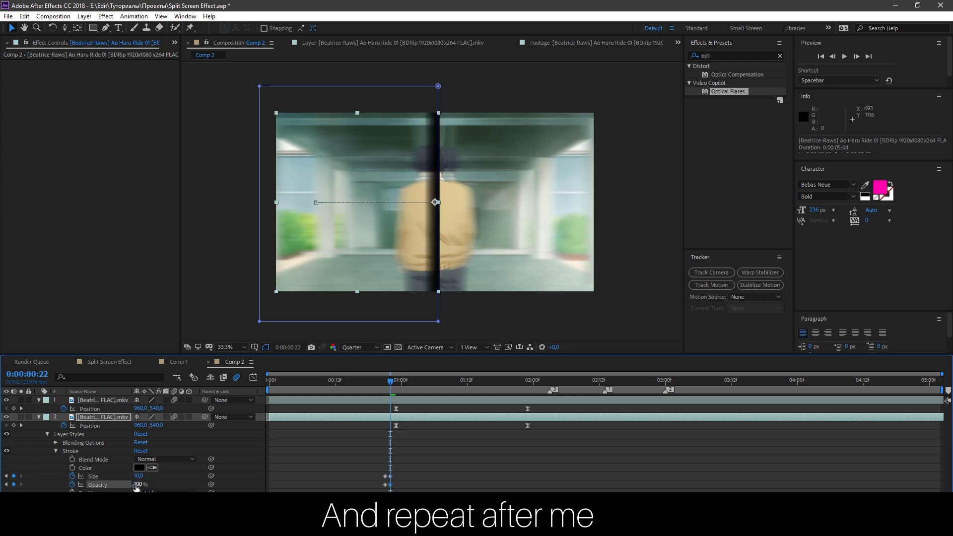
# Step: Collapse the second layer and compare its stroke with motion blur off and on
pyautogui.click(39, 417)
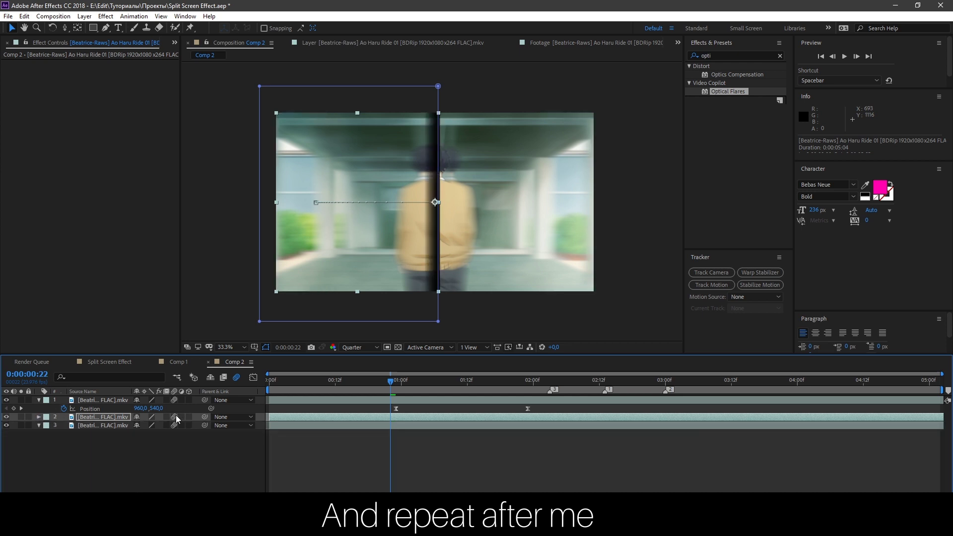
pyautogui.moveTo(174, 417); pyautogui.dragTo(174, 403)
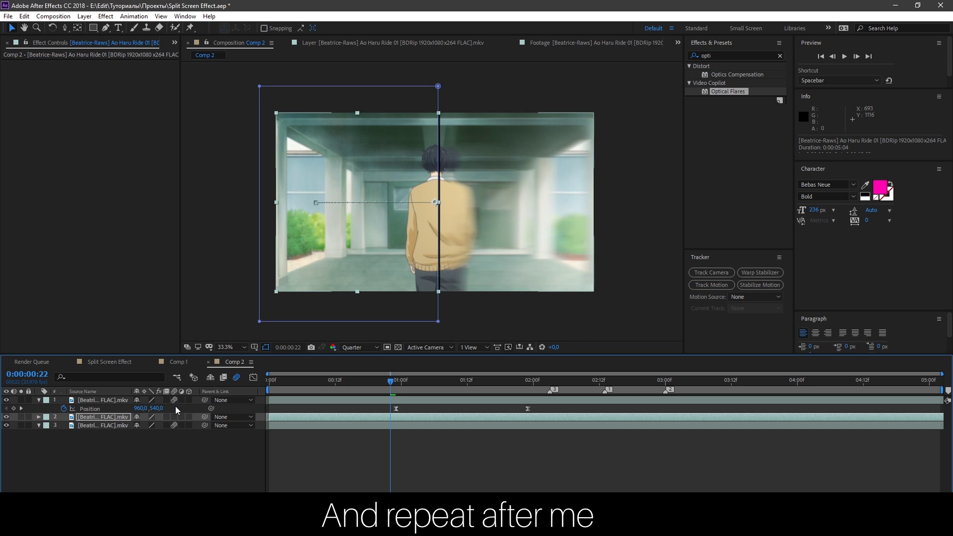
pyautogui.click(175, 417)
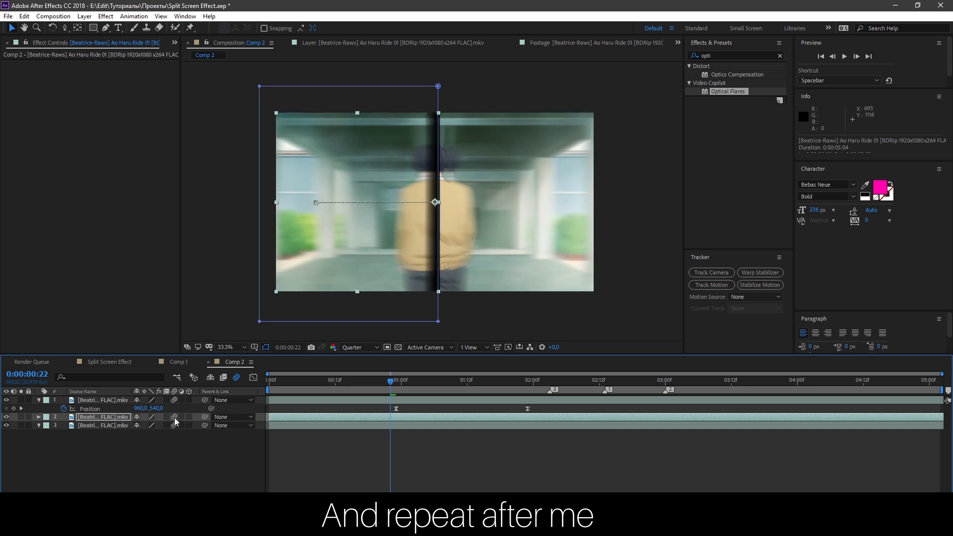
# Step: Add a Stroke layer style to the top layer and expand its stroke properties
pyautogui.rightClick(124, 400)
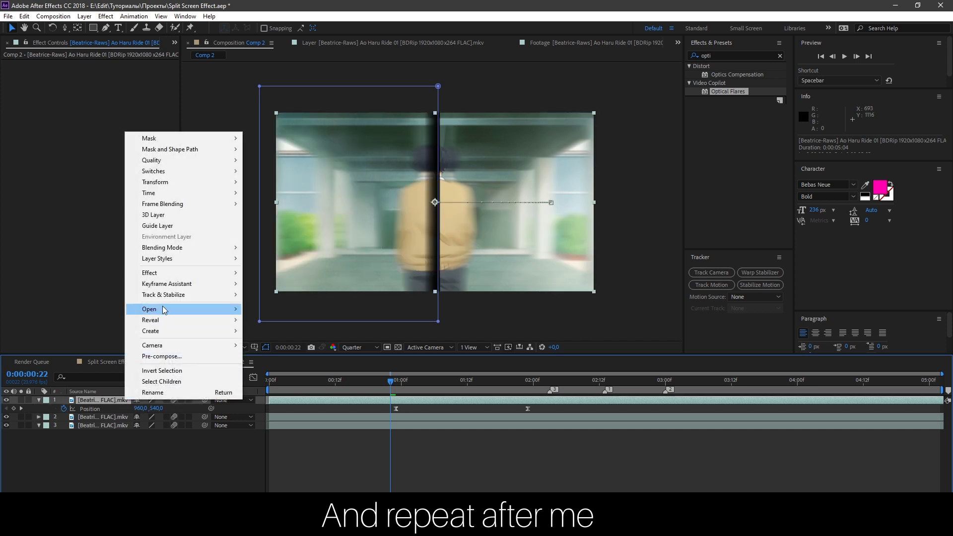
pyautogui.moveTo(166, 259)
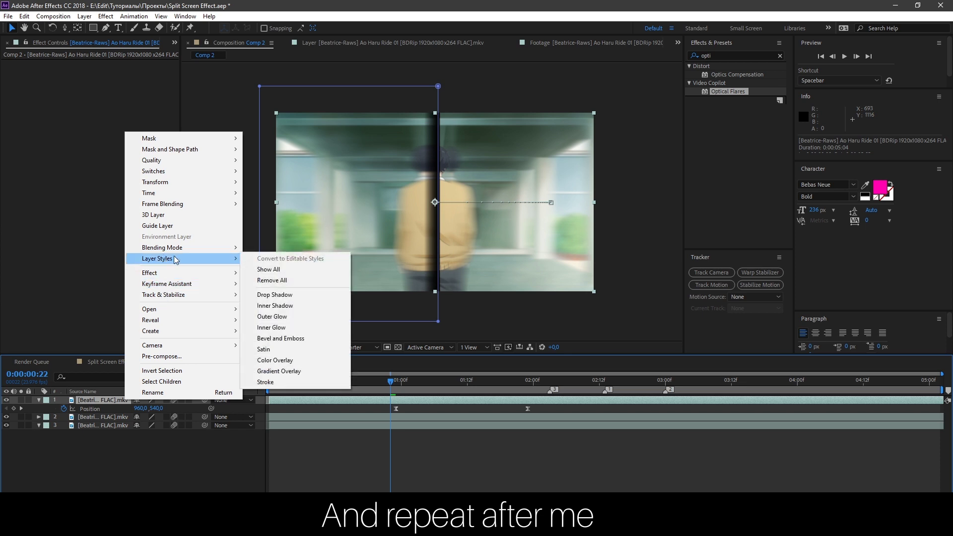
pyautogui.click(292, 381)
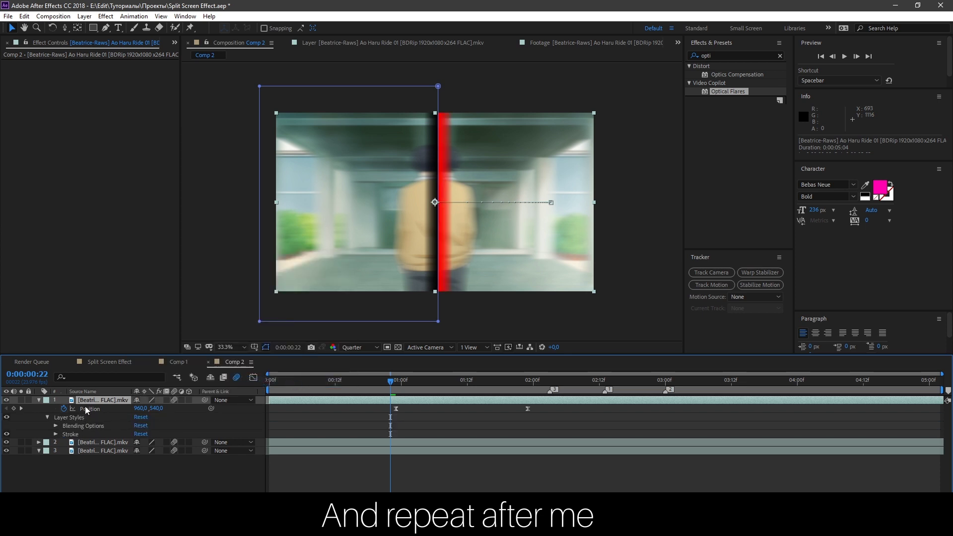
pyautogui.press('m')
pyautogui.press('m')
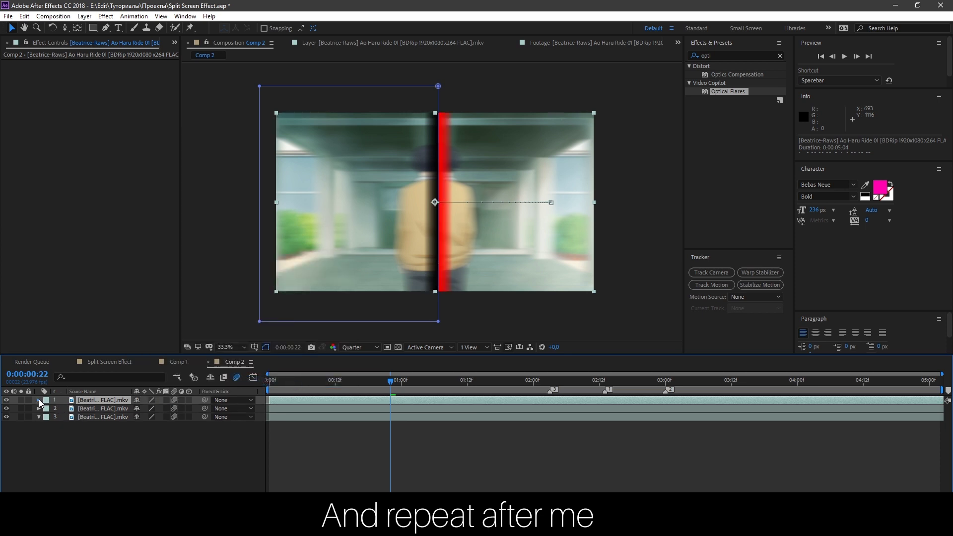
pyautogui.click(39, 400)
pyautogui.click(48, 426)
pyautogui.click(56, 442)
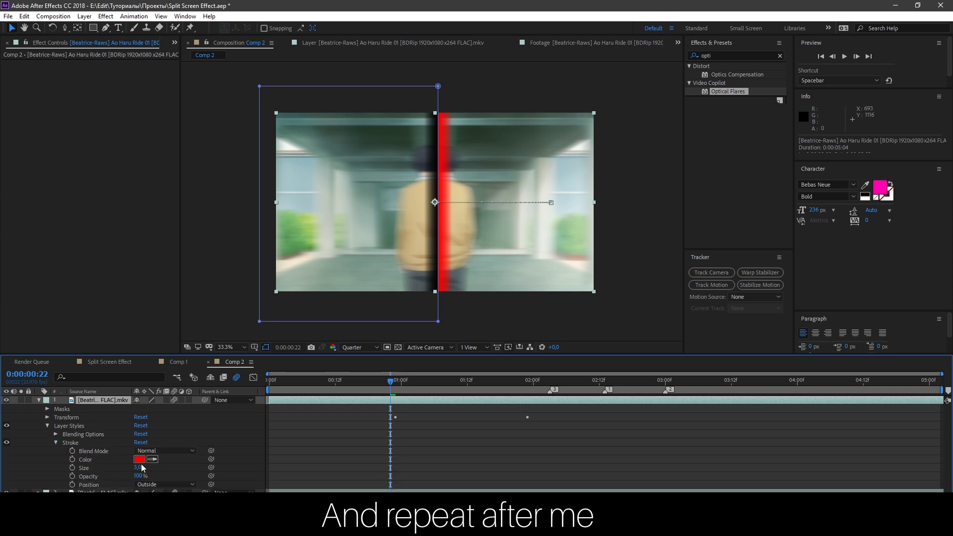
# Step: Set the top layer's stroke color to black (000000)
pyautogui.click(140, 459)
pyautogui.moveTo(223, 317); pyautogui.dragTo(252, 358)
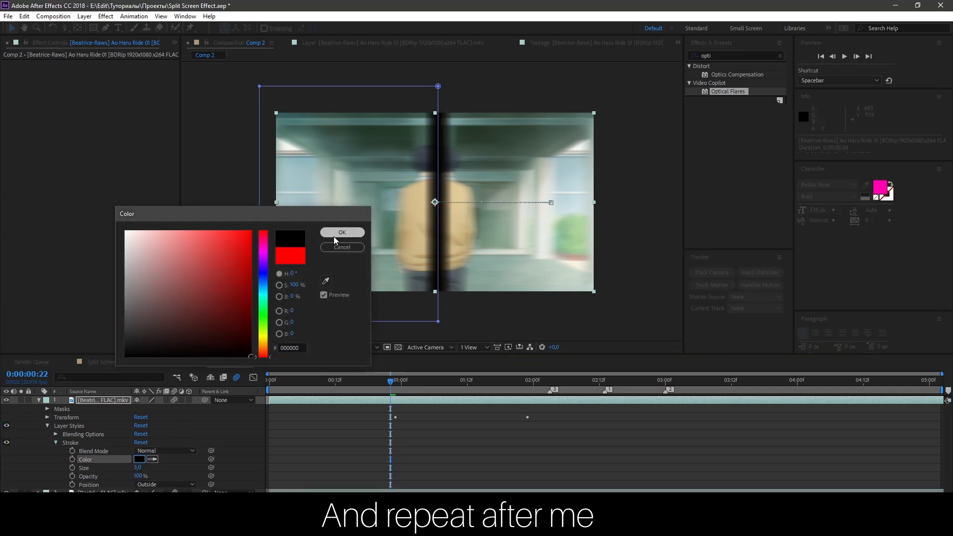
pyautogui.click(335, 232)
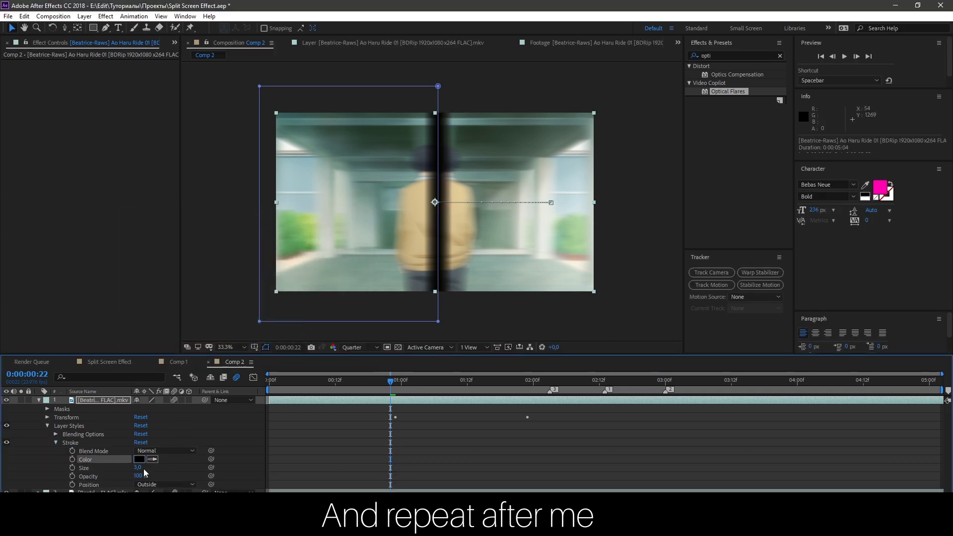
# Step: Keyframe the top layer's stroke size and opacity at 0:00:00:22, with the size set to 10
pyautogui.click(72, 468)
pyautogui.click(72, 475)
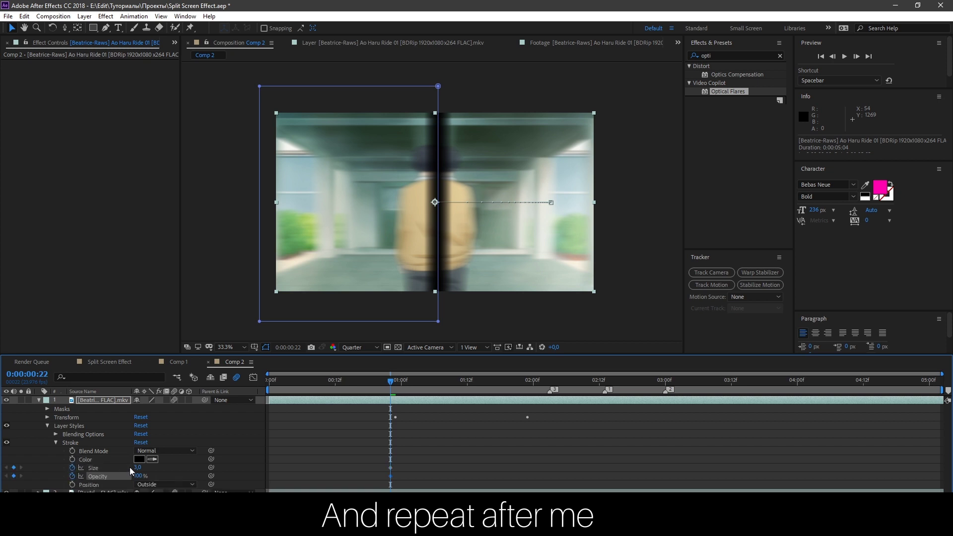
pyautogui.click(138, 468)
pyautogui.write('10')
pyautogui.press('Return')
# Step: One frame earlier, at 0:00:00:21, set the top layer's stroke size to 1 and opacity to 0%
pyautogui.press('pageup')
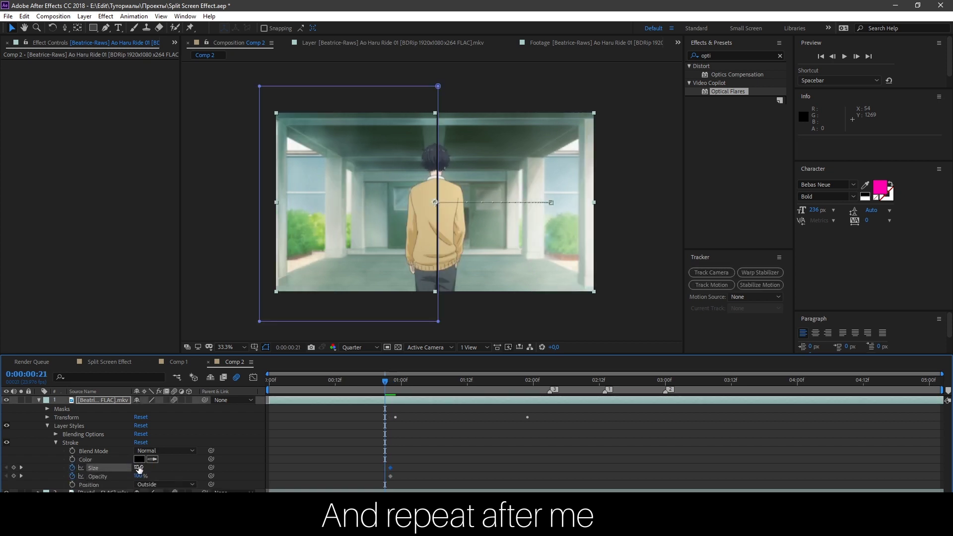
pyautogui.press('Return')
pyautogui.click(140, 476)
pyautogui.write('0')
pyautogui.press('Return')
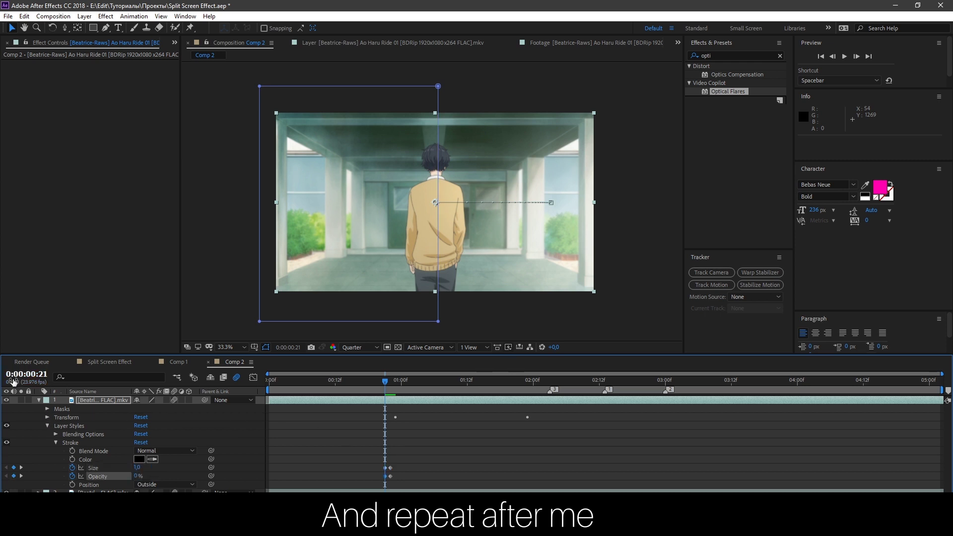
# Step: Collapse the top layer and preview the split-screen animation from the start of the composition
pyautogui.click(39, 400)
pyautogui.press('pageup')
pyautogui.press('pageup')
pyautogui.press('pageup')
pyautogui.press('pageup')
pyautogui.press('space')
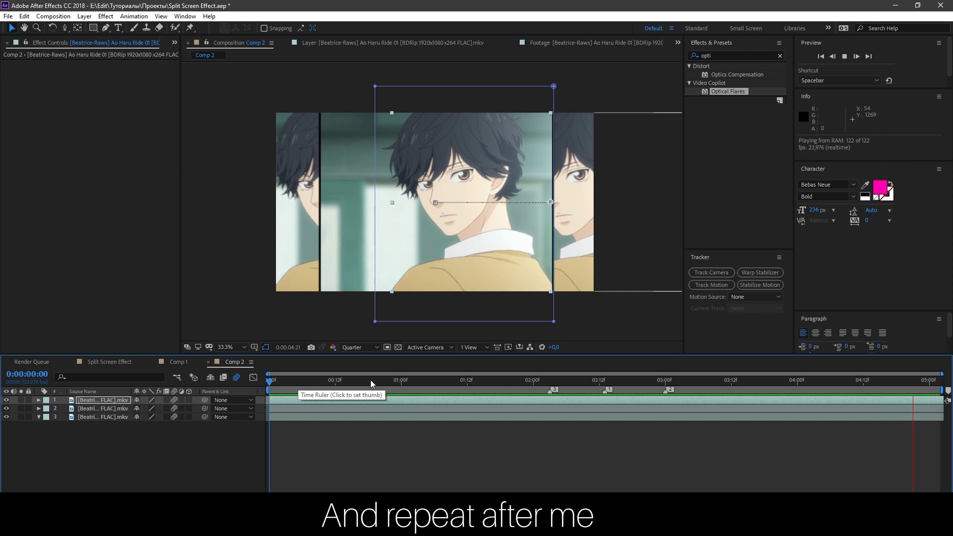
# Step: At 0:00:00:22, reveal the top two layers' Position keyframes and select all of them
pyautogui.click(384, 382)
pyautogui.moveTo(394, 383); pyautogui.dragTo(389, 384)
pyautogui.click(391, 408)
pyautogui.keyDown('shift'); pyautogui.click(398, 400); pyautogui.keyUp('shift')
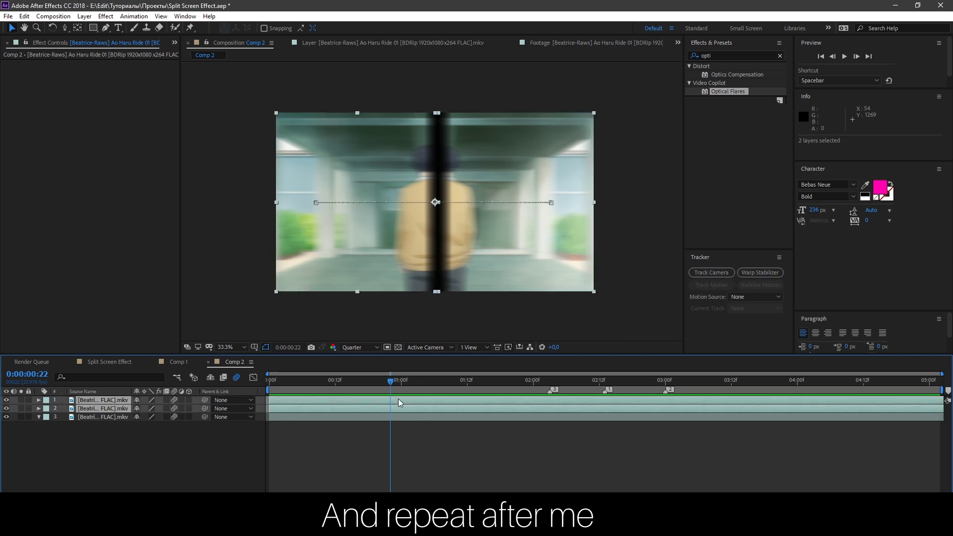
pyautogui.press('u')
pyautogui.moveTo(380, 409); pyautogui.dragTo(579, 439)
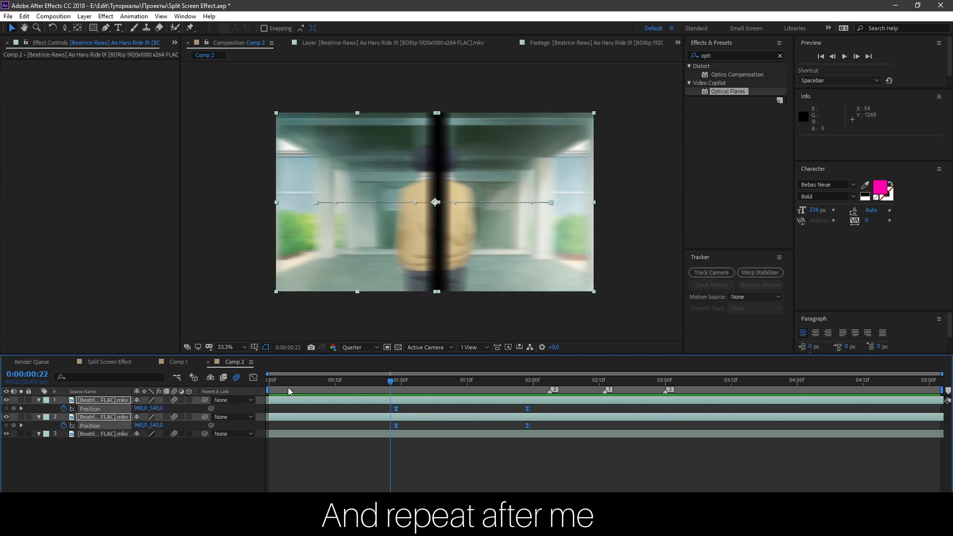
# Step: In the Graph Editor, apply Easy Ease to both layers' first Position keyframes and shorten their outgoing influence for a fast start
pyautogui.click(254, 377)
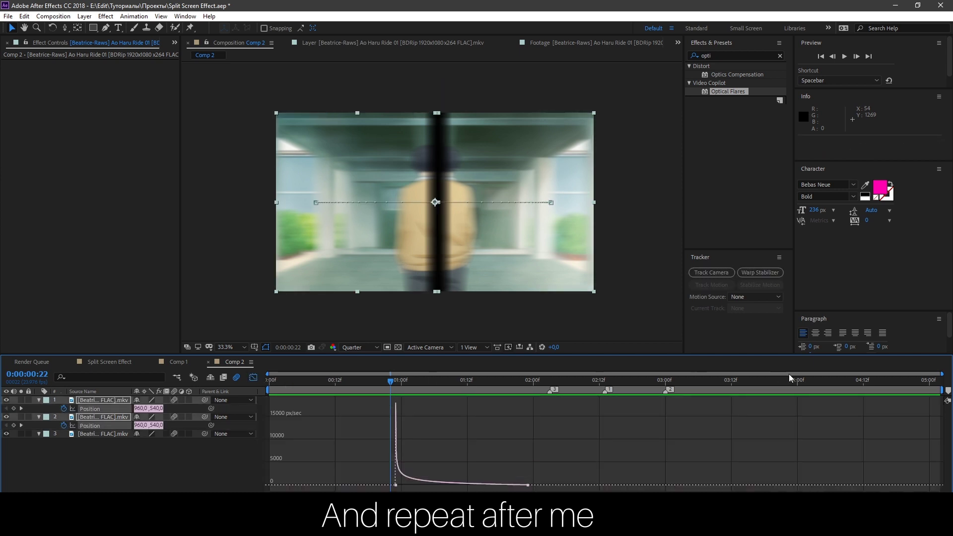
pyautogui.moveTo(940, 373); pyautogui.dragTo(467, 375)
pyautogui.moveTo(425, 467); pyautogui.dragTo(465, 492)
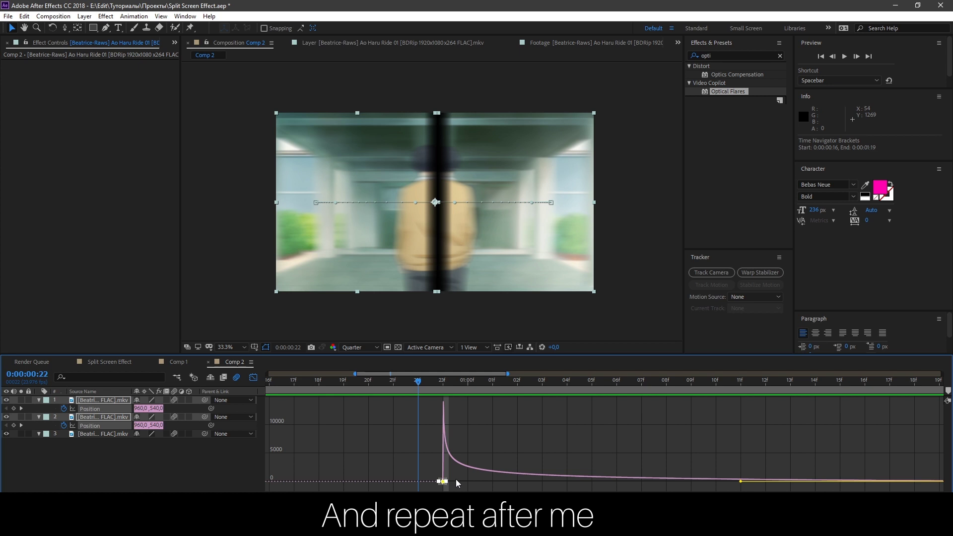
pyautogui.press('F9')
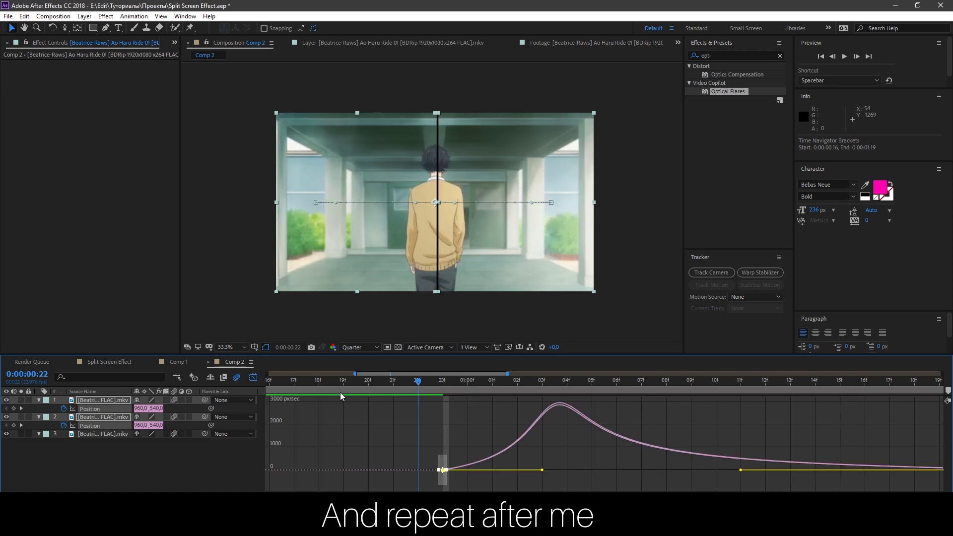
pyautogui.moveTo(542, 471); pyautogui.dragTo(449, 489)
pyautogui.click(253, 378)
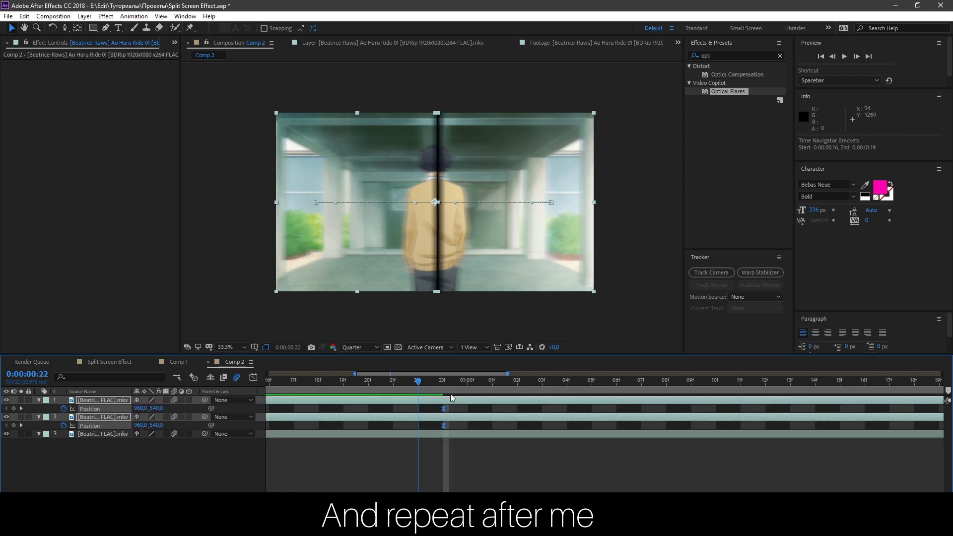
# Step: Preview the composition from the start to check the new motion and strokes
pyautogui.press('space')
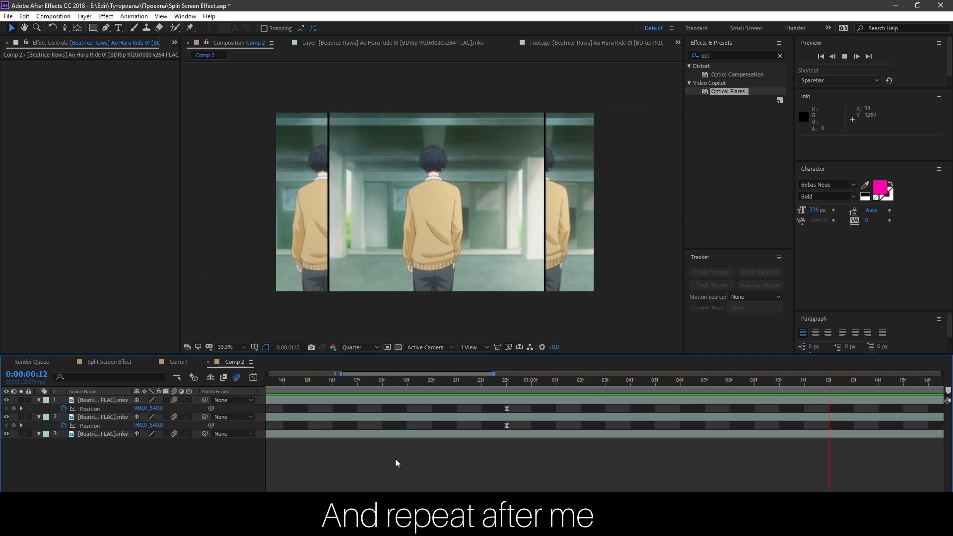
pyautogui.moveTo(342, 374); pyautogui.dragTo(183, 382)
pyautogui.moveTo(306, 382); pyautogui.dragTo(147, 390)
pyautogui.press('space')
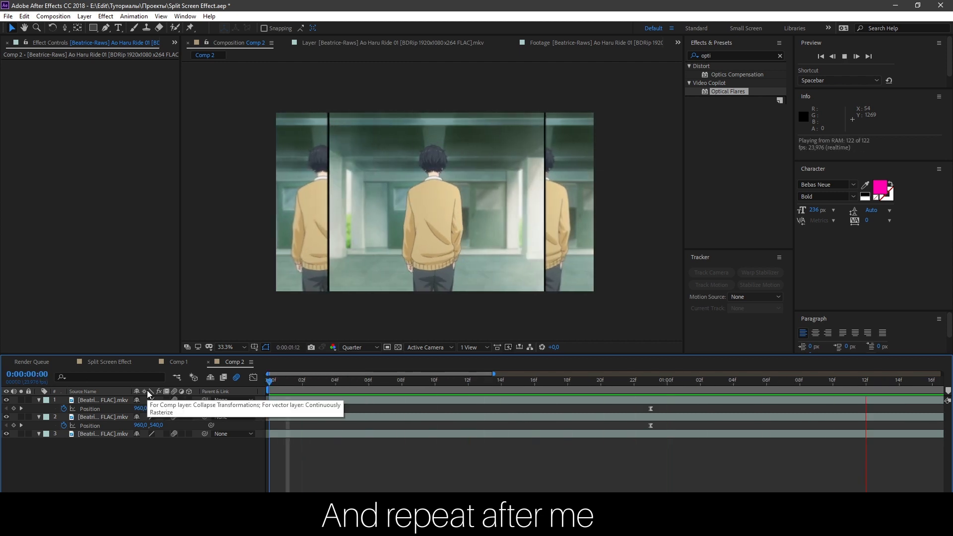
pyautogui.press('space')
# Step: Apply the Tint effect to the bottom layer and set Amount to Tint to 75%
pyautogui.click(555, 433)
pyautogui.click(720, 55)
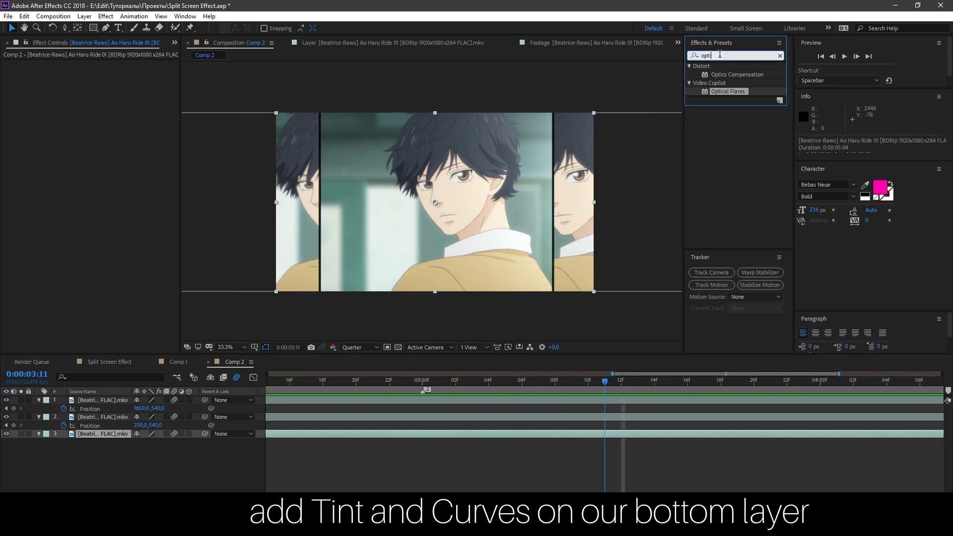
pyautogui.write('tint')
pyautogui.doubleClick(724, 100)
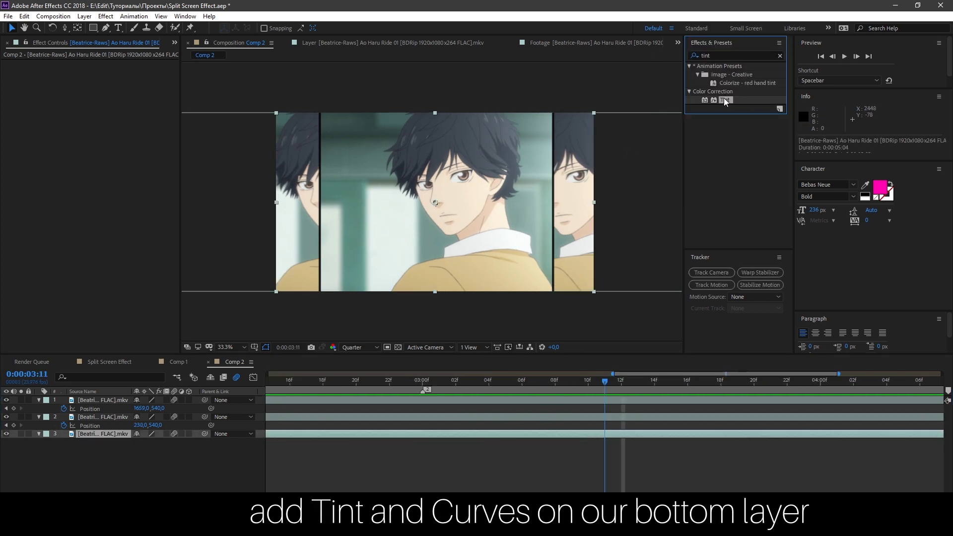
pyautogui.click(105, 88)
pyautogui.write('75')
pyautogui.press('Return')
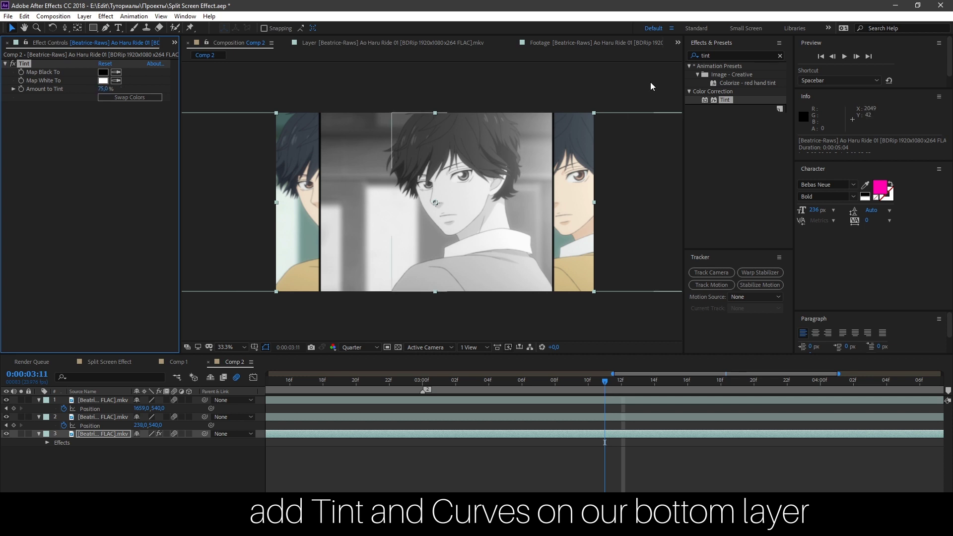
# Step: Add Curves to the bottom layer, pull the RGB curve slightly down in the shadows, and collapse the upper two layers
pyautogui.click(719, 55)
pyautogui.write('curve')
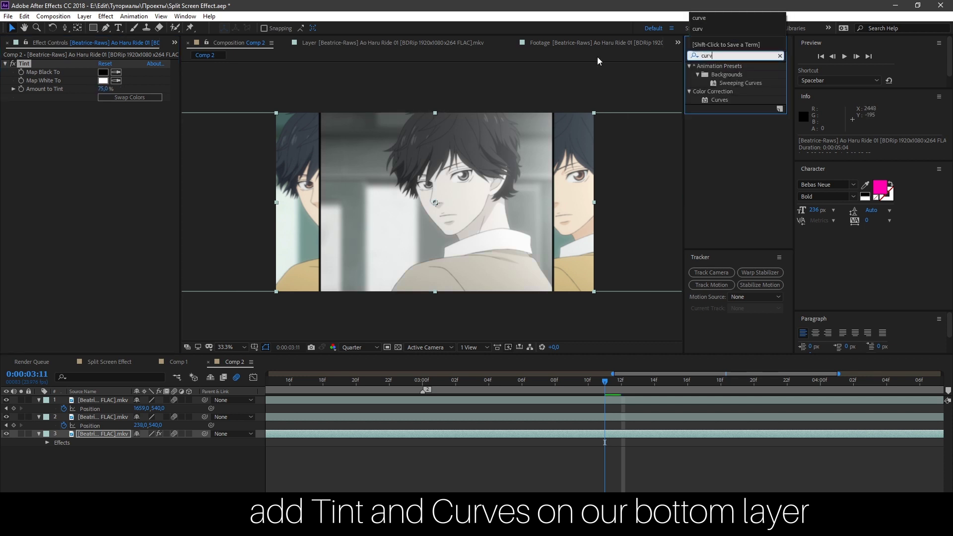
pyautogui.doubleClick(714, 100)
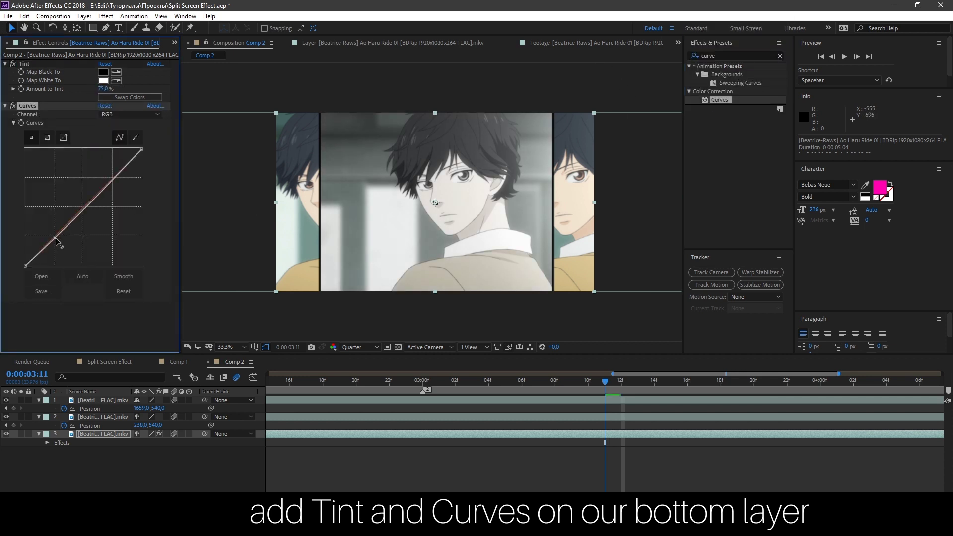
pyautogui.moveTo(55, 238); pyautogui.dragTo(58, 243)
pyautogui.click(118, 453)
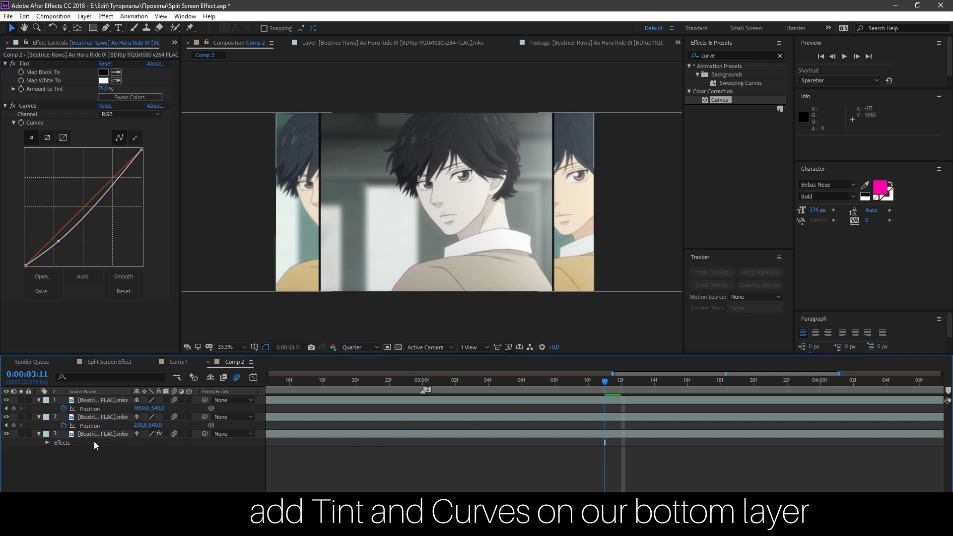
pyautogui.click(39, 417)
pyautogui.click(39, 400)
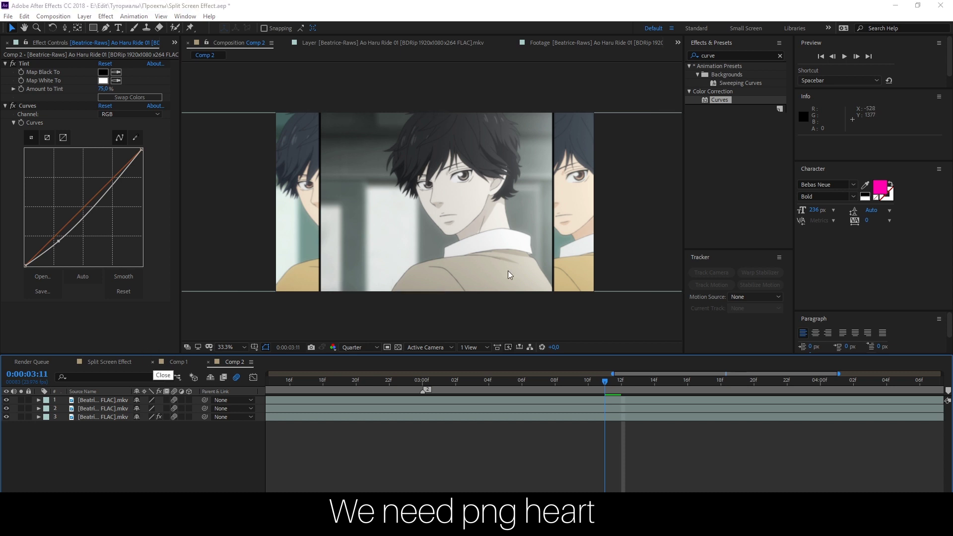
# Step: Add heart_PNG706.png as the top layer, scale it down slightly and place it over the middle panel at about 987, 561.5
pyautogui.hotkey('ctrl', 'i')
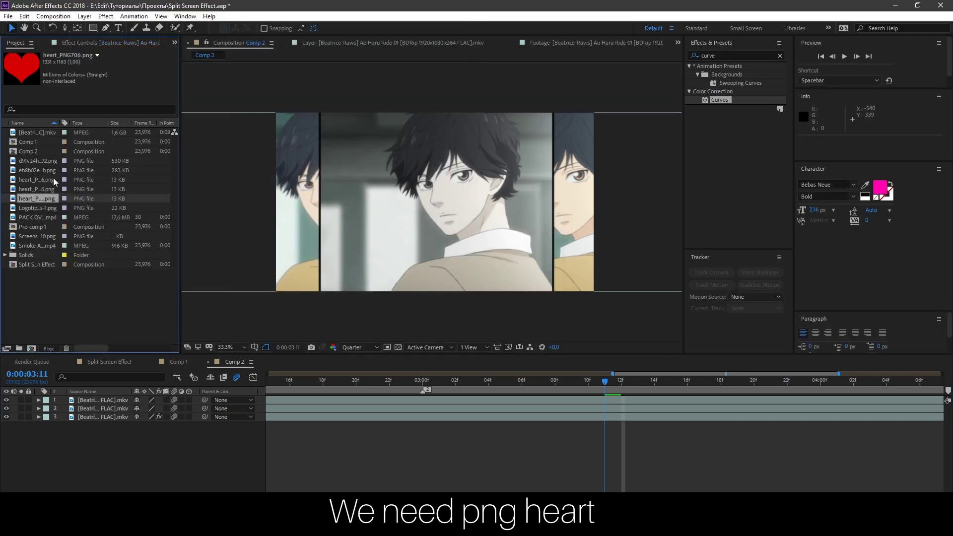
pyautogui.moveTo(46, 201); pyautogui.dragTo(446, 197)
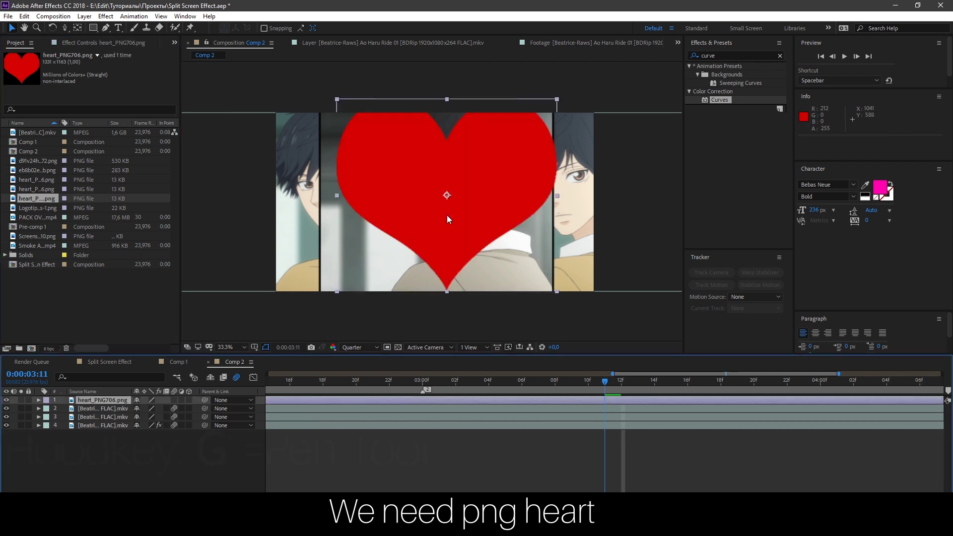
pyautogui.press('s')
pyautogui.moveTo(163, 408); pyautogui.dragTo(159, 408)
pyautogui.press('s')
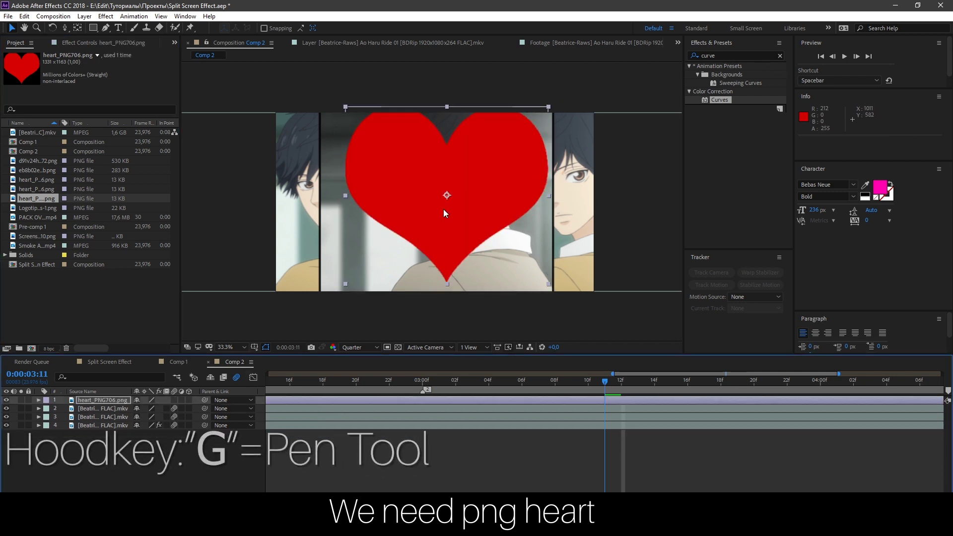
pyautogui.moveTo(442, 219); pyautogui.dragTo(435, 228)
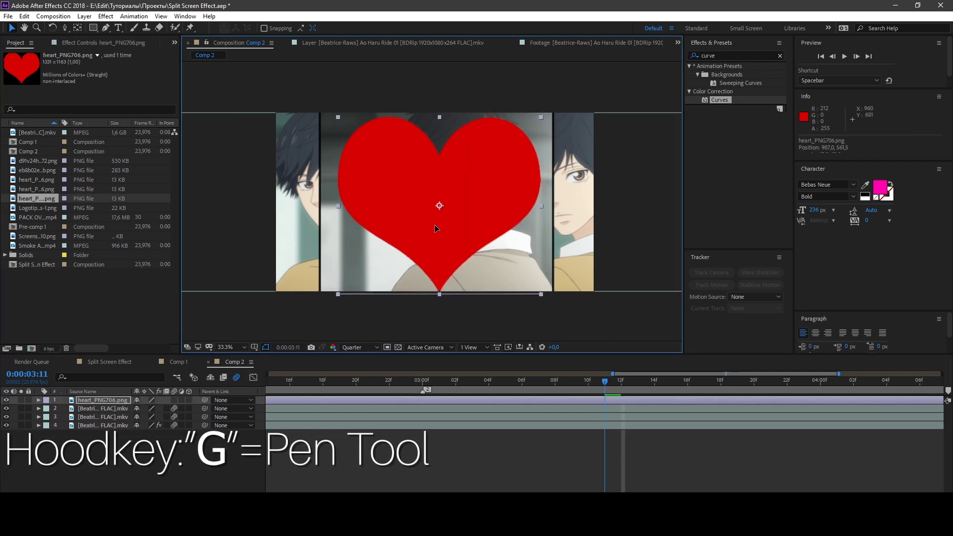
# Step: Activate the Pen tool and set the composition view to Full resolution and 200% magnification for tracing the heart
pyautogui.press('g')
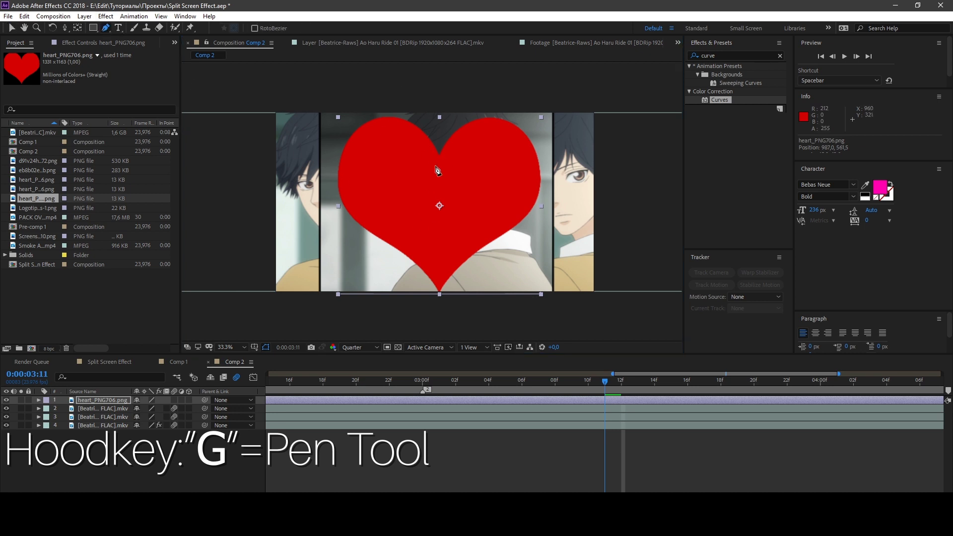
pyautogui.scroll(2, 438, 181)
pyautogui.moveTo(436, 160); pyautogui.dragTo(441, 214)
pyautogui.scroll(-5, 443, 211)
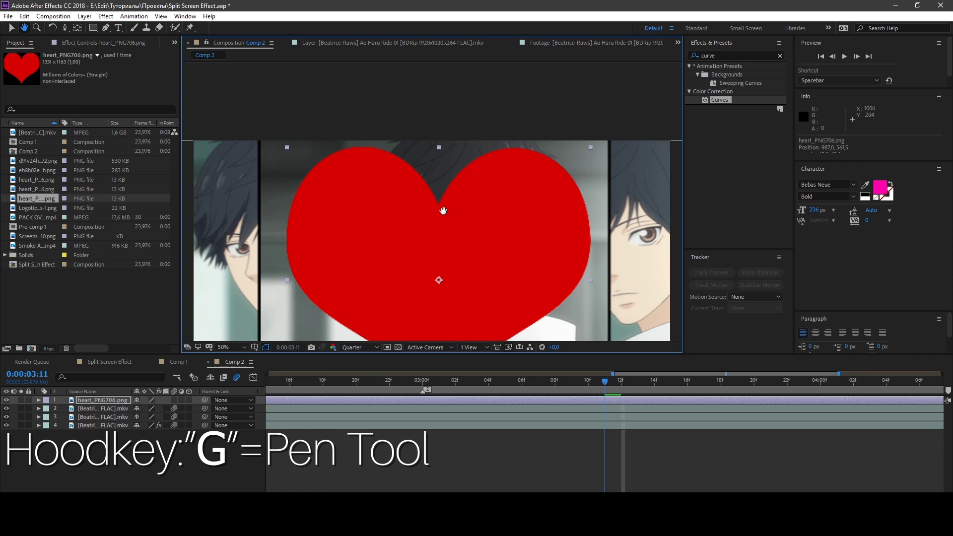
pyautogui.click(357, 347)
pyautogui.click(353, 366)
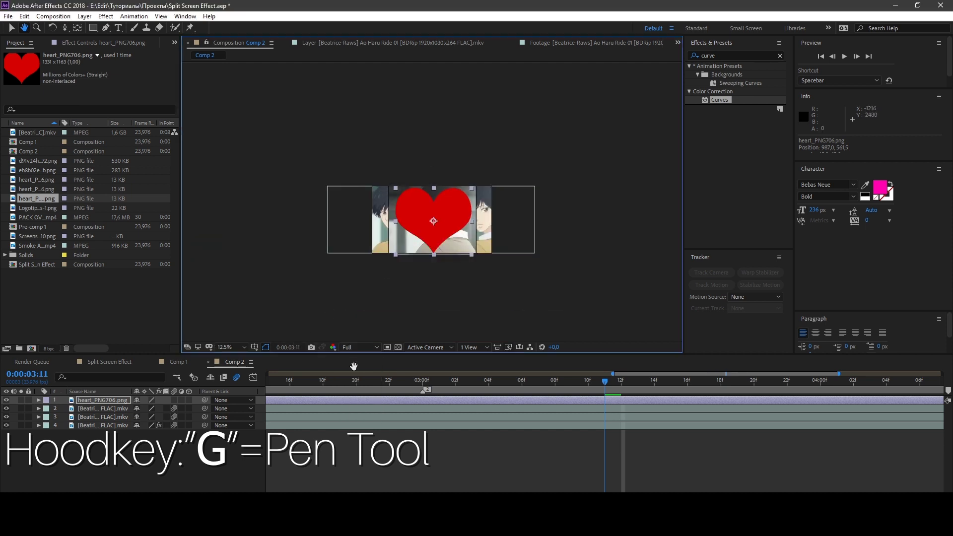
pyautogui.click(244, 347)
pyautogui.click(232, 282)
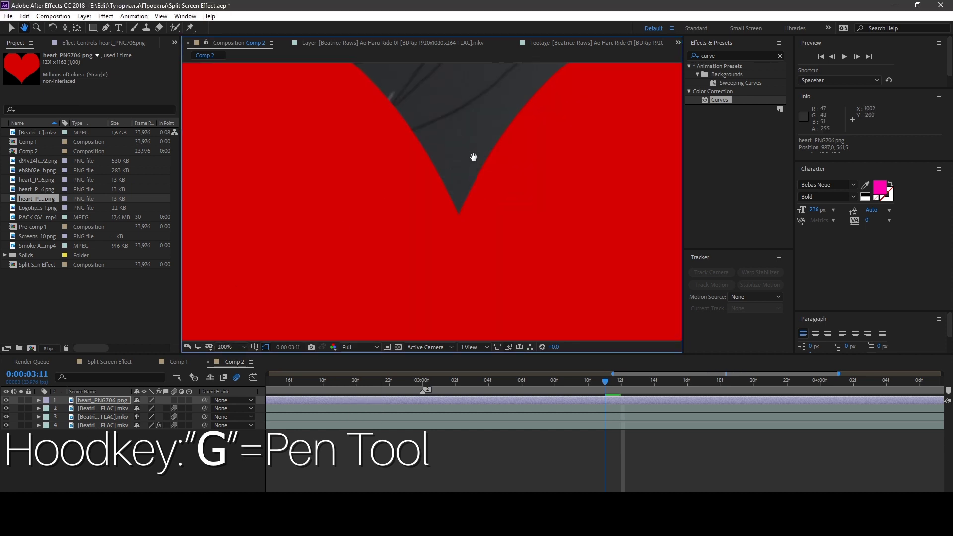
# Step: Start a mask on the heart layer at the upper notch, tracing curved points up the inner edge of the left lobe
pyautogui.moveTo(446, 219); pyautogui.dragTo(493, 249)
pyautogui.moveTo(458, 185); pyautogui.dragTo(444, 171)
pyautogui.moveTo(440, 154); pyautogui.dragTo(518, 230)
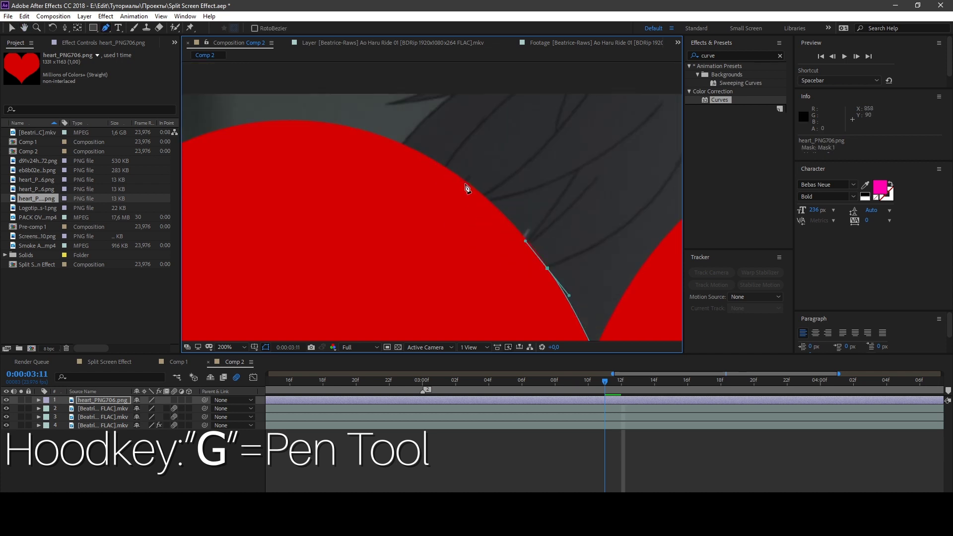
pyautogui.moveTo(461, 181); pyautogui.dragTo(428, 158)
pyautogui.hotkey('ctrl', 'z')
pyautogui.moveTo(492, 204); pyautogui.dragTo(502, 244)
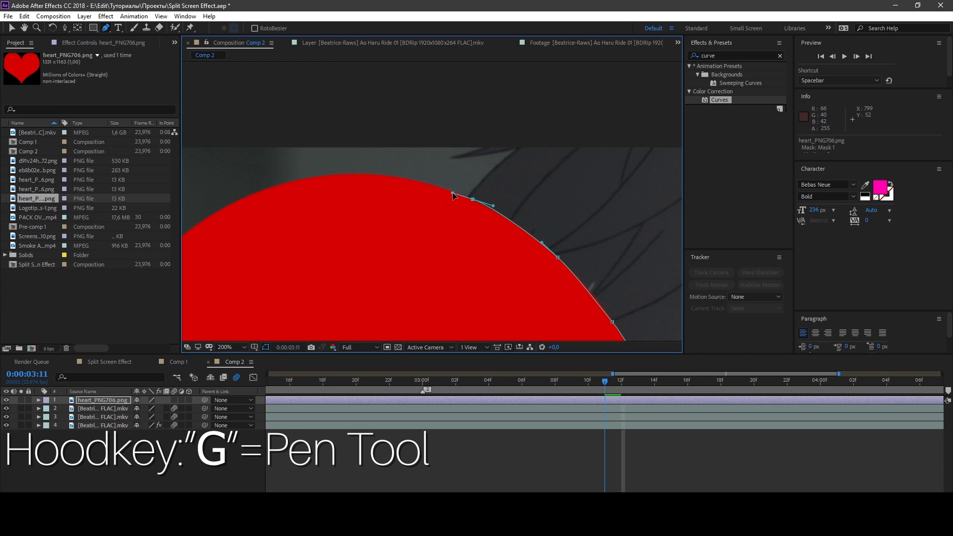
# Step: Continue the heart mask with curved points over the crest of the left lobe to its outer side
pyautogui.moveTo(453, 192); pyautogui.dragTo(490, 211)
pyautogui.moveTo(431, 197); pyautogui.dragTo(392, 197)
pyautogui.moveTo(387, 215); pyautogui.dragTo(544, 210)
pyautogui.moveTo(442, 230); pyautogui.dragTo(395, 256)
pyautogui.moveTo(354, 327); pyautogui.dragTo(540, 121)
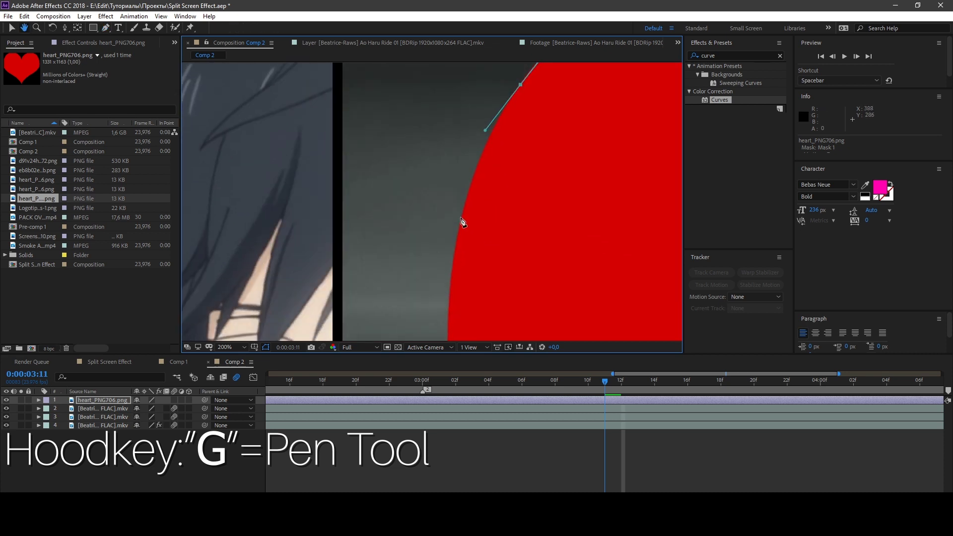
# Step: Trace the mask down the heart's outer left side and around onto its lower-left slope
pyautogui.moveTo(461, 215); pyautogui.dragTo(472, 185)
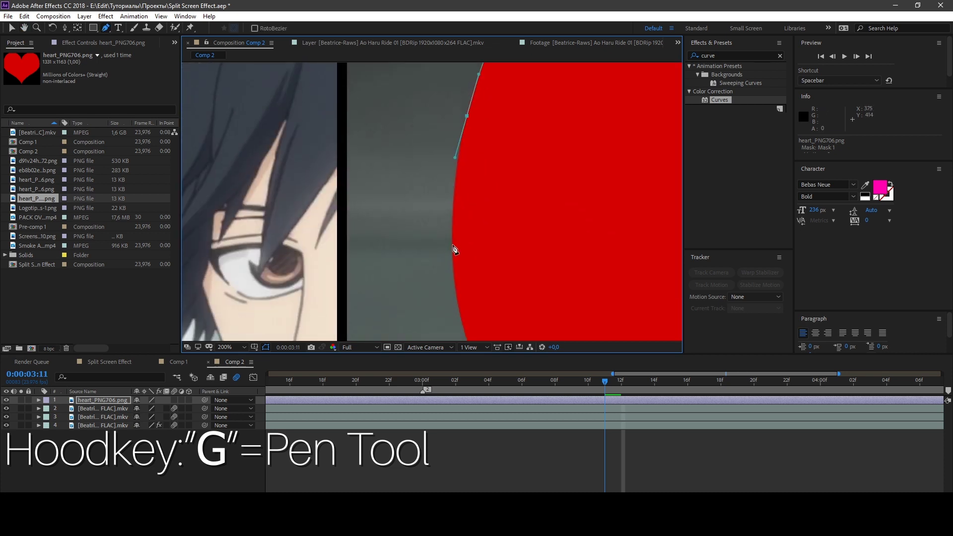
pyautogui.moveTo(475, 292); pyautogui.dragTo(472, 176)
pyautogui.moveTo(473, 246); pyautogui.dragTo(488, 287)
pyautogui.moveTo(530, 281); pyautogui.dragTo(448, 166)
pyautogui.moveTo(473, 251); pyautogui.dragTo(501, 275)
pyautogui.moveTo(580, 283); pyautogui.dragTo(402, 168)
pyautogui.moveTo(449, 253); pyautogui.dragTo(467, 266)
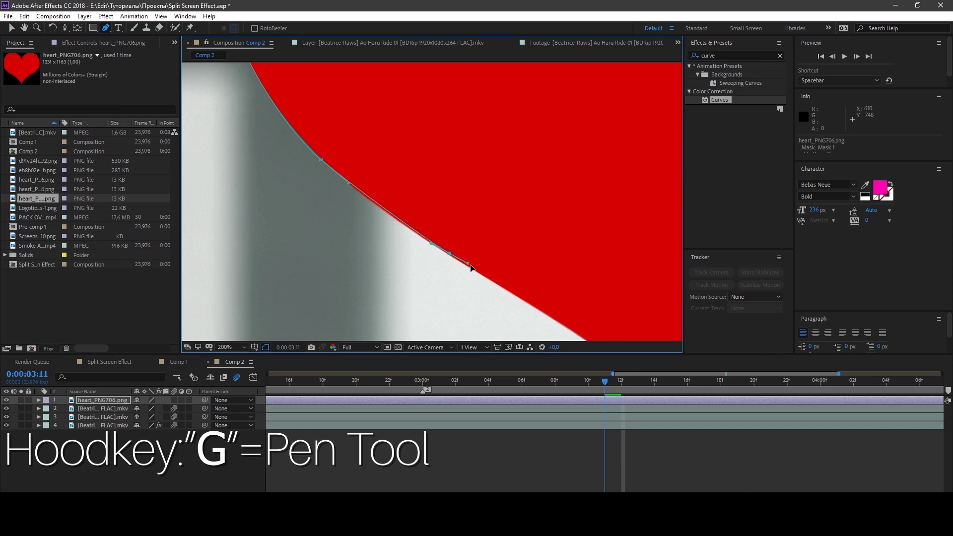
# Step: Continue the heart mask with curved points down the lower-left slope to the bottom tip
pyautogui.moveTo(517, 284); pyautogui.dragTo(407, 195)
pyautogui.moveTo(452, 233); pyautogui.dragTo(496, 266)
pyautogui.moveTo(568, 273); pyautogui.dragTo(428, 174)
pyautogui.moveTo(452, 247); pyautogui.dragTo(473, 268)
pyautogui.moveTo(511, 271); pyautogui.dragTo(377, 162)
pyautogui.moveTo(409, 243); pyautogui.dragTo(412, 247)
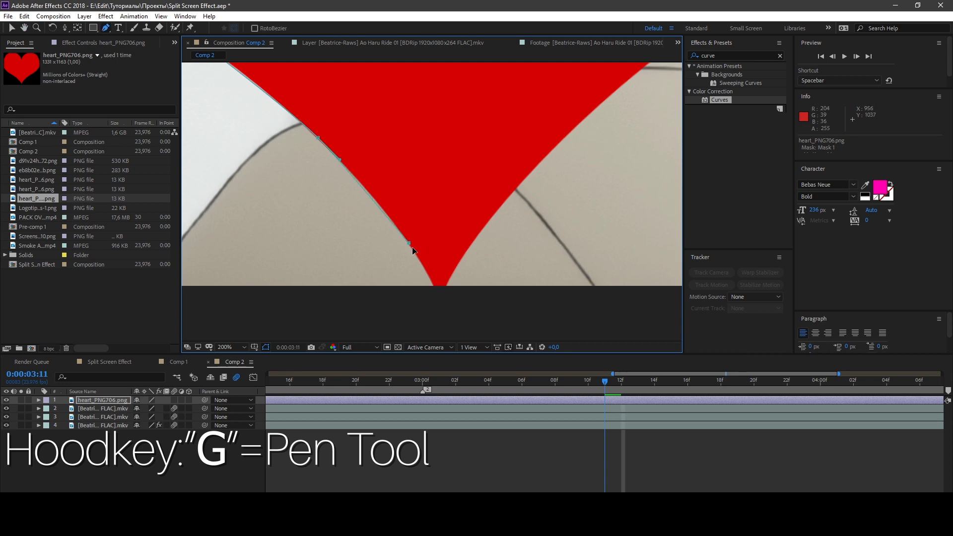
pyautogui.moveTo(436, 300); pyautogui.dragTo(440, 297)
# Step: Trace the mask from the bottom tip up along the heart's lower-right slope with curved points
pyautogui.moveTo(493, 216); pyautogui.dragTo(518, 184)
pyautogui.moveTo(576, 131)
pyautogui.mouseDown()
pyautogui.moveTo(527, 187)
pyautogui.moveTo(571, 145)
pyautogui.mouseUp()
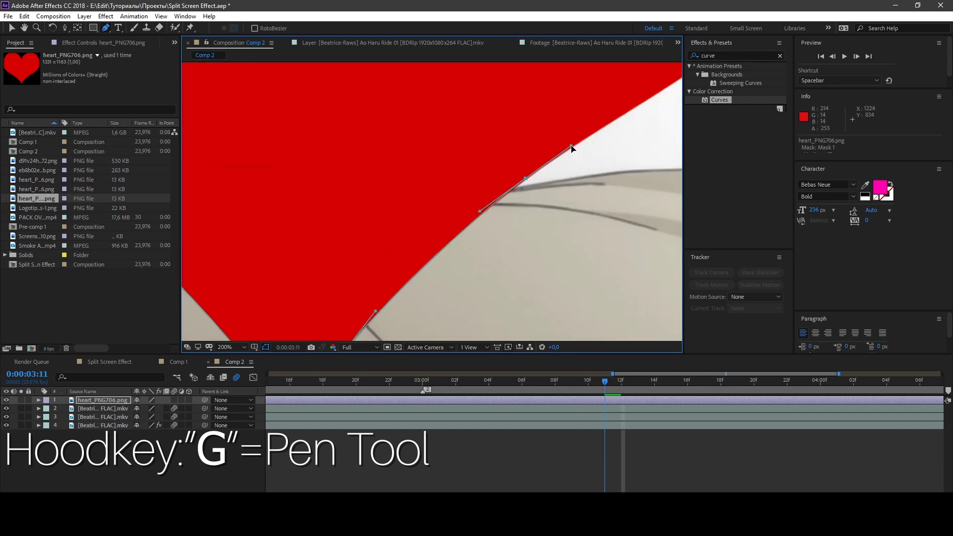
pyautogui.moveTo(637, 110); pyautogui.dragTo(476, 198)
pyautogui.moveTo(518, 169); pyautogui.dragTo(554, 141)
pyautogui.moveTo(627, 100); pyautogui.dragTo(466, 223)
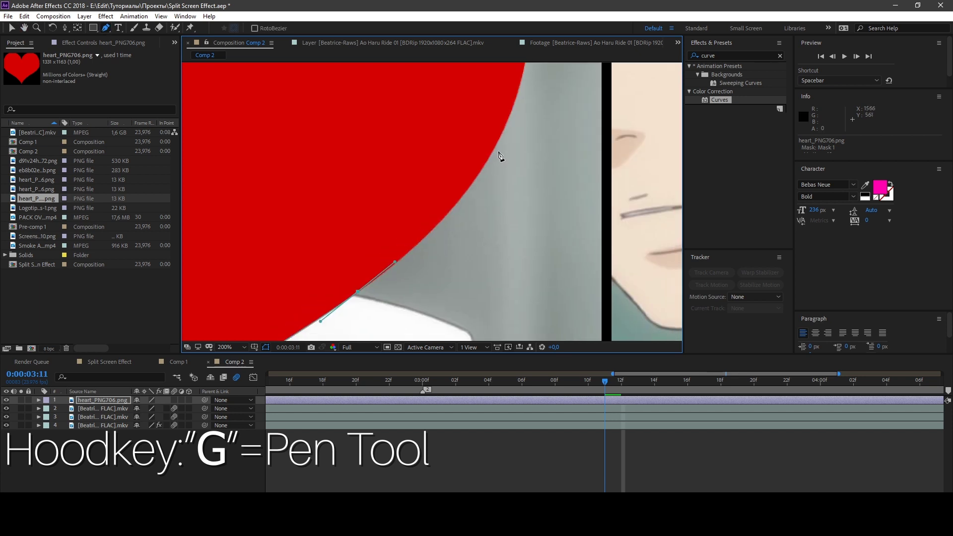
# Step: Extend the mask up the outer side of the heart's right lobe, following its curve
pyautogui.moveTo(496, 143); pyautogui.dragTo(563, 180)
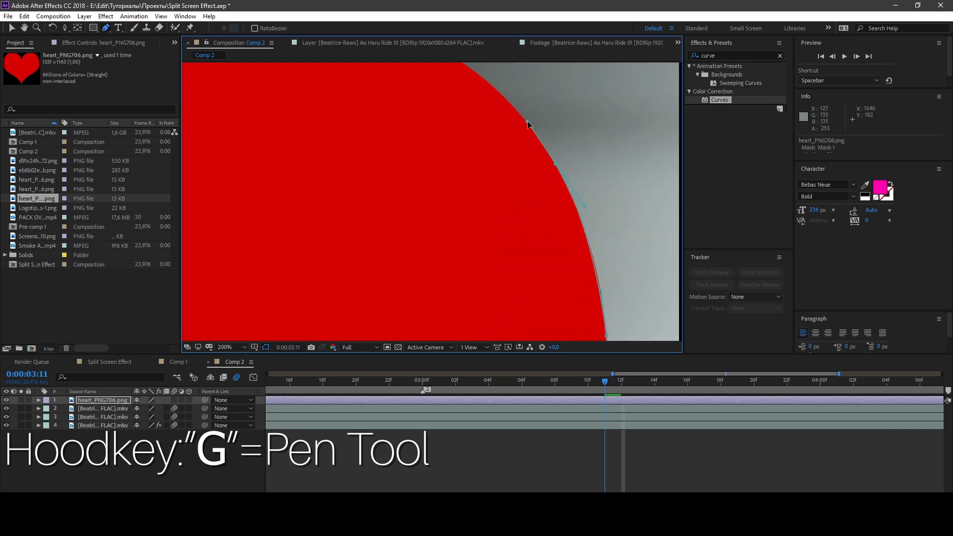
pyautogui.moveTo(528, 123); pyautogui.dragTo(577, 181)
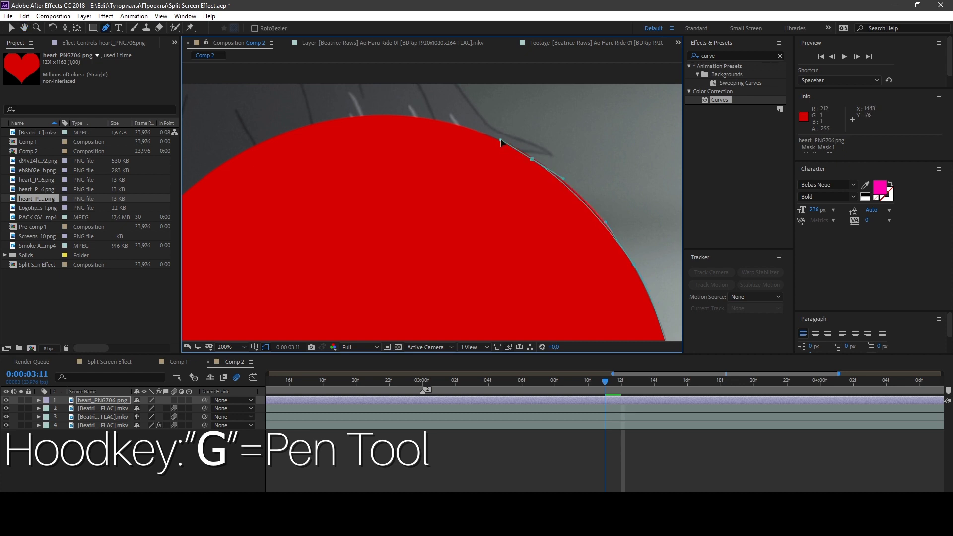
pyautogui.moveTo(470, 131); pyautogui.dragTo(599, 184)
# Step: Trace over the right lobe's crest and down its inner edge, closing the mask at the upper notch
pyautogui.moveTo(487, 172); pyautogui.dragTo(412, 183)
pyautogui.moveTo(277, 228); pyautogui.dragTo(421, 187)
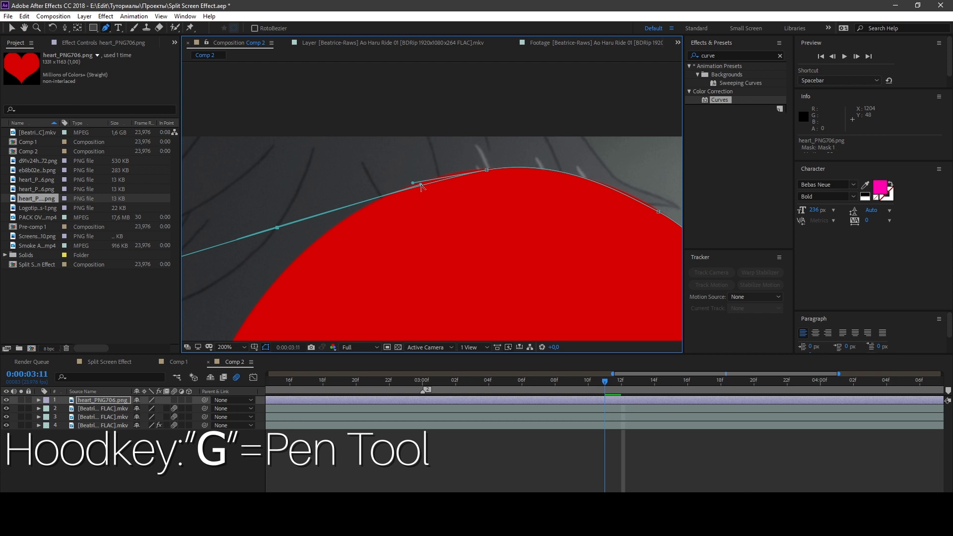
pyautogui.hotkey('ctrl', 'z')
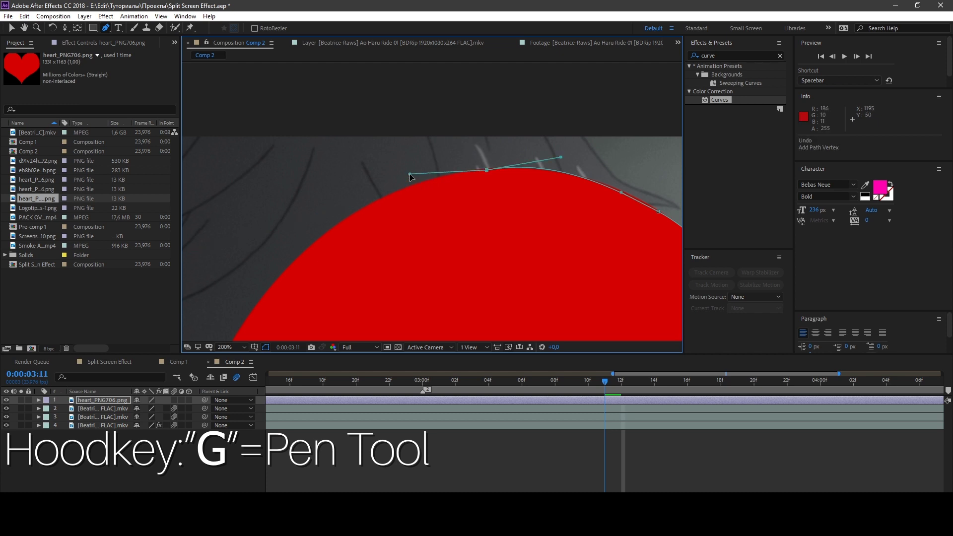
pyautogui.moveTo(348, 219); pyautogui.dragTo(329, 228)
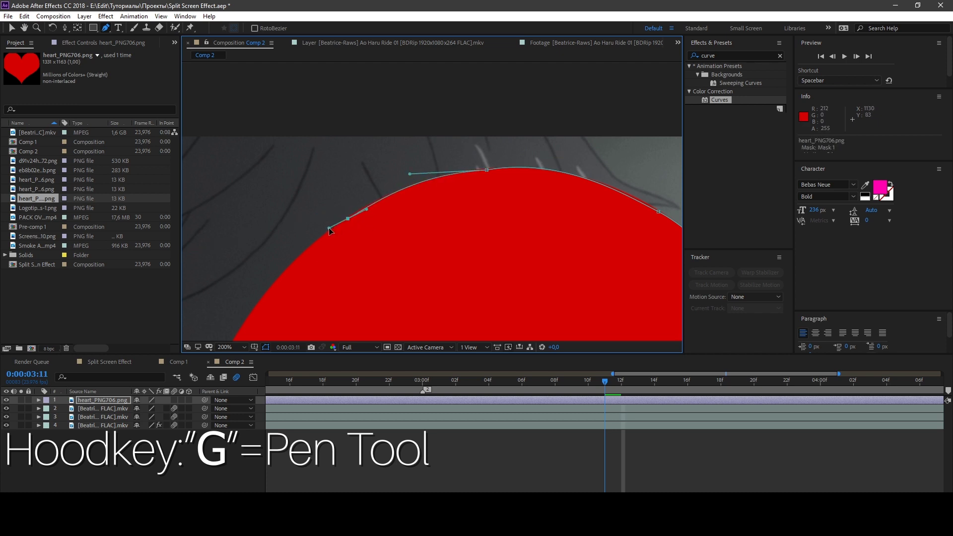
pyautogui.moveTo(367, 257); pyautogui.dragTo(369, 213)
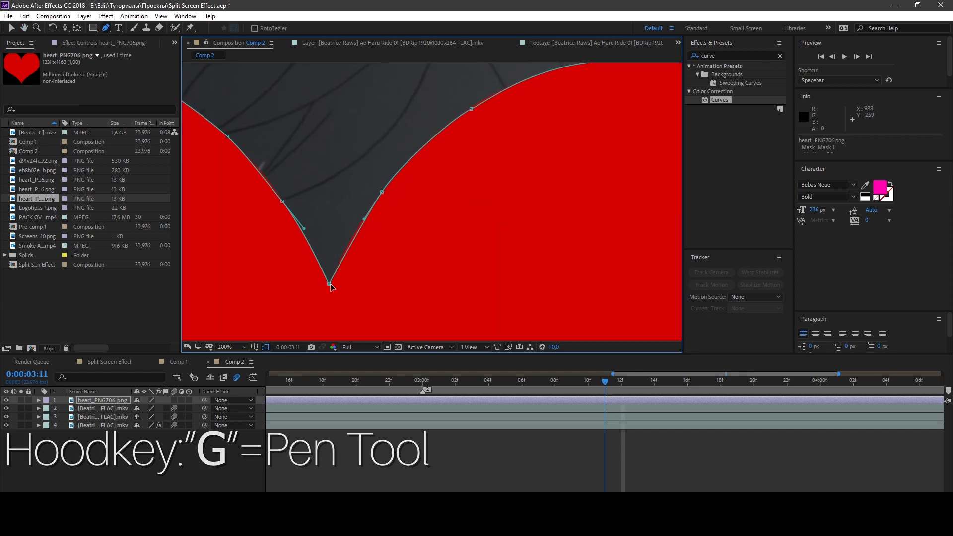
pyautogui.click(184, 462)
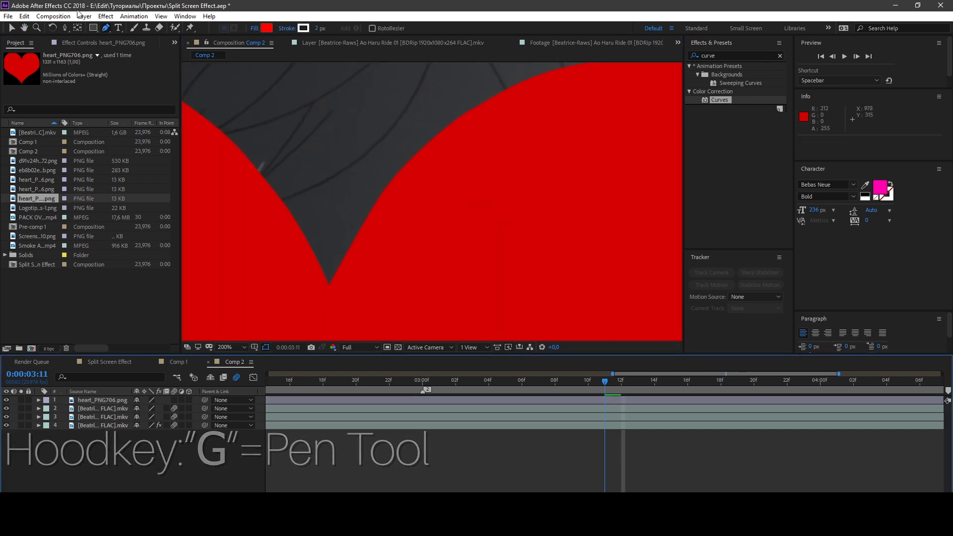
# Step: Create a new black solid layer named saber at composition size
pyautogui.click(106, 16)
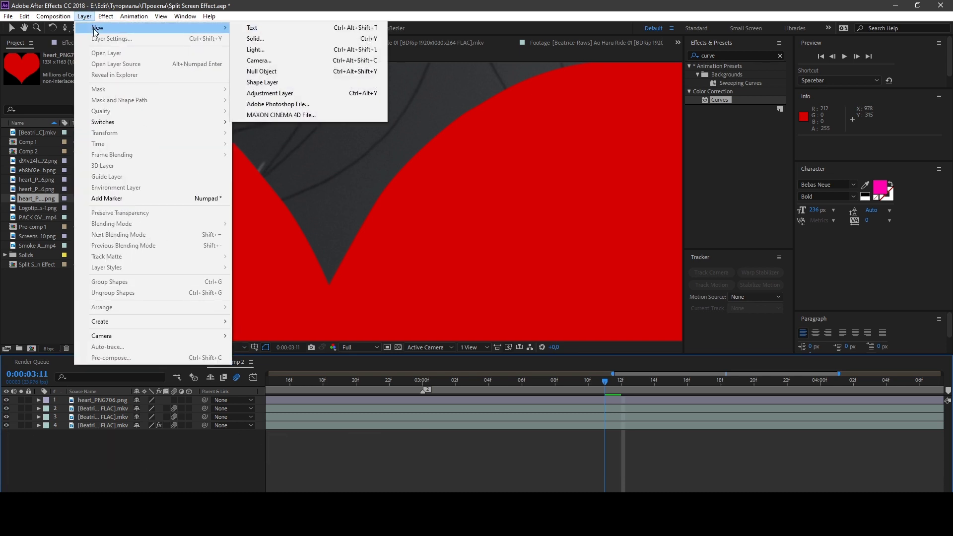
pyautogui.click(155, 470)
pyautogui.hotkey('ctrl', 'y')
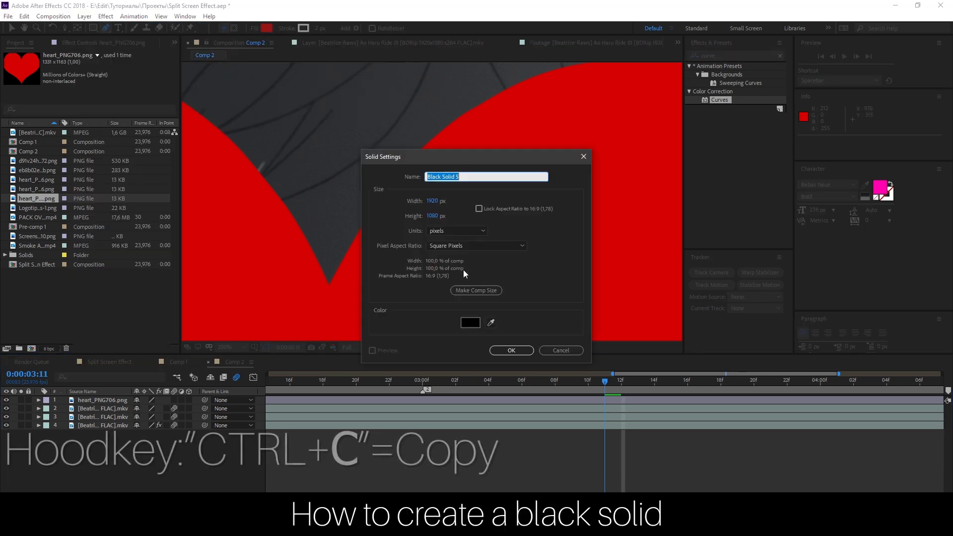
pyautogui.write('saber')
pyautogui.press('Return')
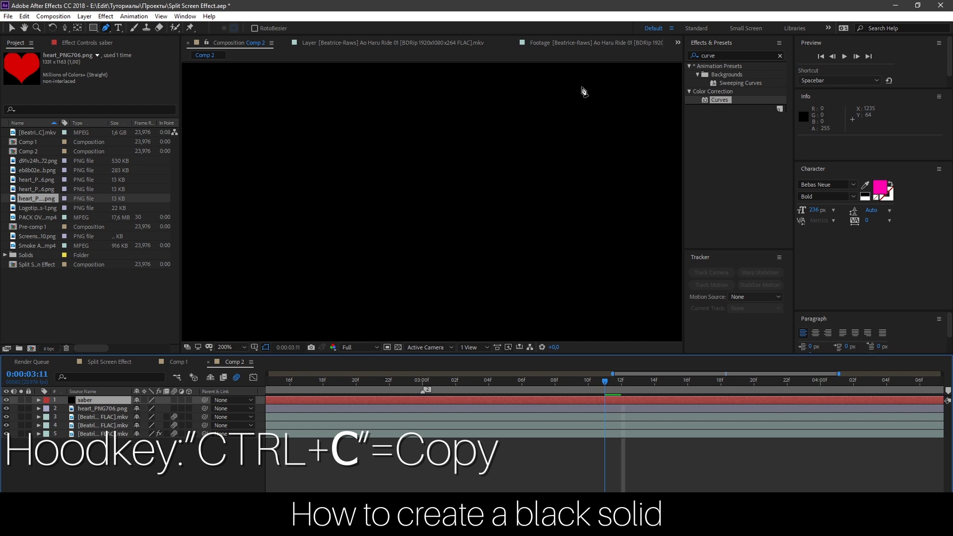
# Step: Copy the traced mask from the heart image layer onto the saber solid and delete the heart image layer
pyautogui.click(102, 409)
pyautogui.press('m')
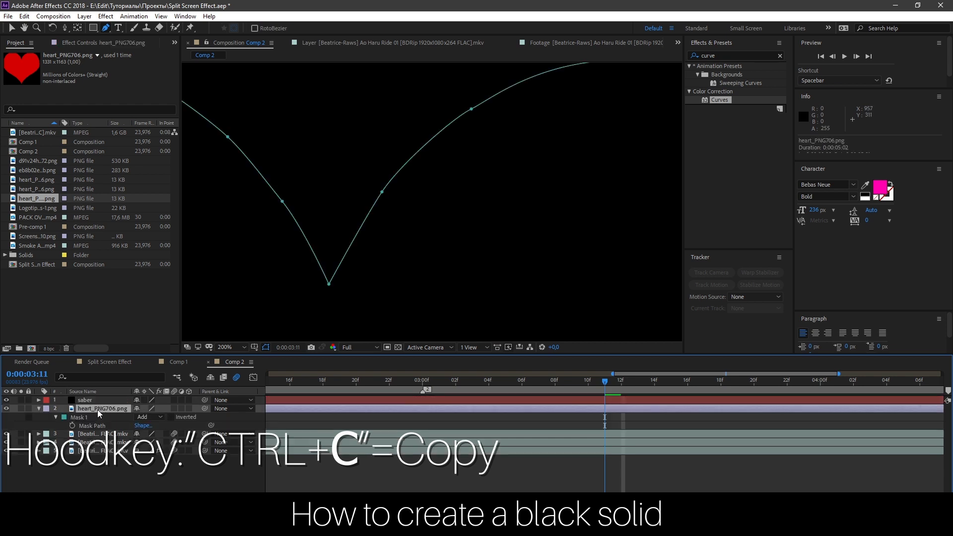
pyautogui.keyDown('ctrl'); pyautogui.click(100, 400); pyautogui.keyUp('ctrl')
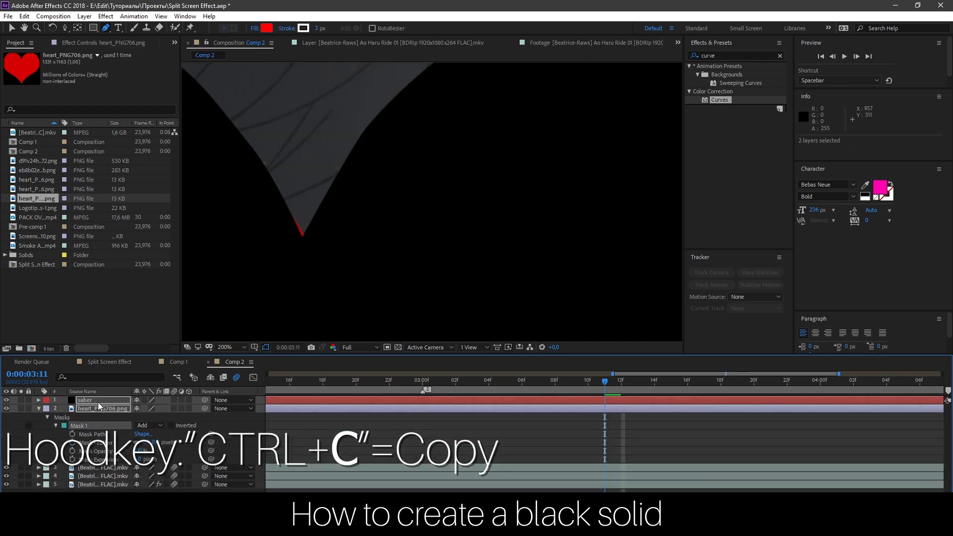
pyautogui.click(91, 411)
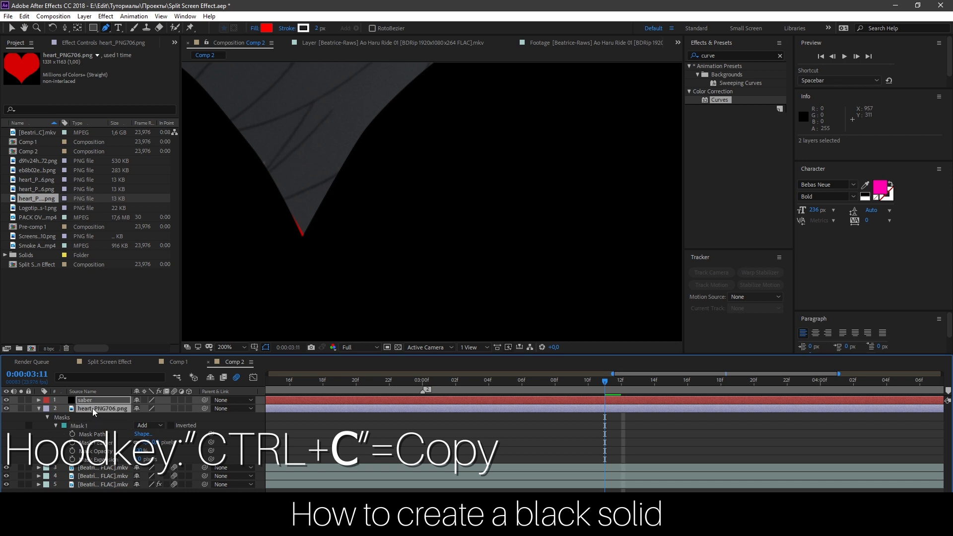
pyautogui.press('m')
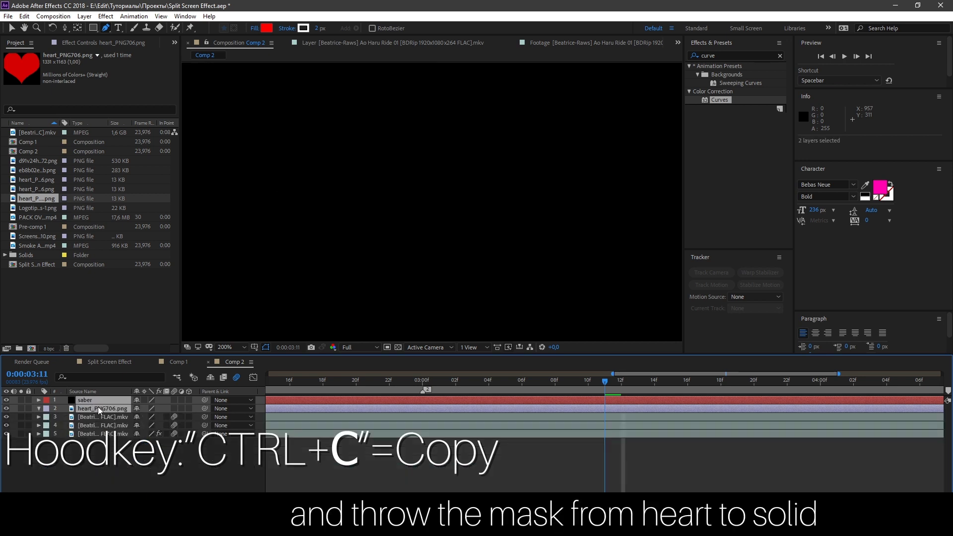
pyautogui.hotkey('ctrl', 'z')
pyautogui.click(95, 462)
pyautogui.click(97, 410)
pyautogui.press('Delete')
# Step: Find the Video Copilot Saber effect and apply it to the saber solid
pyautogui.click(93, 400)
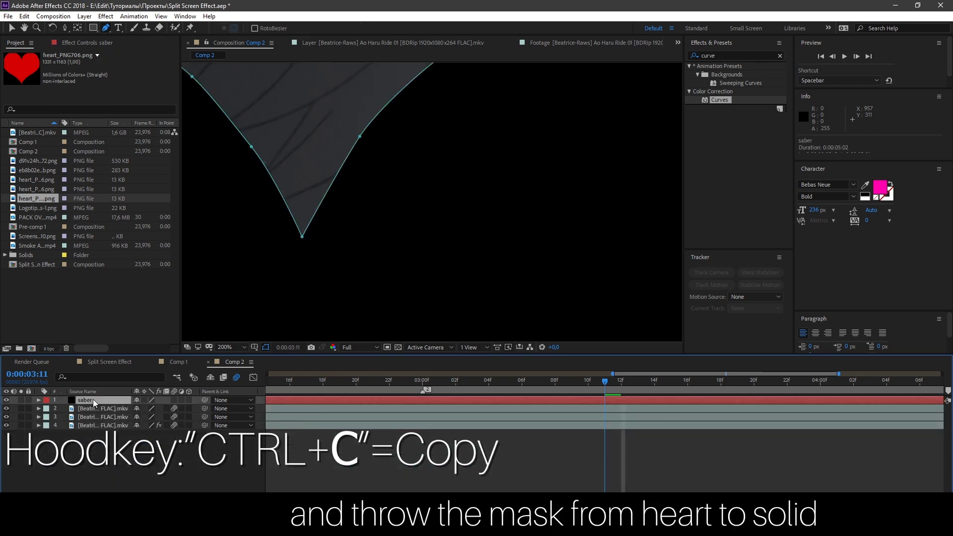
pyautogui.doubleClick(714, 55)
pyautogui.write('saber')
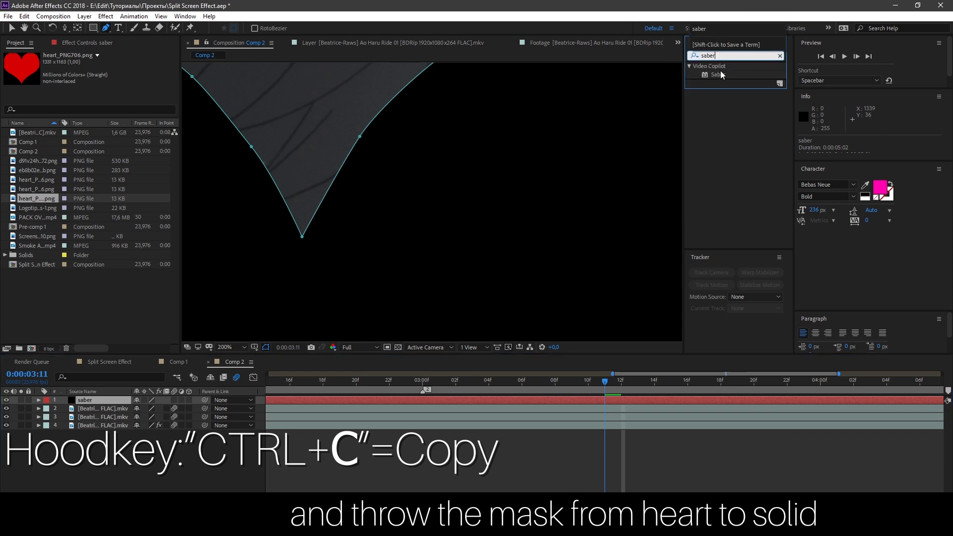
pyautogui.doubleClick(717, 74)
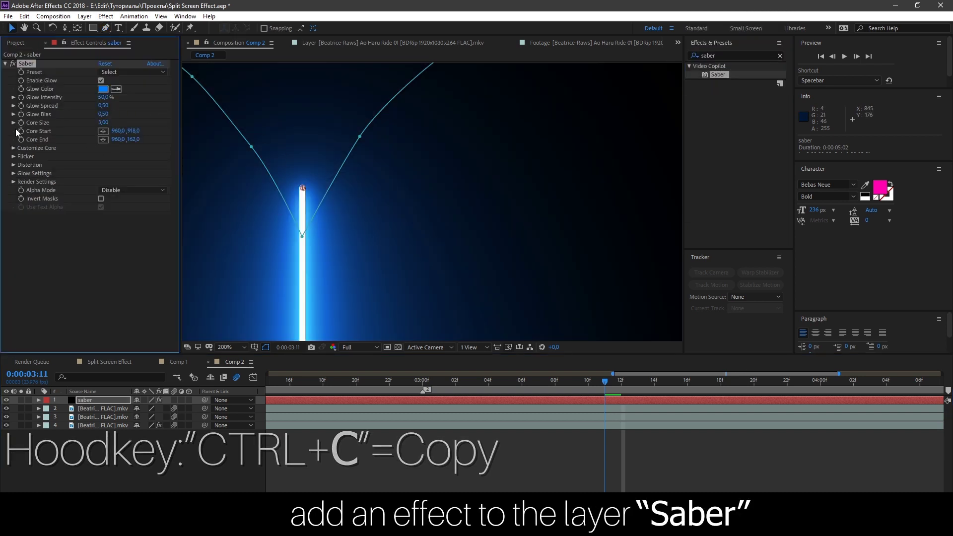
# Step: Set the Saber effect's Core Type to Layer Masks so the glow follows the heart outline
pyautogui.click(13, 148)
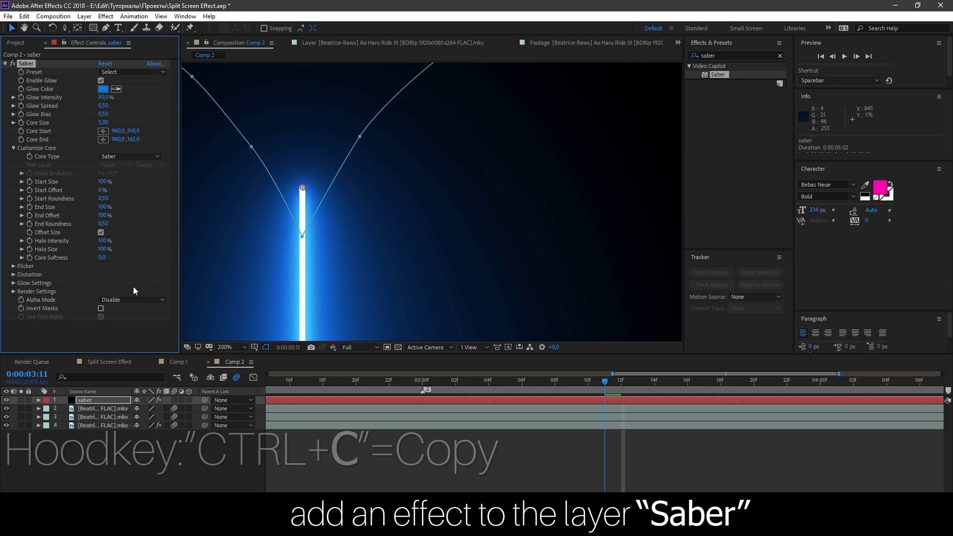
pyautogui.click(130, 157)
pyautogui.click(131, 178)
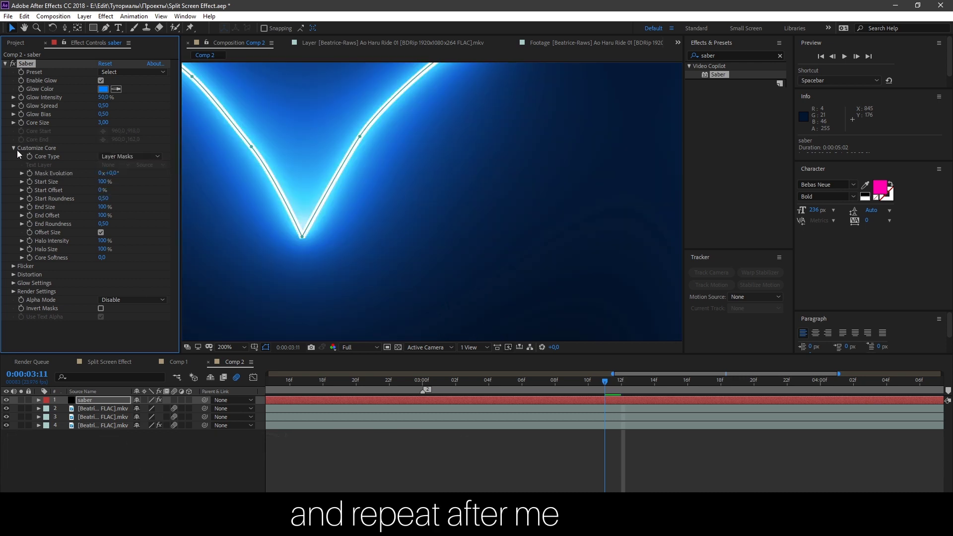
# Step: Set Composite Settings in Saber's render settings to Transparent
pyautogui.click(14, 148)
pyautogui.click(14, 182)
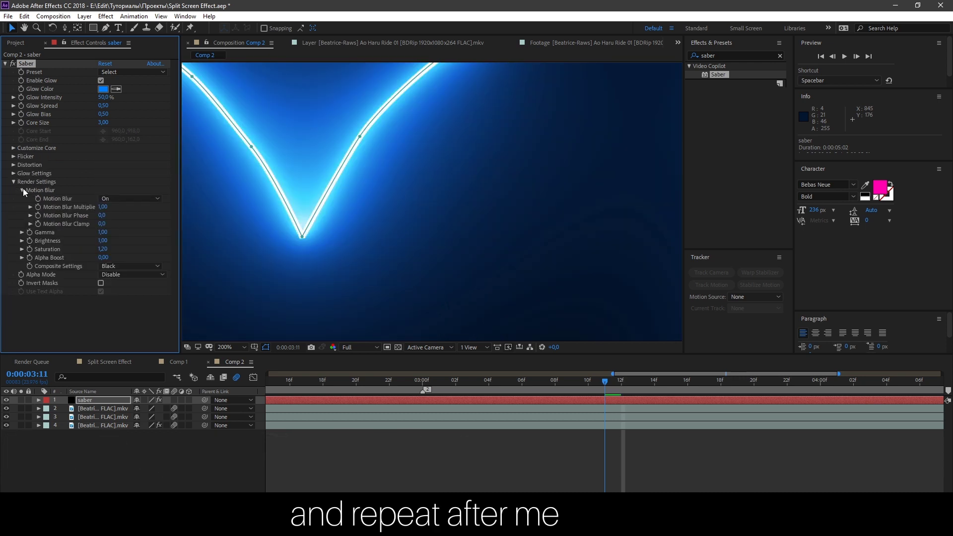
pyautogui.click(125, 269)
pyautogui.click(125, 272)
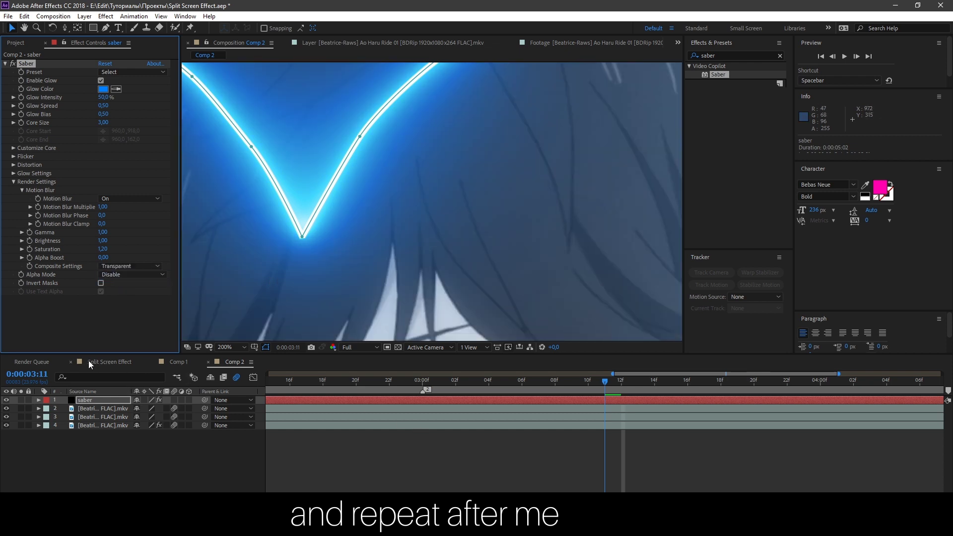
# Step: Scale the whole heart mask about its centre to about 88% width and 87% height, inside the middle panel
pyautogui.click(230, 347)
pyautogui.click(235, 194)
pyautogui.press('space')
pyautogui.moveTo(320, 257); pyautogui.dragTo(343, 270)
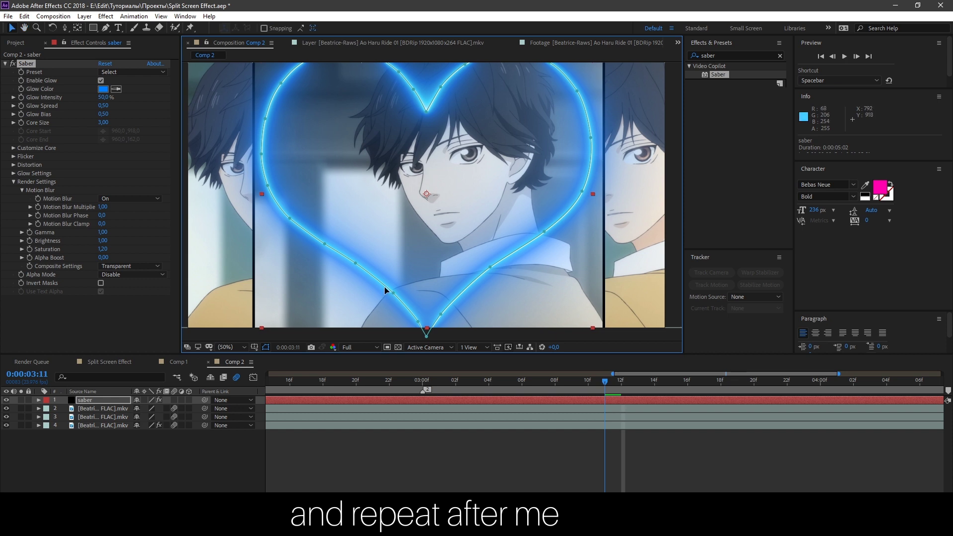
pyautogui.doubleClick(355, 265)
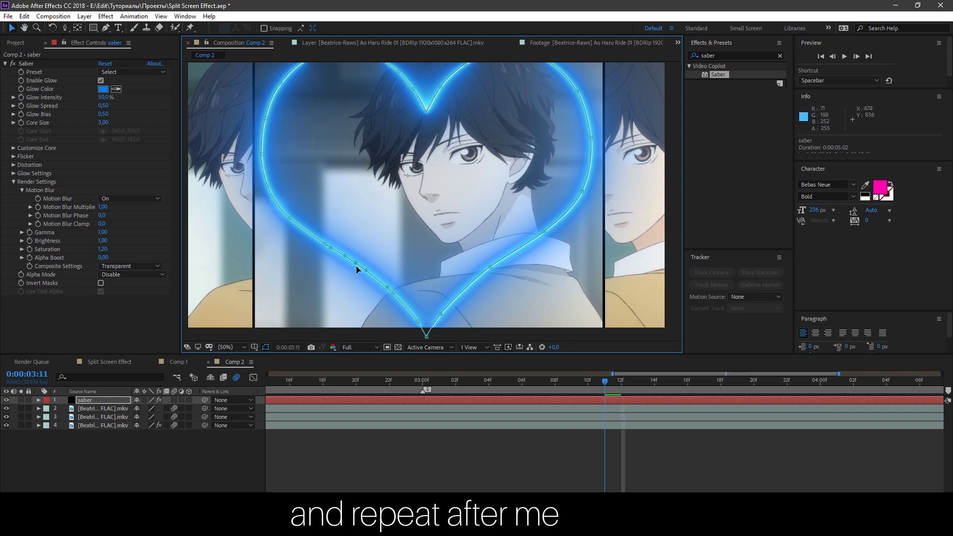
pyautogui.moveTo(376, 188); pyautogui.dragTo(379, 237)
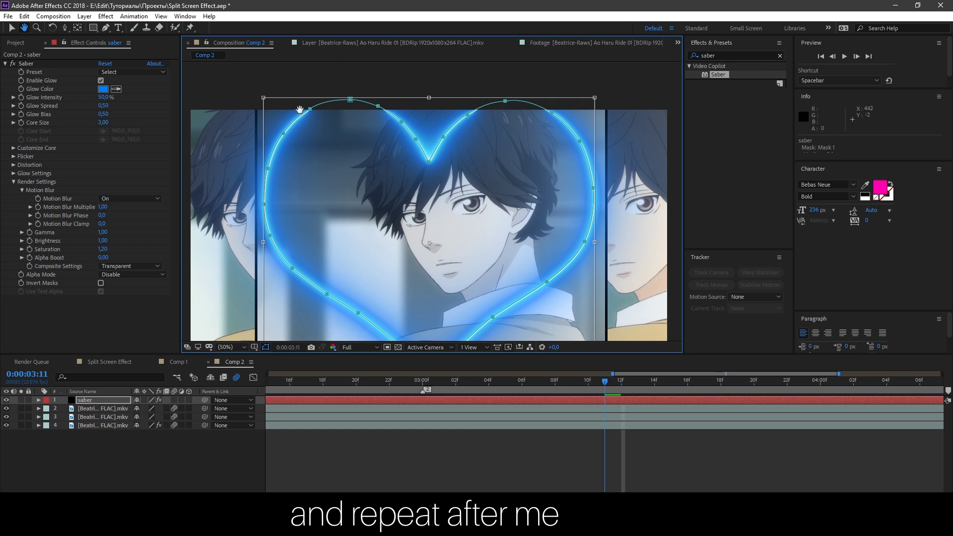
pyautogui.moveTo(263, 98); pyautogui.dragTo(284, 120)
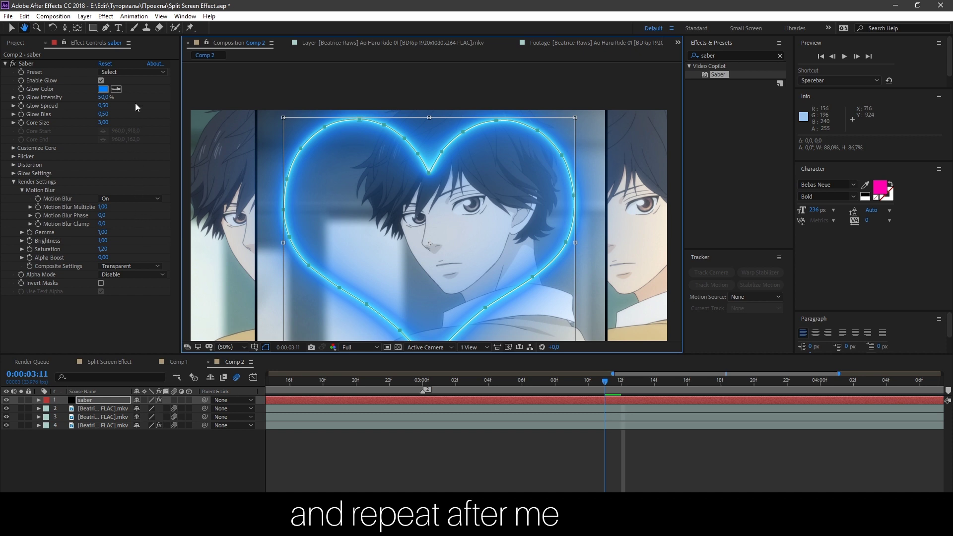
# Step: Try the Heat, Meteor and Narrow Bright presets on the Saber effect
pyautogui.click(124, 72)
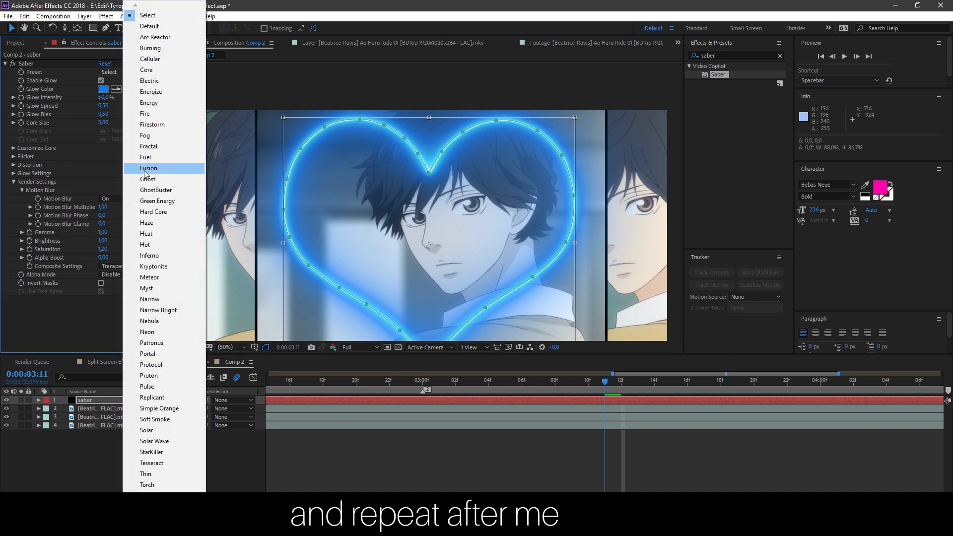
pyautogui.click(152, 233)
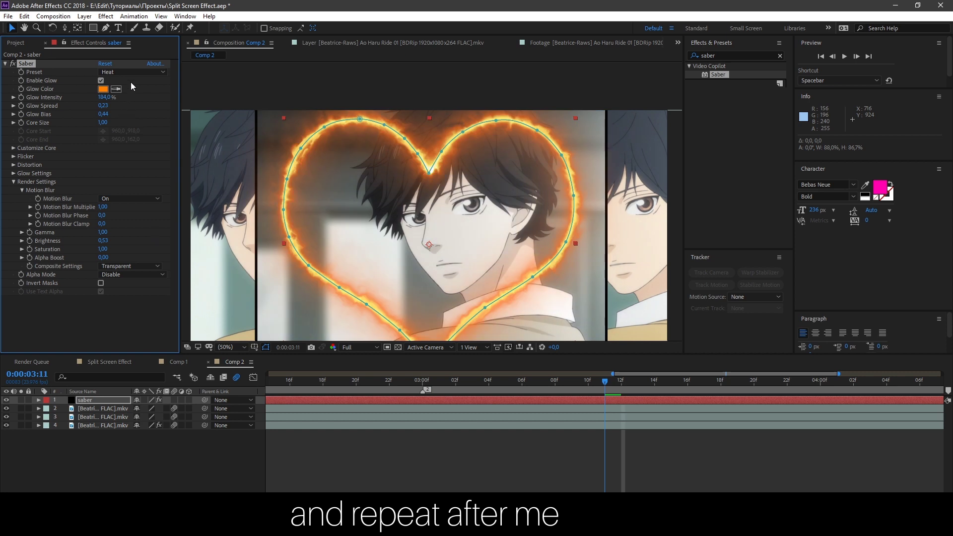
pyautogui.click(131, 72)
pyautogui.click(145, 268)
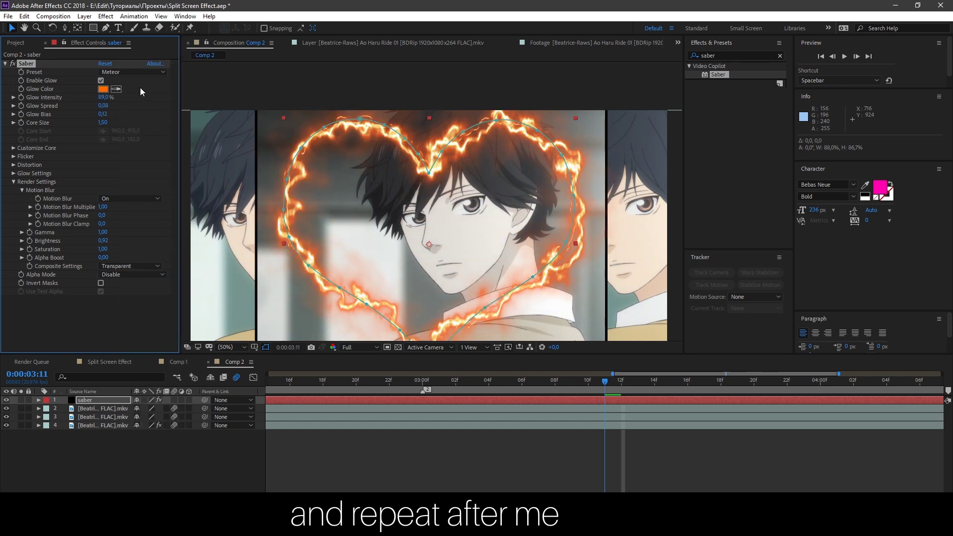
pyautogui.click(147, 72)
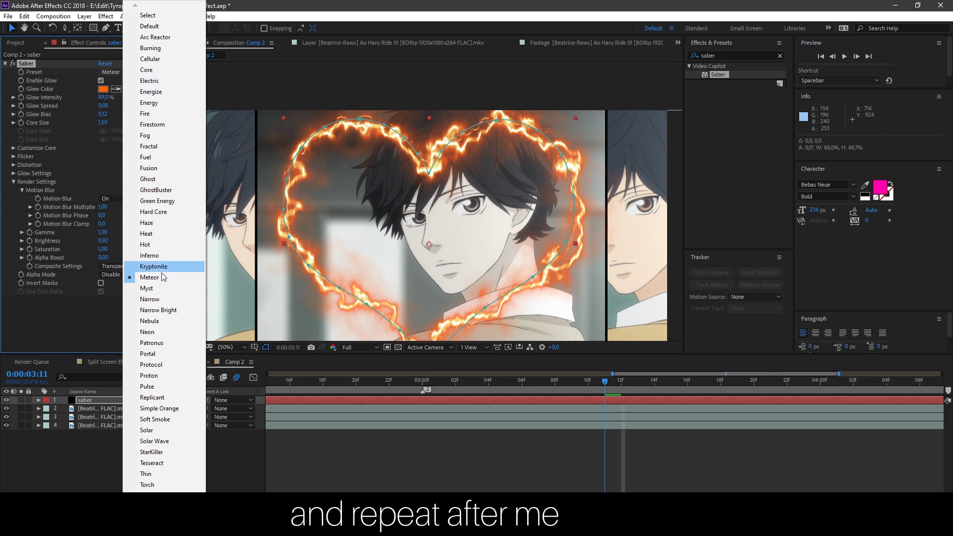
pyautogui.click(160, 310)
# Step: Compare the Neon and Simple Orange presets on the Saber effect and settle on Neon
pyautogui.click(144, 72)
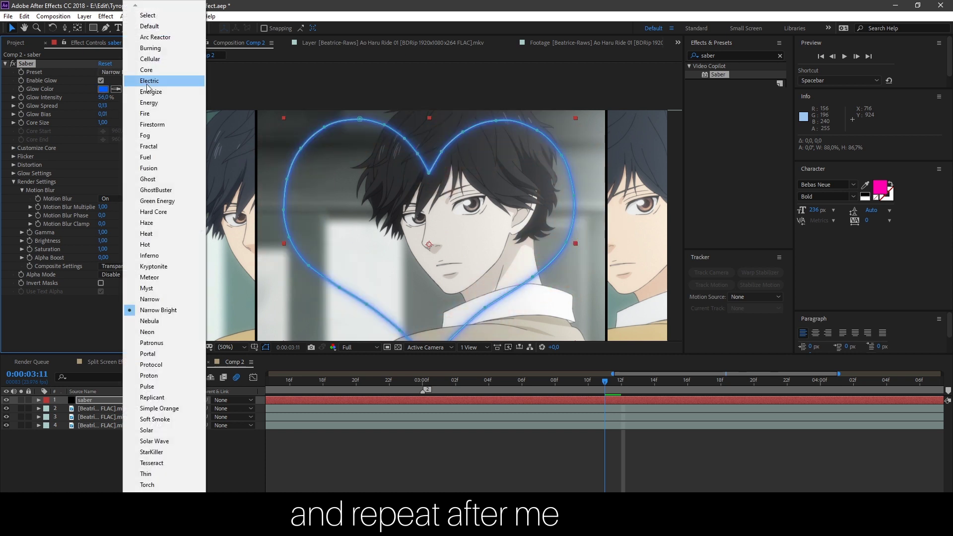
pyautogui.click(152, 319)
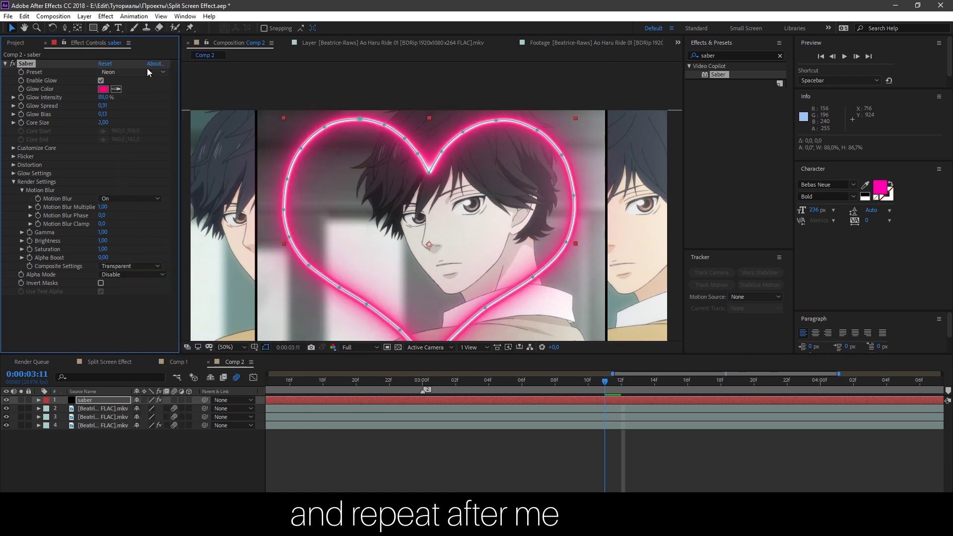
pyautogui.click(147, 72)
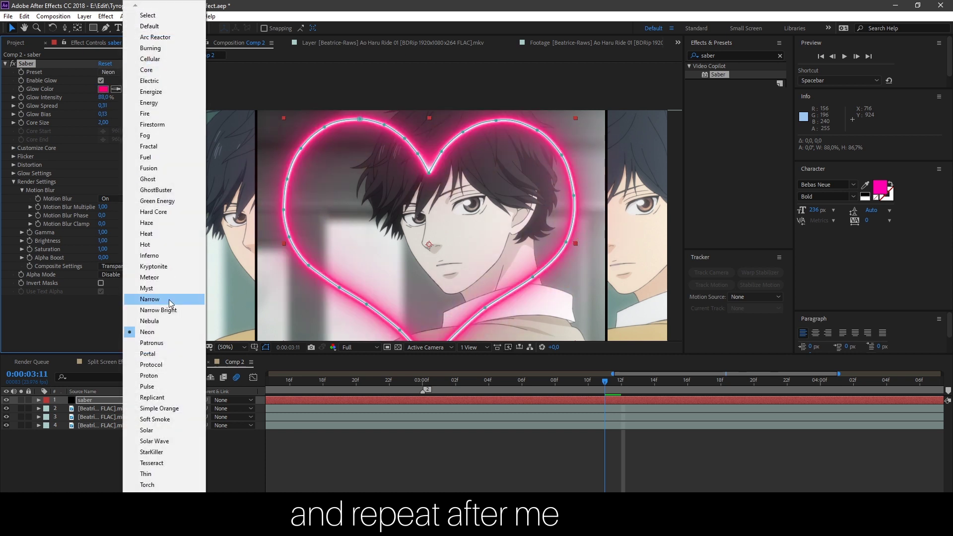
pyautogui.click(160, 407)
pyautogui.click(147, 75)
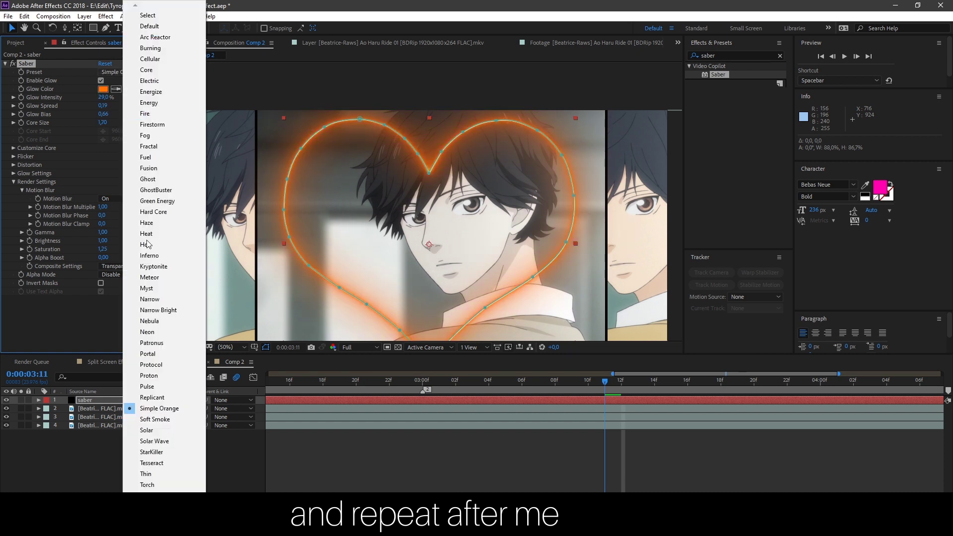
pyautogui.click(163, 341)
pyautogui.click(467, 460)
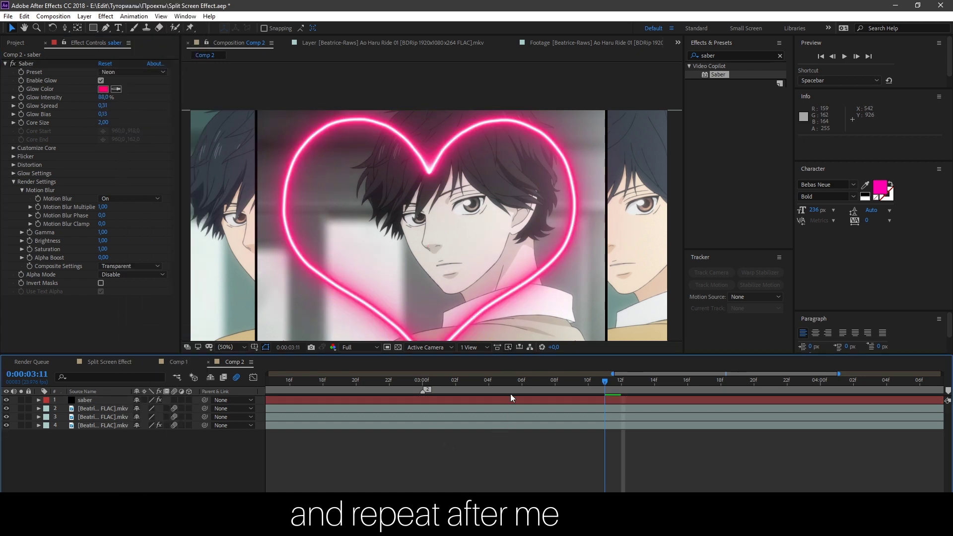
# Step: Move the saber layer below the two upper clip layers, directly above the bottom clip layer
pyautogui.click(227, 347)
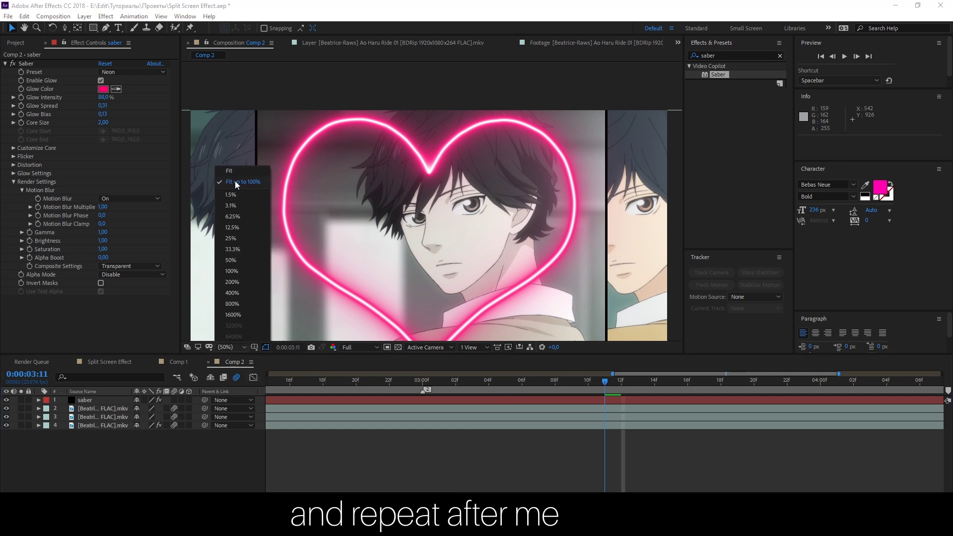
pyautogui.click(238, 184)
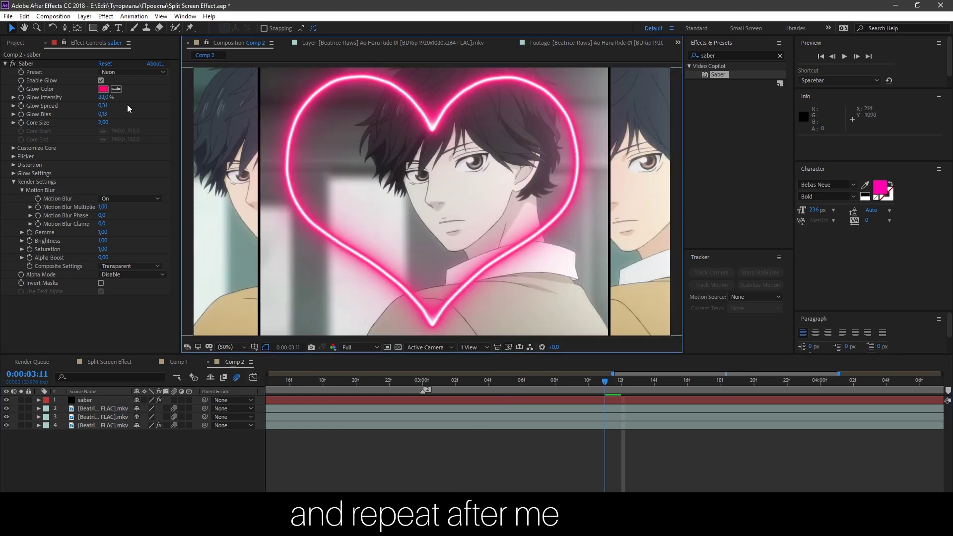
pyautogui.doubleClick(100, 400)
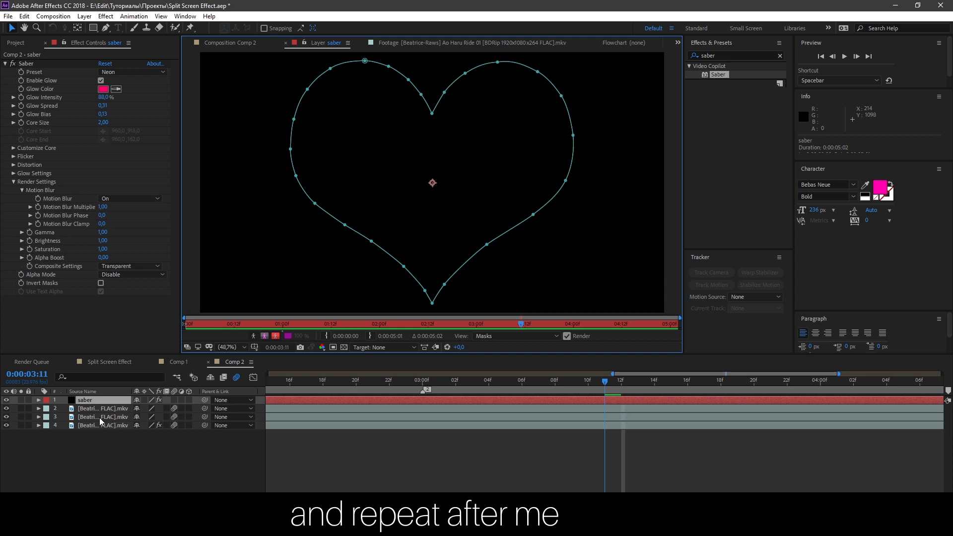
pyautogui.click(239, 42)
pyautogui.moveTo(108, 401); pyautogui.dragTo(108, 421)
# Step: Add a keyframe for Saber's End Offset at about 0:00:00:23 with a value of 1%
pyautogui.moveTo(505, 379); pyautogui.dragTo(303, 383)
pyautogui.moveTo(611, 374); pyautogui.dragTo(268, 373)
pyautogui.moveTo(401, 380)
pyautogui.mouseDown()
pyautogui.moveTo(446, 379)
pyautogui.moveTo(407, 384)
pyautogui.moveTo(415, 385)
pyautogui.mouseUp()
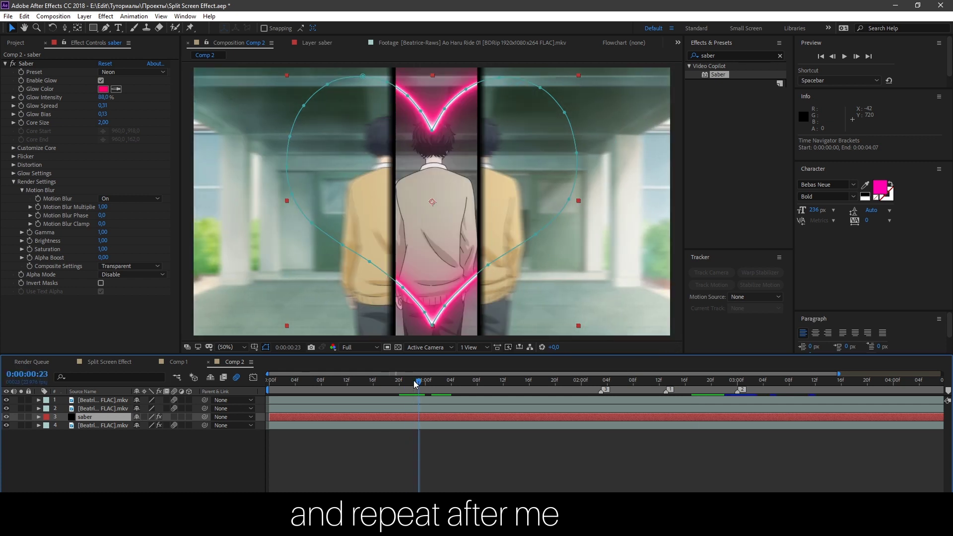
pyautogui.click(13, 148)
pyautogui.moveTo(102, 215); pyautogui.dragTo(2, 224)
# Step: At 0:00:03:00, raise Saber's End Offset so the whole heart outline is drawn
pyautogui.moveTo(623, 375); pyautogui.dragTo(675, 383)
pyautogui.click(676, 382)
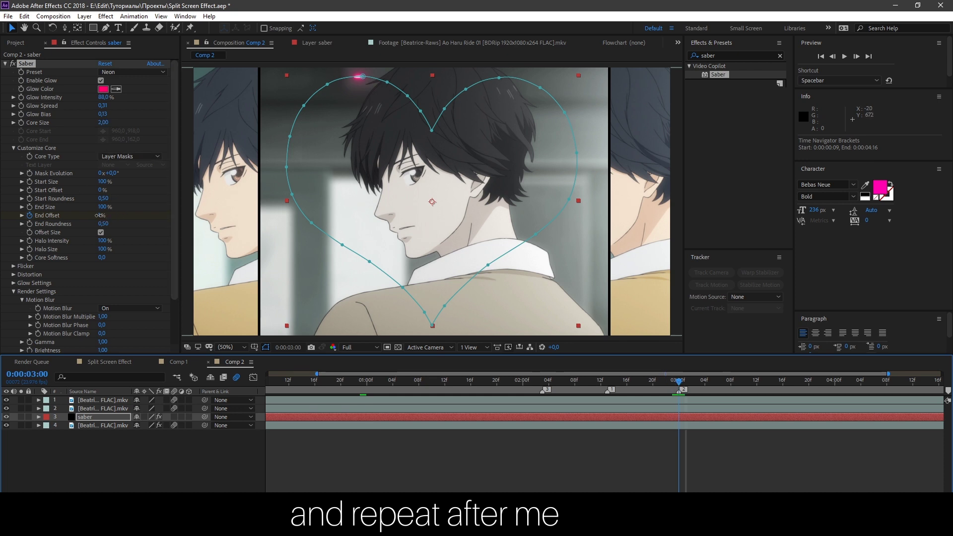
pyautogui.moveTo(99, 215); pyautogui.dragTo(480, 246)
# Step: Preview the heart animation from 0:00:00:18 and lower the preview resolution to Quarter
pyautogui.click(328, 382)
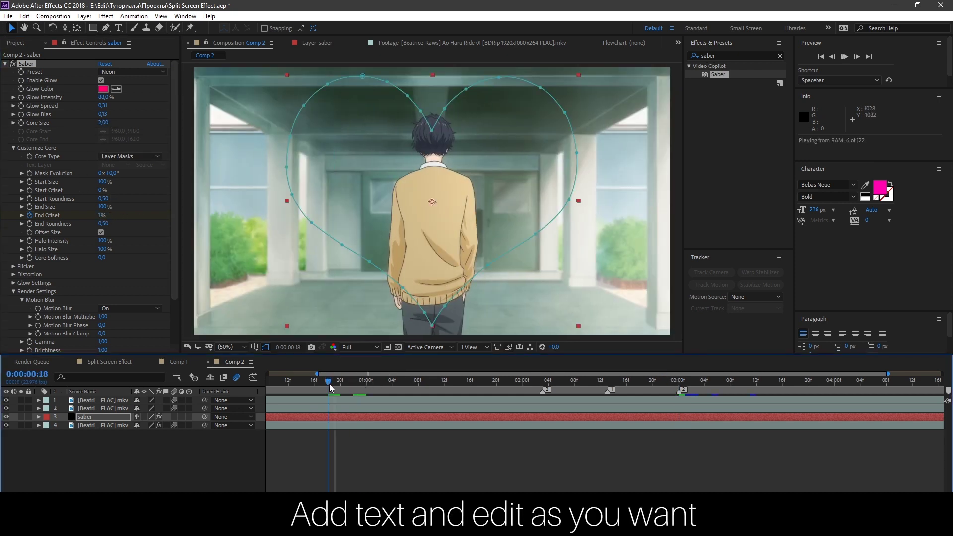
pyautogui.press('space')
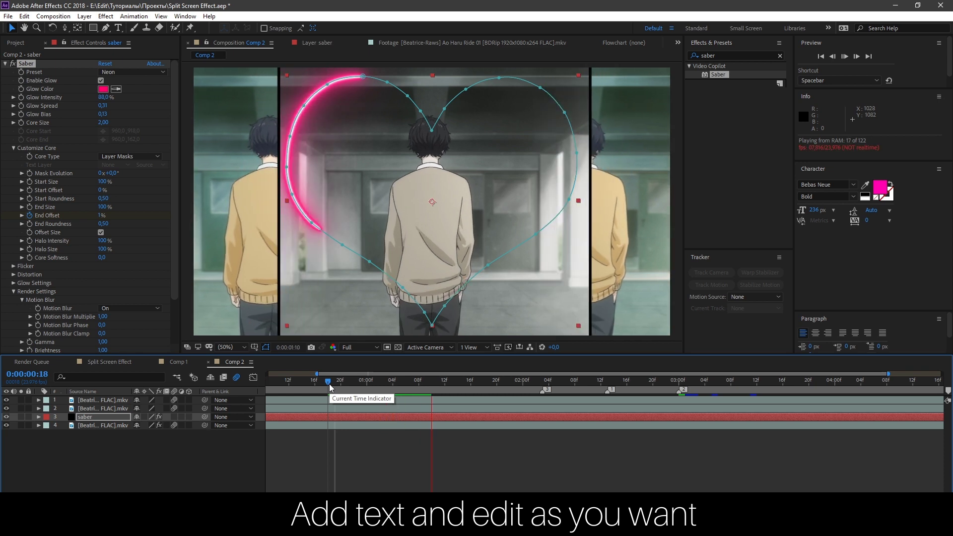
pyautogui.click(361, 347)
pyautogui.click(359, 403)
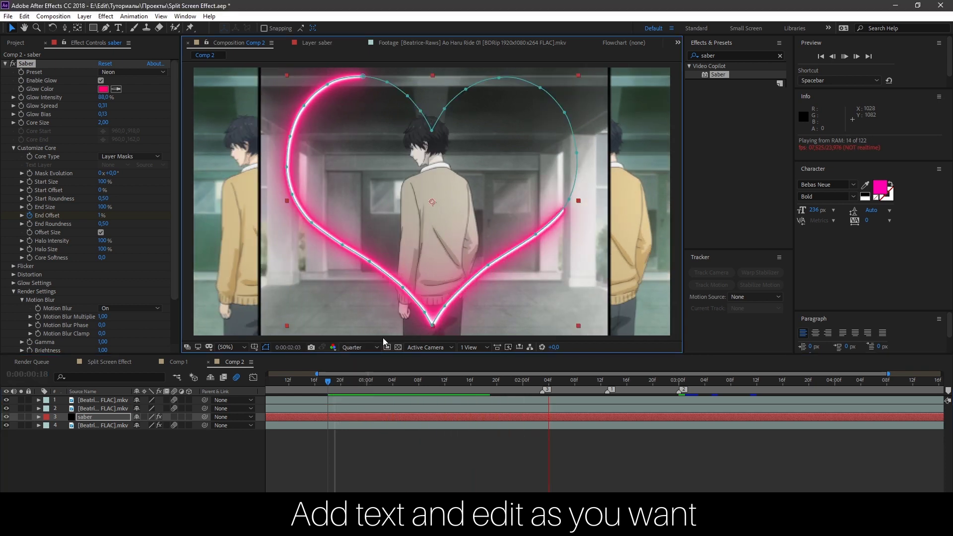
# Step: At 0:00:02:05, add the text "I LOVE YOU" across the lower half of the heart
pyautogui.moveTo(486, 379); pyautogui.dragTo(556, 389)
pyautogui.click(119, 28)
pyautogui.click(354, 258)
pyautogui.write('I LOVE OYU')
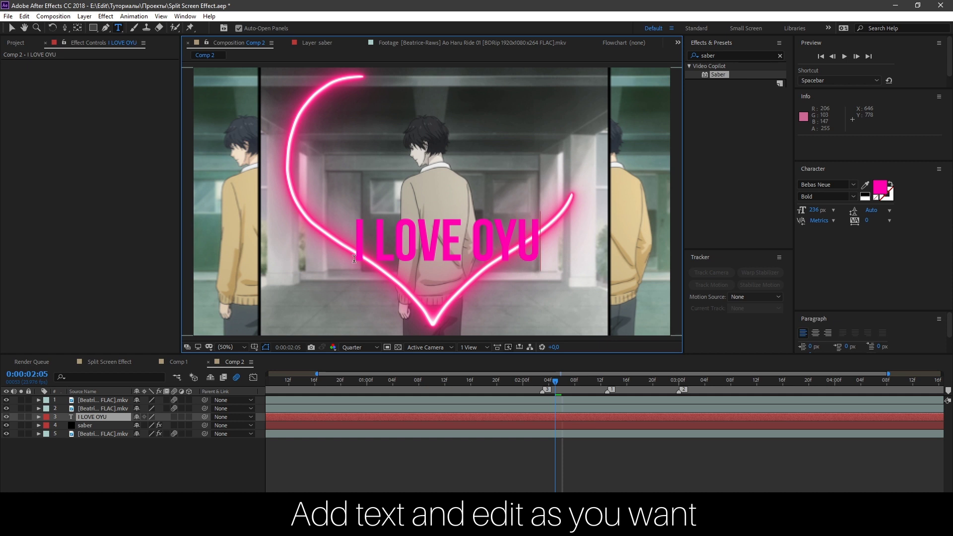
pyautogui.write('YOU')
pyautogui.press('BackSpace')
pyautogui.press('BackSpace')
pyautogui.press('BackSpace')
pyautogui.press('BackSpace')
pyautogui.press('BackSpace')
pyautogui.press('BackSpace')
pyautogui.write('YOU')
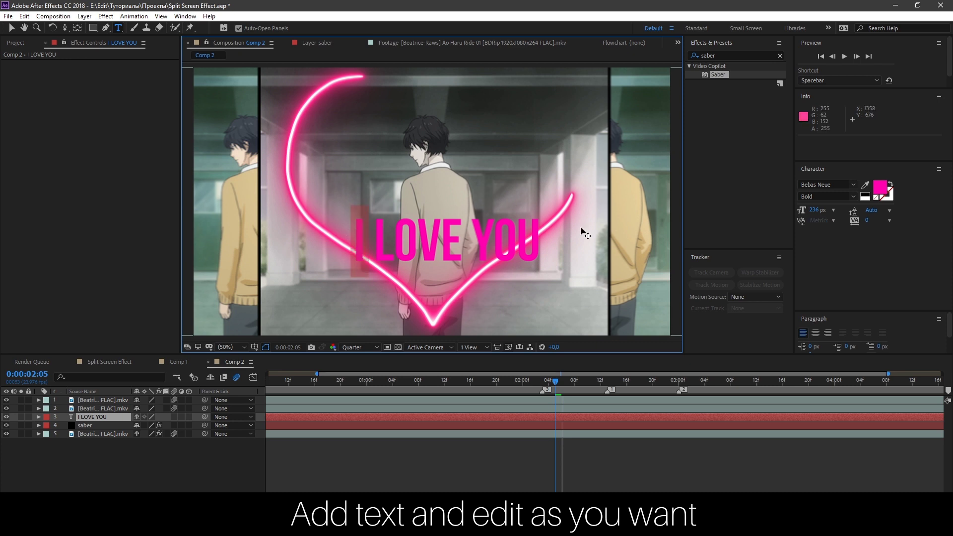
# Step: Colour the letter I of the text red and the words LOVE YOU white
pyautogui.click(879, 189)
pyautogui.write('FF0000')
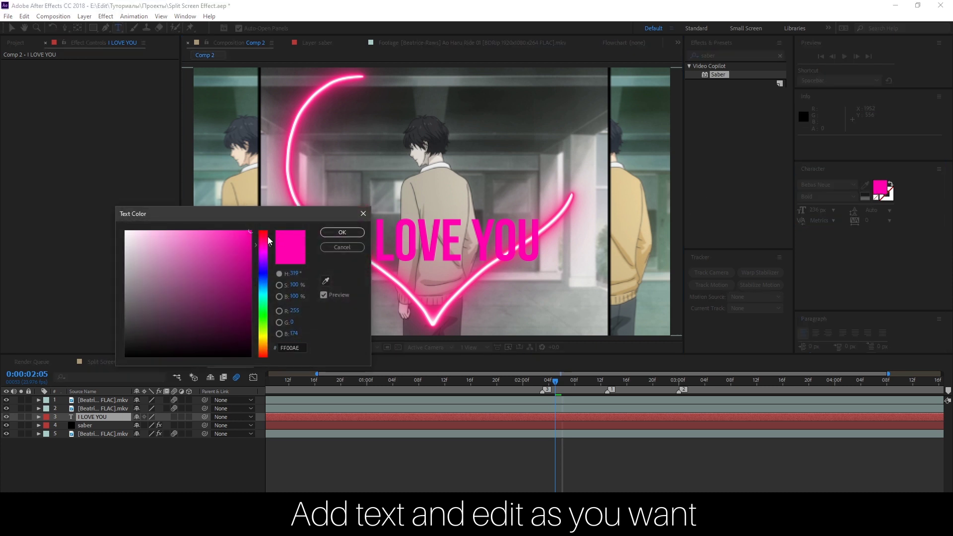
pyautogui.press('Return')
pyautogui.moveTo(379, 237); pyautogui.dragTo(581, 234)
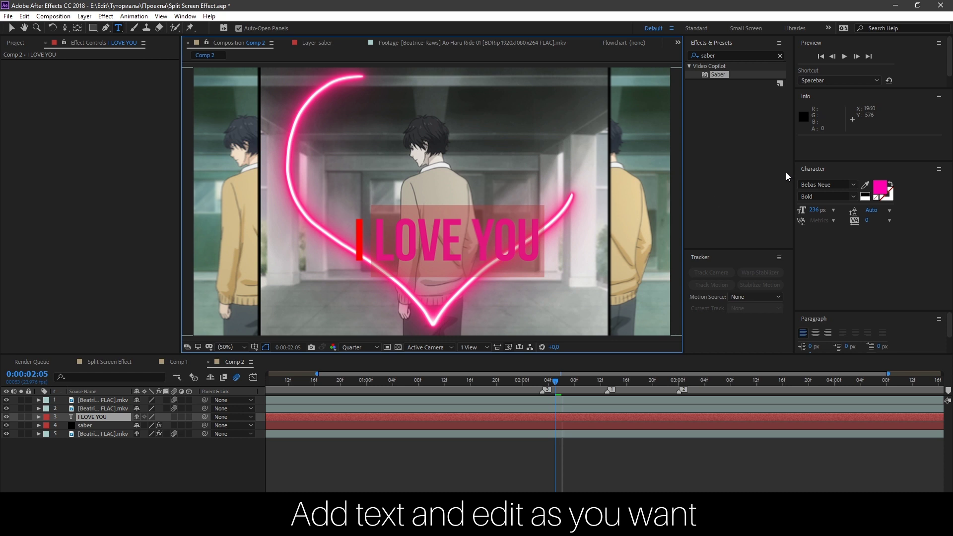
pyautogui.click(879, 189)
pyautogui.write('FFFFFF')
pyautogui.press('Return')
# Step: Colour the letter O in LOVE magenta, FC00FF
pyautogui.click(412, 233)
pyautogui.moveTo(421, 233); pyautogui.dragTo(396, 233)
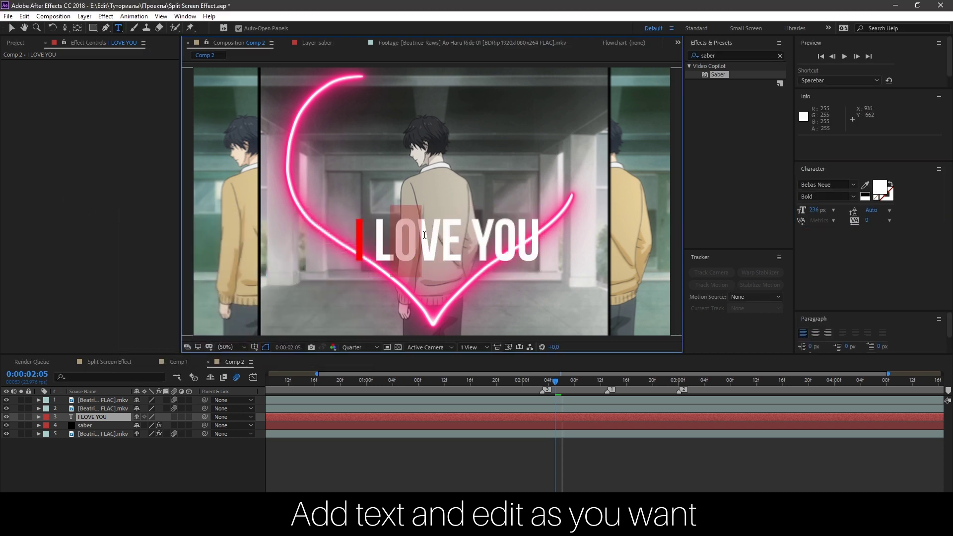
pyautogui.click(879, 189)
pyautogui.moveTo(266, 252)
pyautogui.mouseDown()
pyautogui.moveTo(261, 263)
pyautogui.moveTo(264, 252)
pyautogui.mouseUp()
pyautogui.click(250, 232)
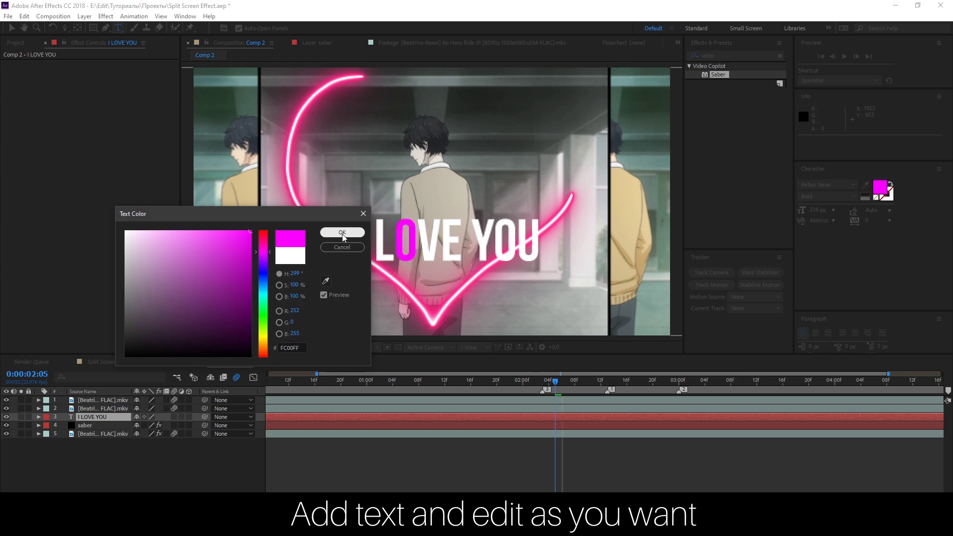
pyautogui.click(342, 232)
# Step: Colour the letter E in LOVE pink, FF00AE
pyautogui.moveTo(437, 233); pyautogui.dragTo(475, 230)
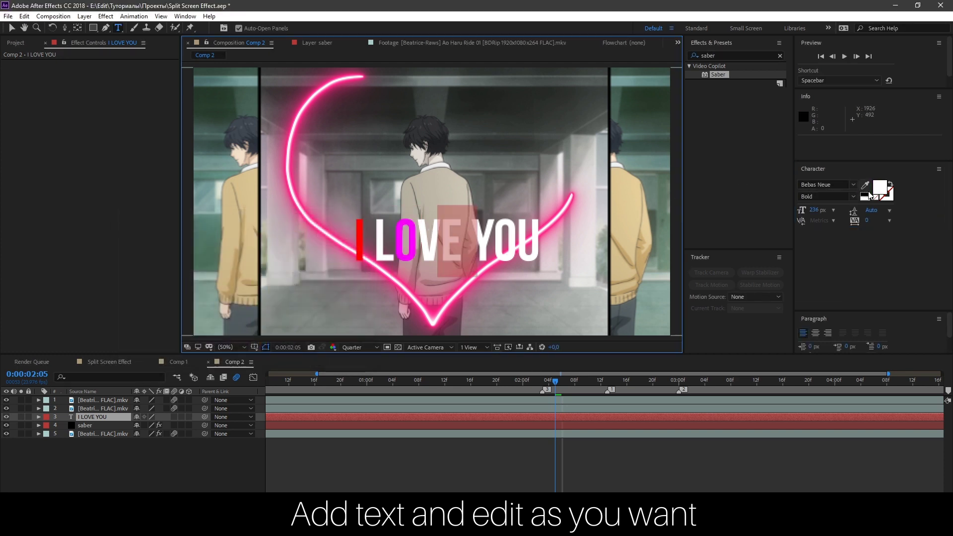
pyautogui.click(880, 188)
pyautogui.click(264, 245)
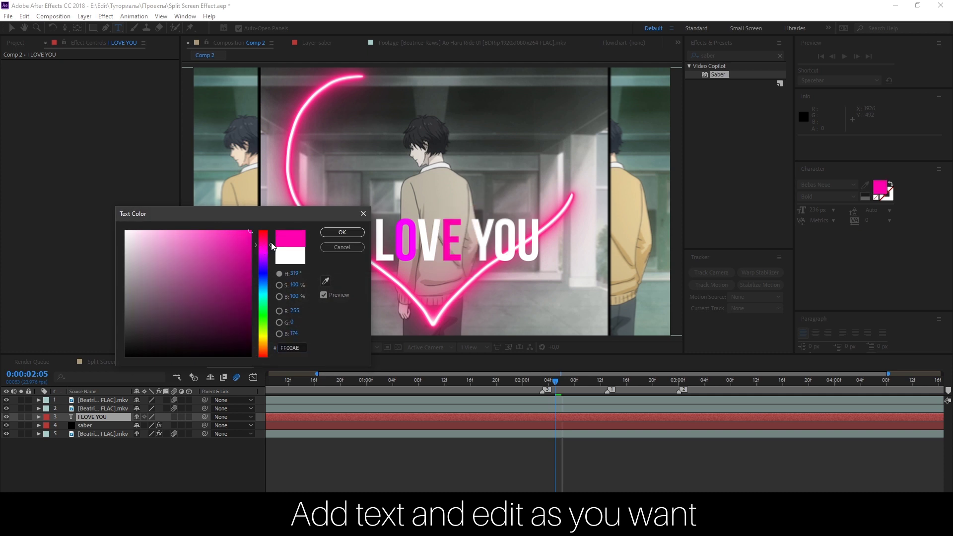
pyautogui.click(341, 232)
# Step: Colour the letter O in YOU purple
pyautogui.click(498, 234)
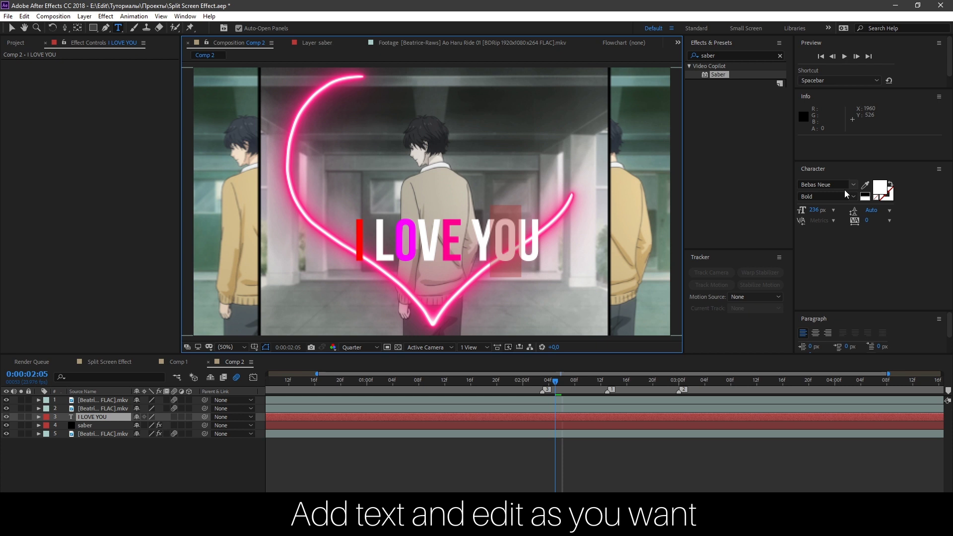
pyautogui.click(879, 187)
pyautogui.click(259, 255)
pyautogui.click(250, 232)
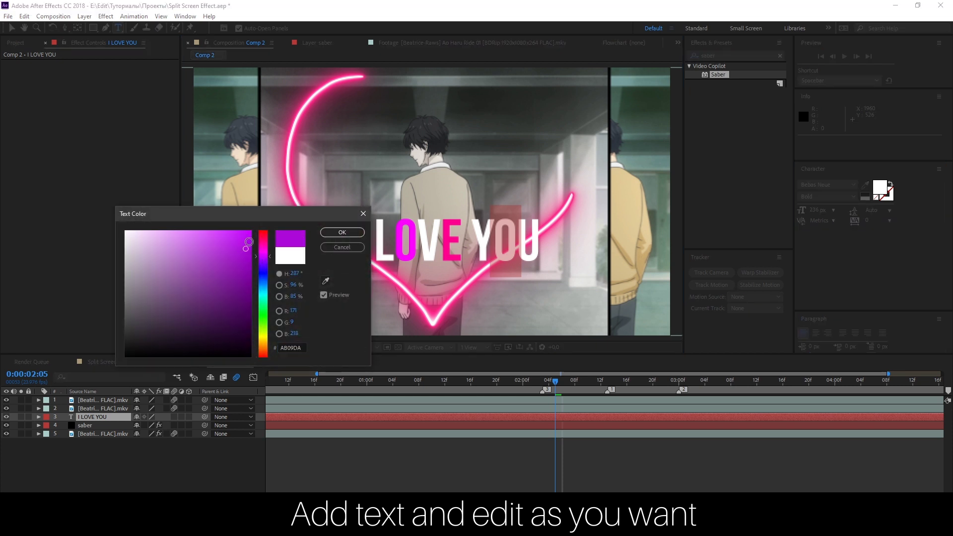
pyautogui.click(342, 232)
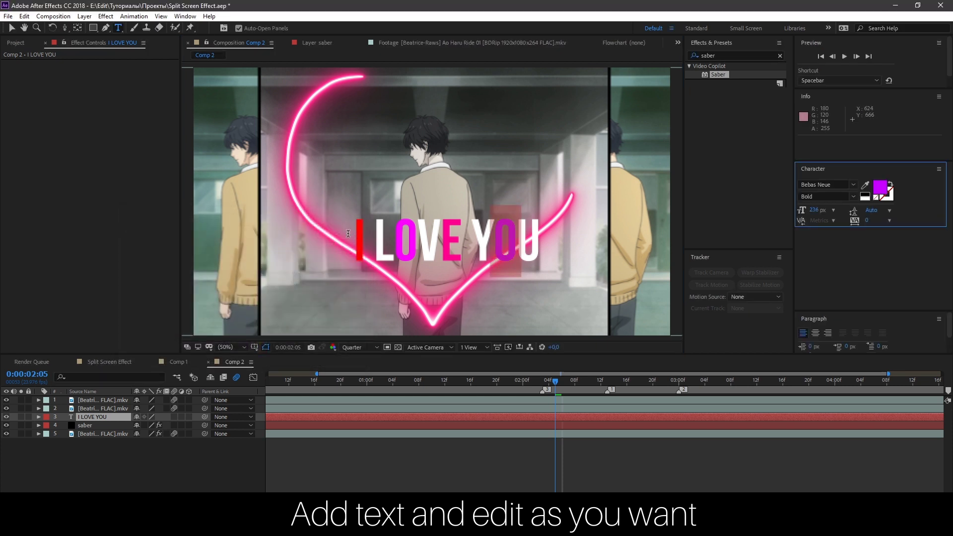
# Step: Find the Drop Shadow effect and apply it to the I LOVE YOU text layer
pyautogui.click(694, 52)
pyautogui.write('drop')
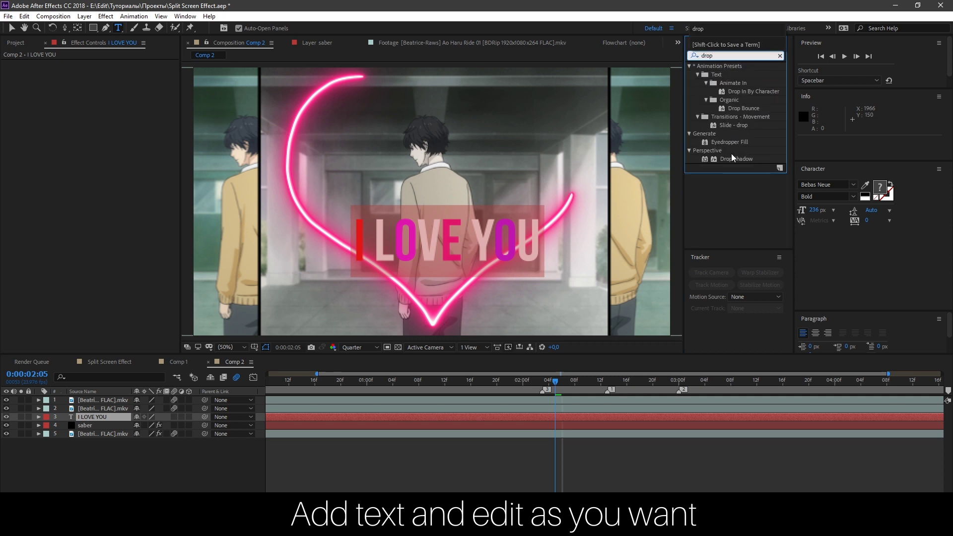
pyautogui.doubleClick(737, 160)
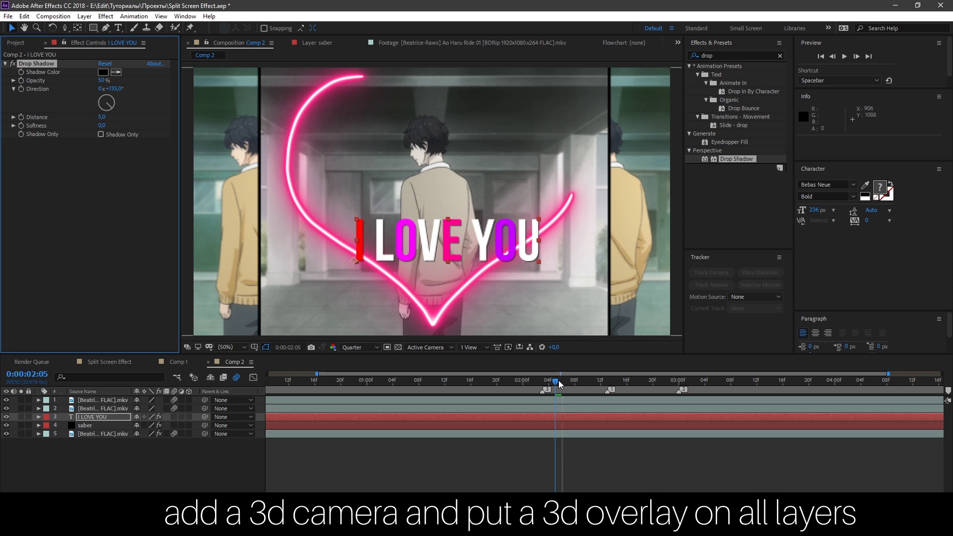
# Step: Add a camera at the top of the layer stack and make all other layers 3D
pyautogui.moveTo(559, 384)
pyautogui.mouseDown()
pyautogui.moveTo(611, 387)
pyautogui.moveTo(542, 386)
pyautogui.mouseUp()
pyautogui.rightClick(203, 480)
pyautogui.moveTo(238, 363)
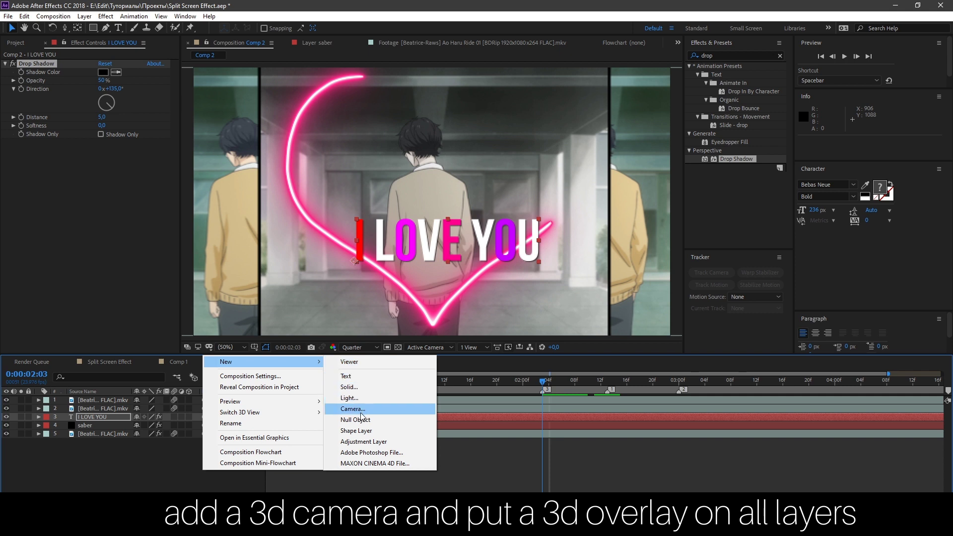
pyautogui.click(353, 409)
pyautogui.click(578, 372)
pyautogui.moveTo(189, 407); pyautogui.dragTo(189, 442)
pyautogui.moveTo(89, 417); pyautogui.dragTo(88, 397)
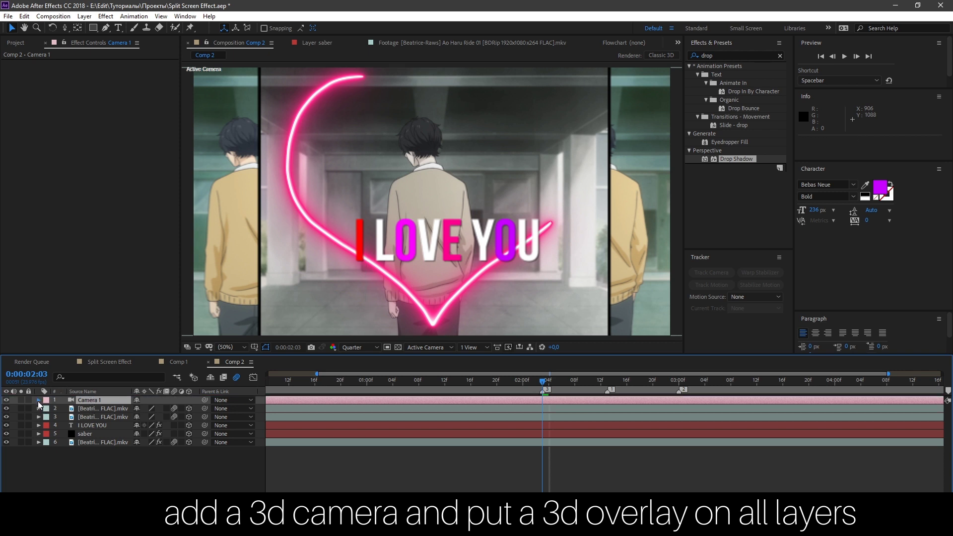
# Step: Set a Position keyframe for the camera at 0:00:02:03 and show only its keyframed property
pyautogui.click(38, 400)
pyautogui.click(48, 409)
pyautogui.click(63, 425)
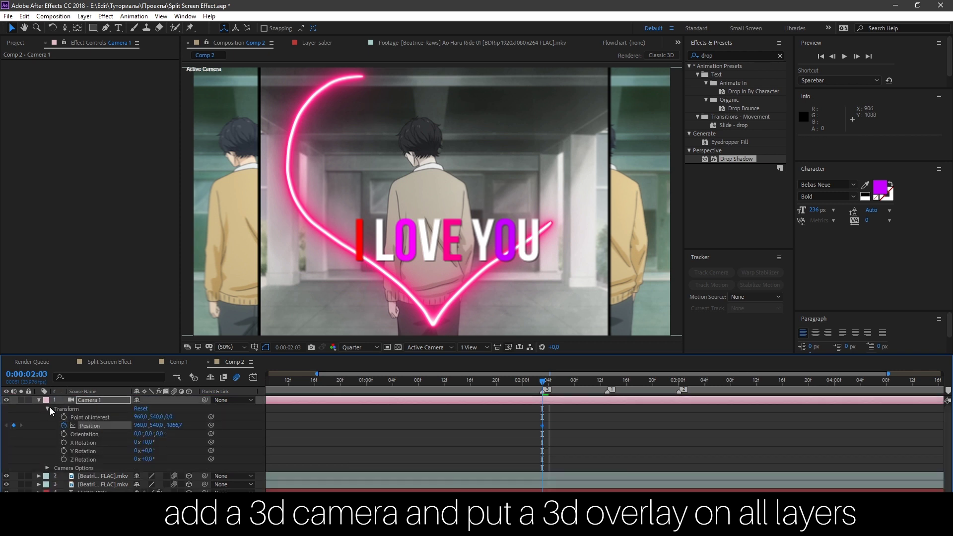
pyautogui.press('u')
# Step: At 0:00:03:00, dolly the camera in to a Z position of about -1310.7
pyautogui.press('c')
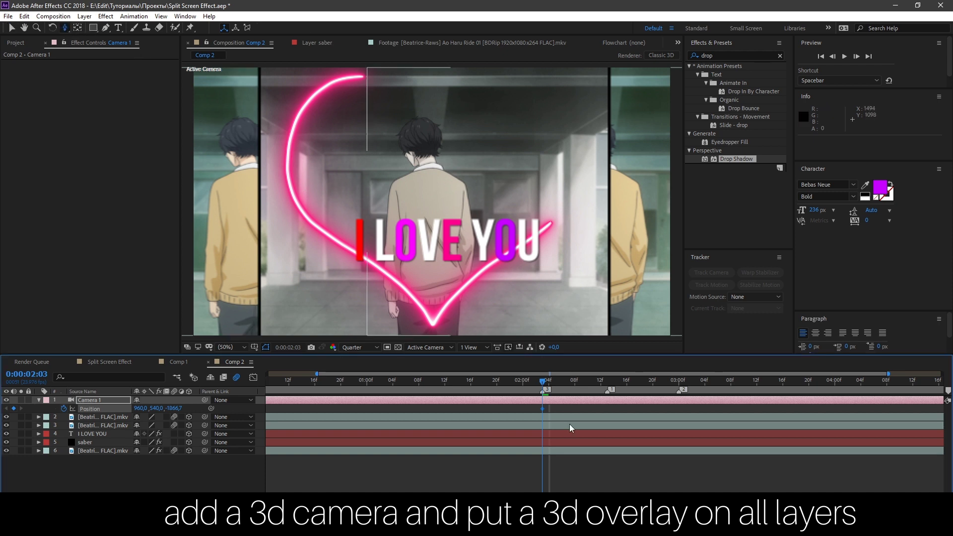
pyautogui.moveTo(543, 387); pyautogui.dragTo(679, 383)
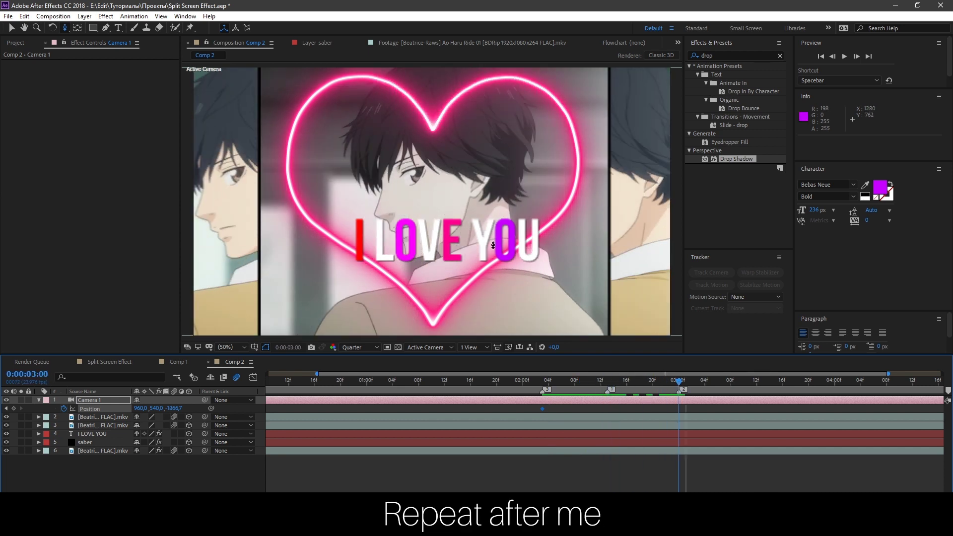
pyautogui.moveTo(468, 227); pyautogui.dragTo(462, 152)
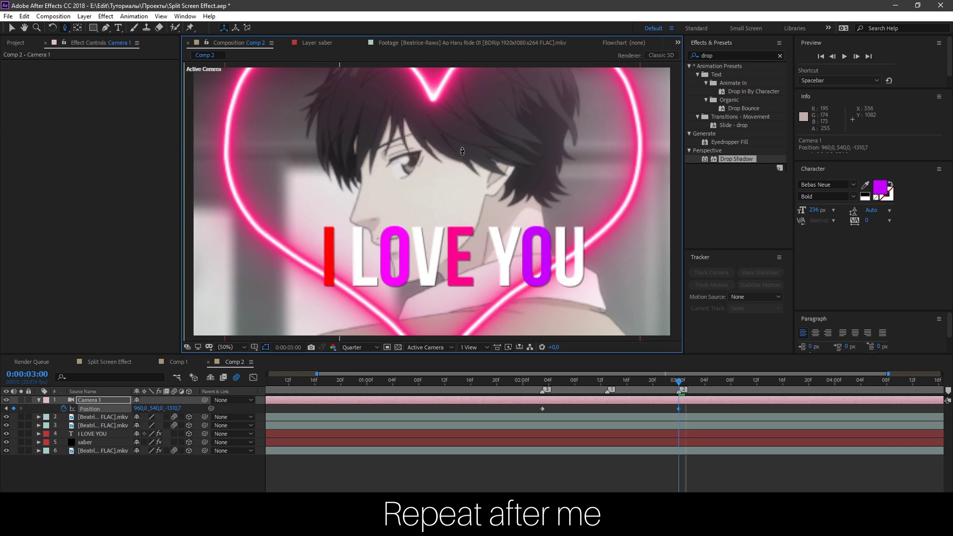
pyautogui.press('v')
# Step: Bring the I LOVE YOU text closer to the camera, to position 597.3, 728.3, -537.1, and check it along the timeline
pyautogui.click(560, 381)
pyautogui.moveTo(560, 382); pyautogui.dragTo(608, 381)
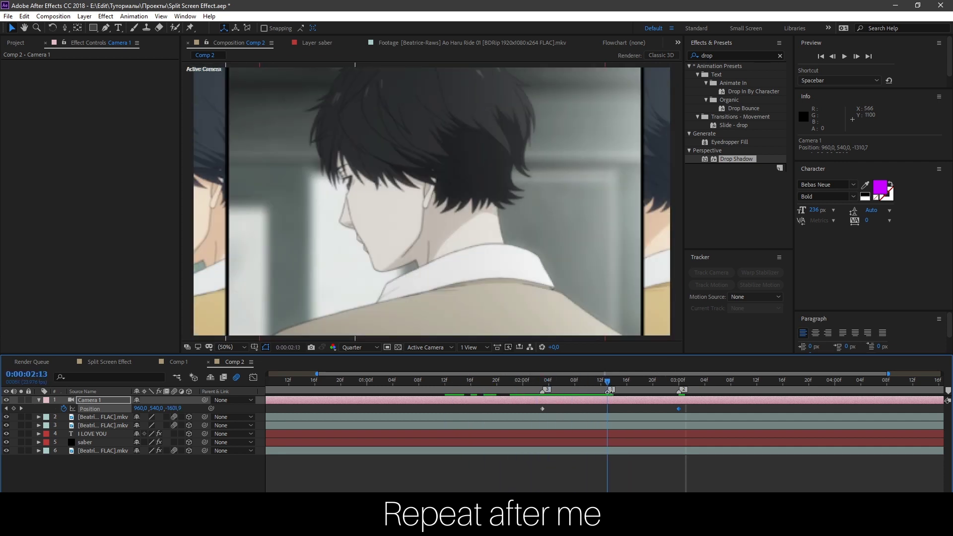
pyautogui.click(605, 439)
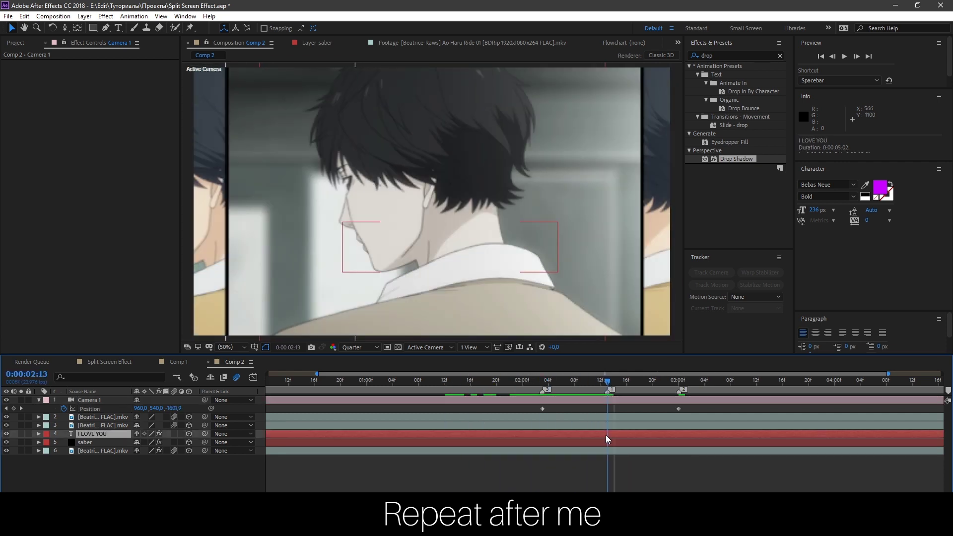
pyautogui.click(633, 433)
pyautogui.moveTo(340, 275); pyautogui.dragTo(263, 289)
pyautogui.moveTo(613, 383); pyautogui.dragTo(678, 382)
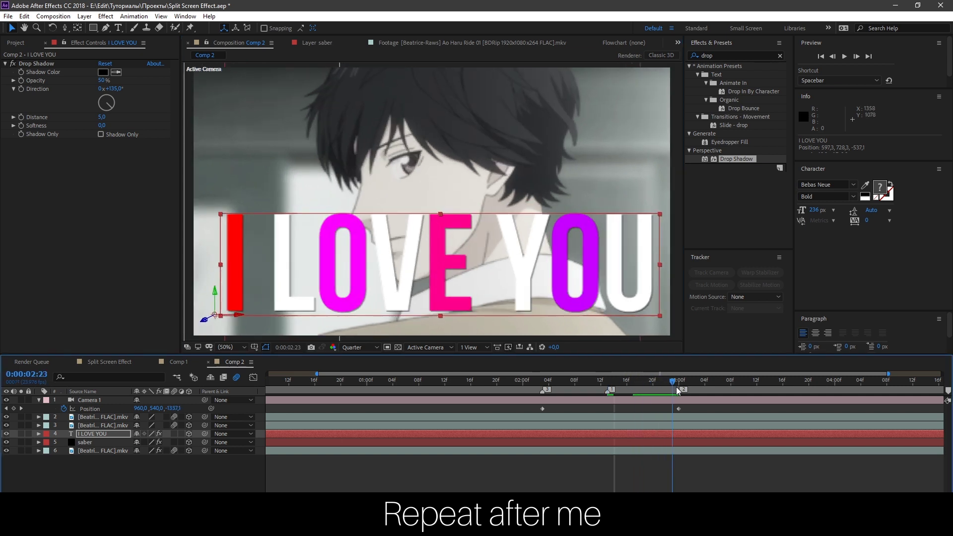
# Step: Move the I LOVE YOU text up to position 590.6, 675.2, -537.1 and bring the saber heart closer to the camera
pyautogui.moveTo(501, 257); pyautogui.dragTo(515, 284)
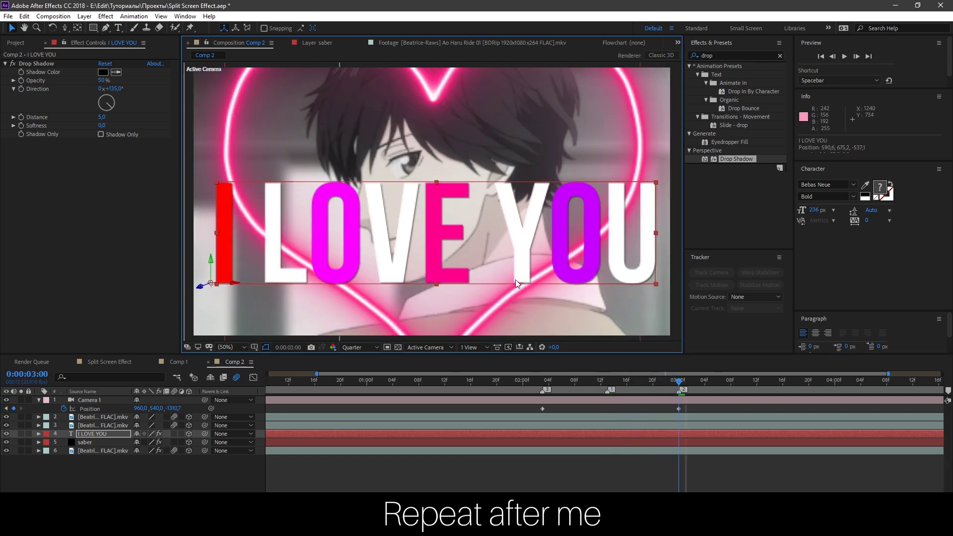
pyautogui.click(605, 442)
pyautogui.click(606, 381)
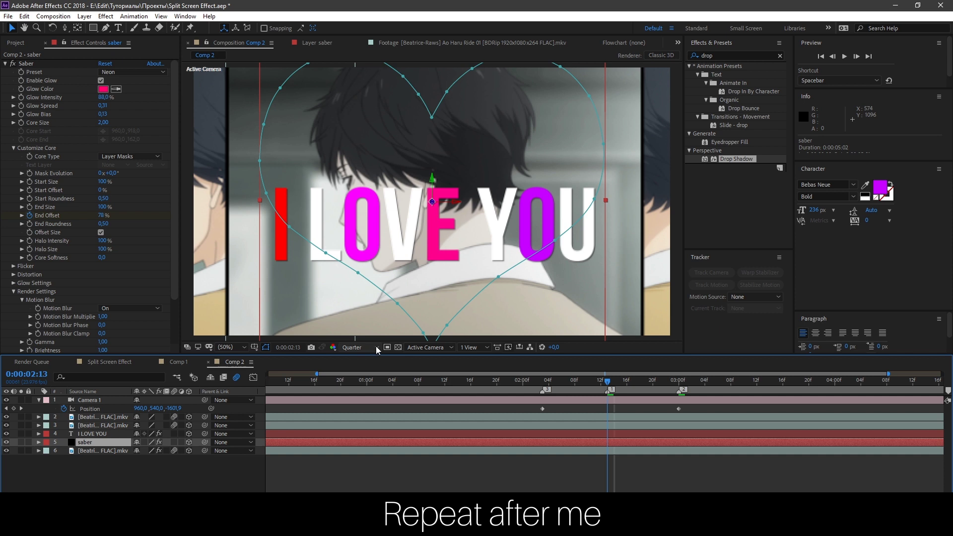
pyautogui.moveTo(433, 202); pyautogui.dragTo(429, 150)
# Step: Ease the camera's two Position keyframes and shape their speed graph so the push-in starts fast and slows gradually
pyautogui.moveTo(612, 367); pyautogui.dragTo(460, 412)
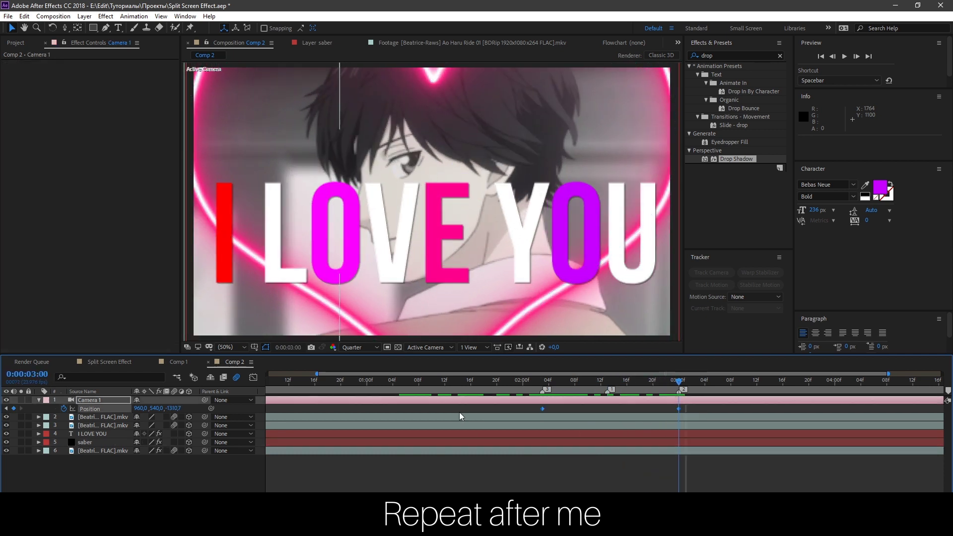
pyautogui.click(252, 379)
pyautogui.moveTo(457, 454); pyautogui.dragTo(702, 493)
pyautogui.moveTo(566, 489); pyautogui.dragTo(542, 466)
pyautogui.moveTo(656, 485); pyautogui.dragTo(610, 484)
pyautogui.click(254, 378)
# Step: At 0:00:02:03, add a black solid above all layers and scale it to about 123% by 119%
pyautogui.click(542, 381)
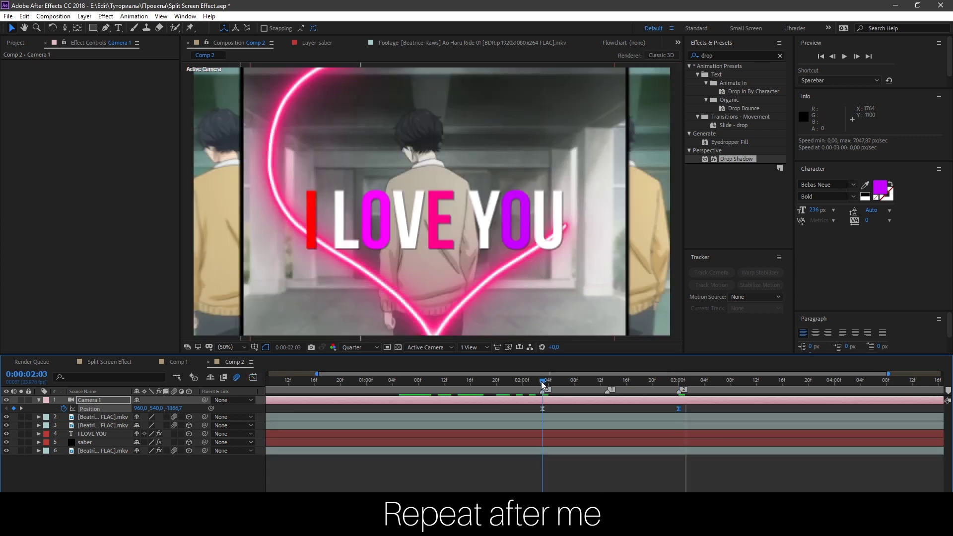
pyautogui.hotkey('ctrl', 'y')
pyautogui.click(505, 347)
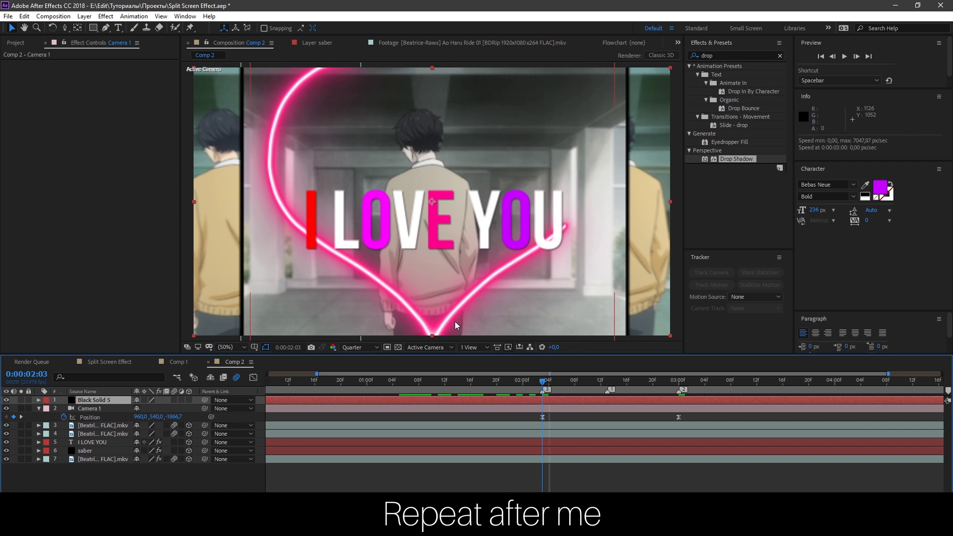
pyautogui.click(117, 399)
pyautogui.moveTo(194, 201); pyautogui.dragTo(137, 207)
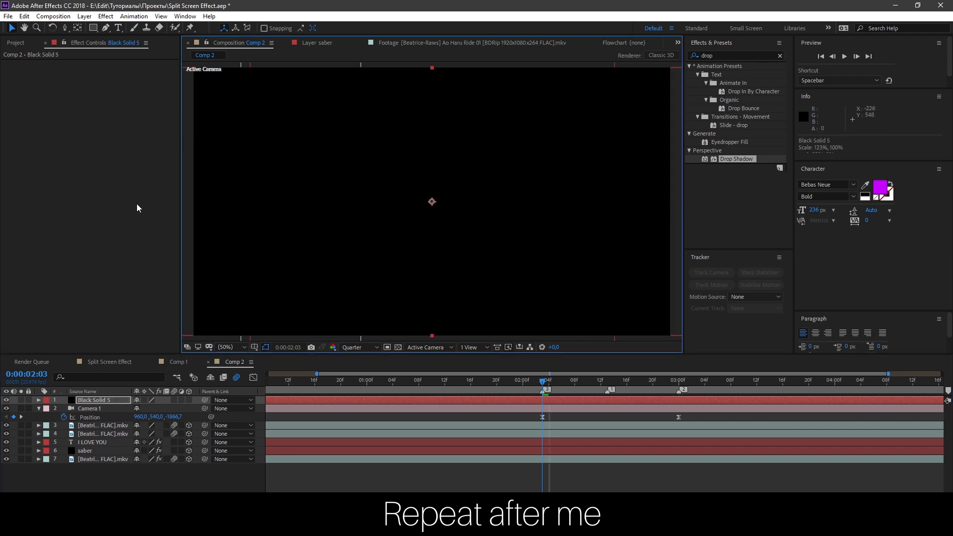
pyautogui.scroll(3, 436, 213)
pyautogui.moveTo(432, 125); pyautogui.dragTo(431, 98)
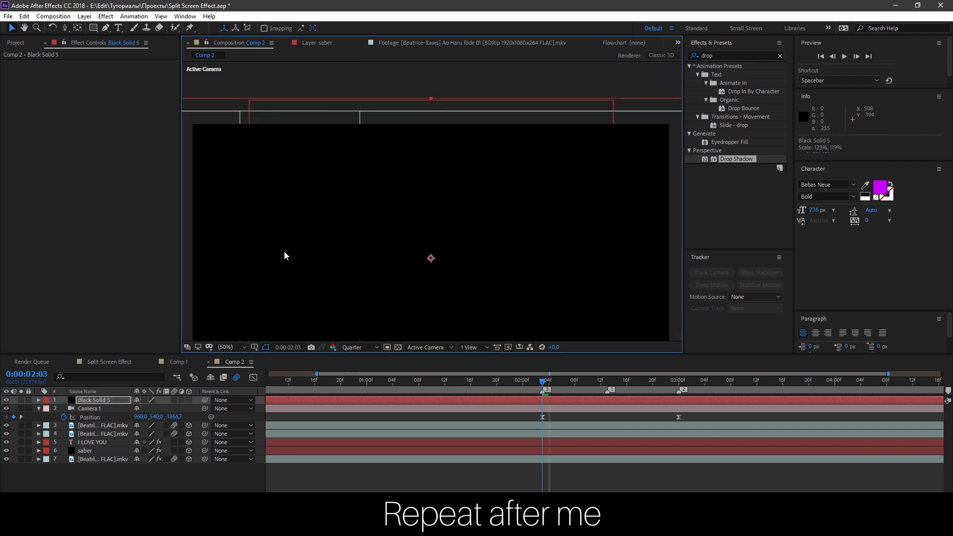
# Step: Place the black solid just outside the upper edge of the frame and a duplicate of it just below the lower edge
pyautogui.click(231, 349)
pyautogui.click(239, 246)
pyautogui.moveTo(389, 183); pyautogui.dragTo(406, 329)
pyautogui.hotkey('ctrl', 'd')
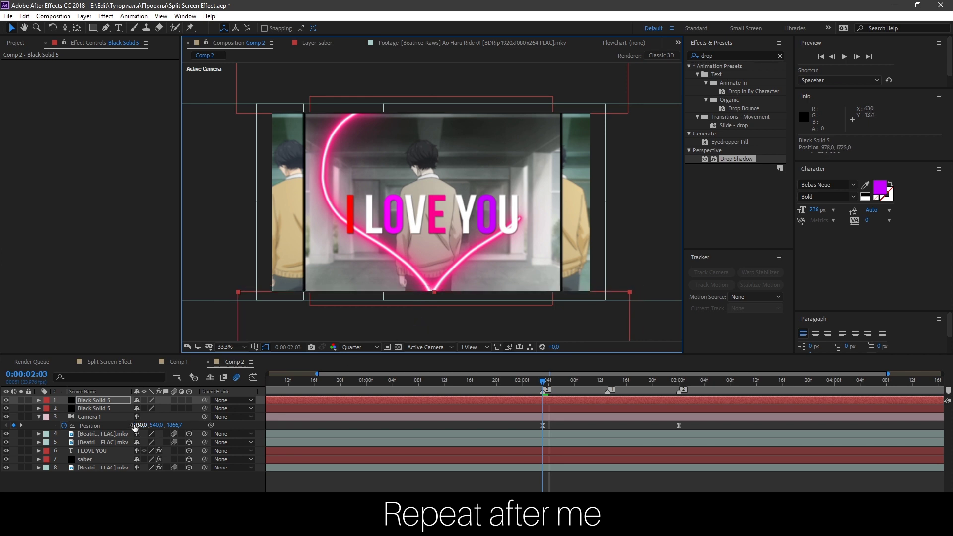
# Step: Reveal the Position of both black solids and set a keyframe on each at 0:00:02:03
pyautogui.press('p')
pyautogui.click(85, 425)
pyautogui.press('p')
pyautogui.click(85, 418)
pyautogui.press('p')
pyautogui.click(71, 425)
pyautogui.keyDown('shift'); pyautogui.click(63, 409); pyautogui.keyUp('shift')
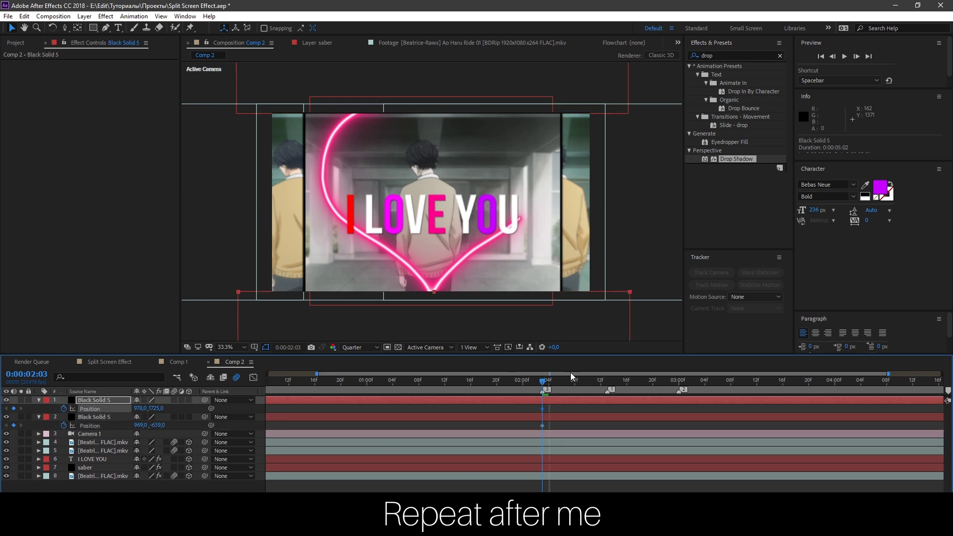
# Step: At 0:00:03:00, slide both solids into the frame as cinematic bars, to positions 978, 1532 and 969, -461
pyautogui.moveTo(613, 377); pyautogui.dragTo(678, 380)
pyautogui.moveTo(147, 408); pyautogui.dragTo(248, 427)
pyautogui.hotkey('ctrl', 'z')
# Step: Ease the Position keyframes of both bars and shape their speed graph to start fast and slow gradually
pyautogui.moveTo(710, 403); pyautogui.dragTo(513, 431)
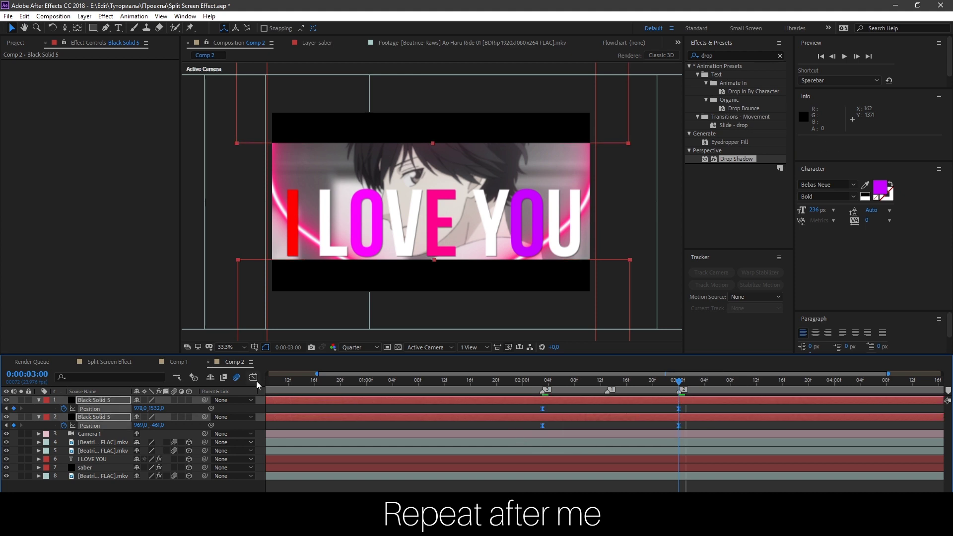
pyautogui.click(254, 378)
pyautogui.moveTo(564, 481); pyautogui.dragTo(530, 487)
pyautogui.moveTo(713, 442); pyautogui.dragTo(602, 489)
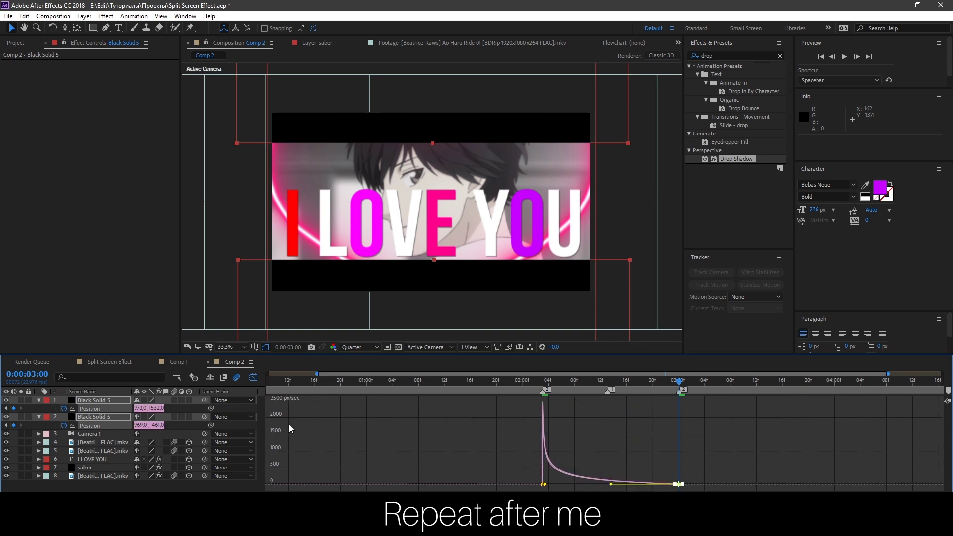
pyautogui.click(253, 378)
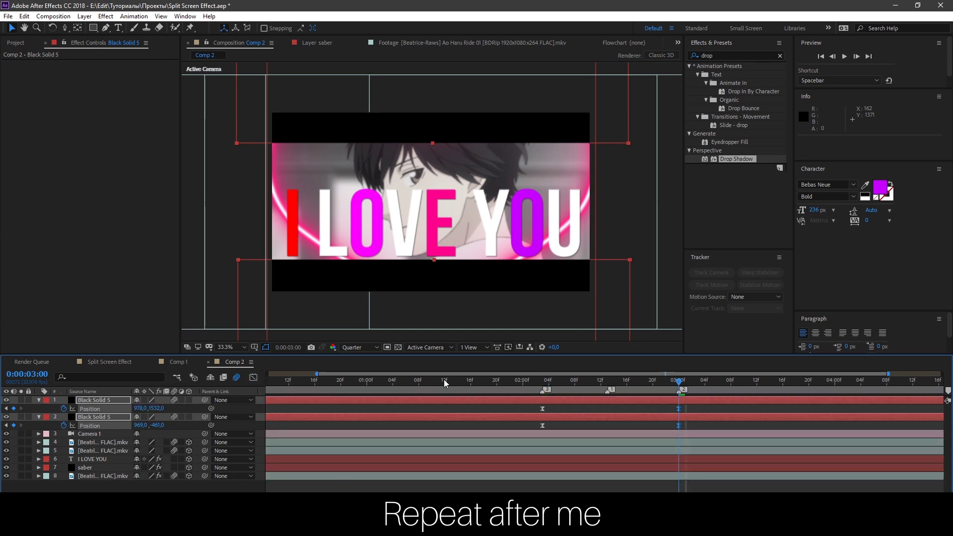
# Step: Enable motion blur for the bars, the text and the saber layer, and preview the composition from the start
pyautogui.click(175, 461)
pyautogui.click(175, 467)
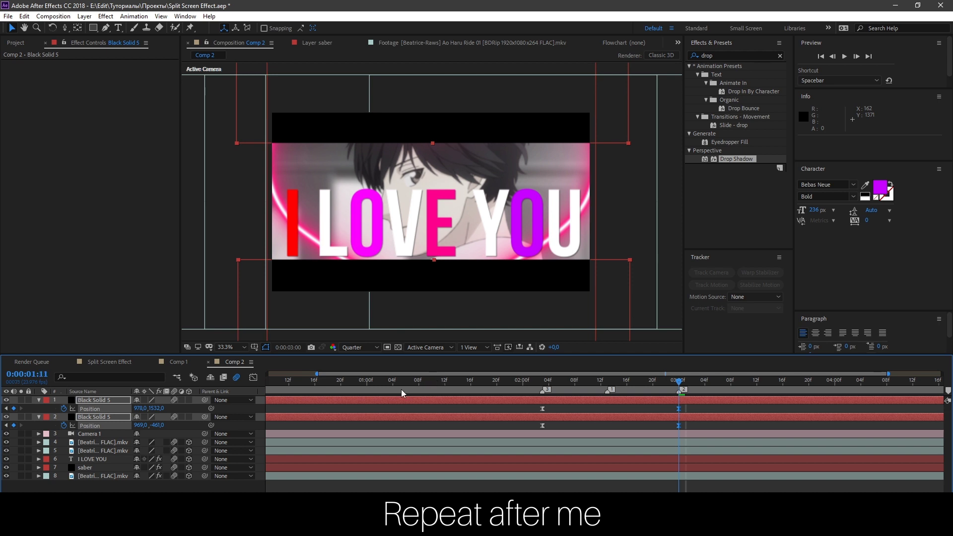
pyautogui.press('Home')
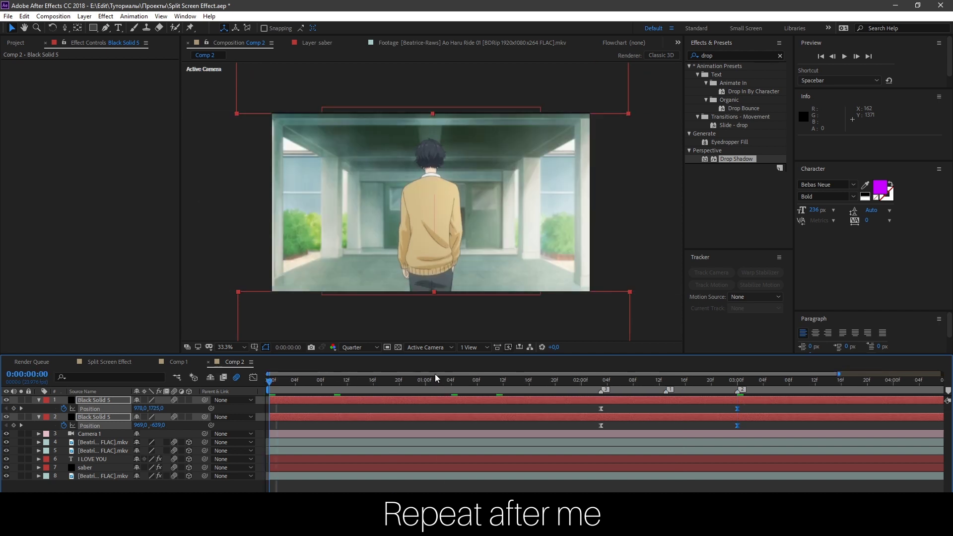
pyautogui.press('space')
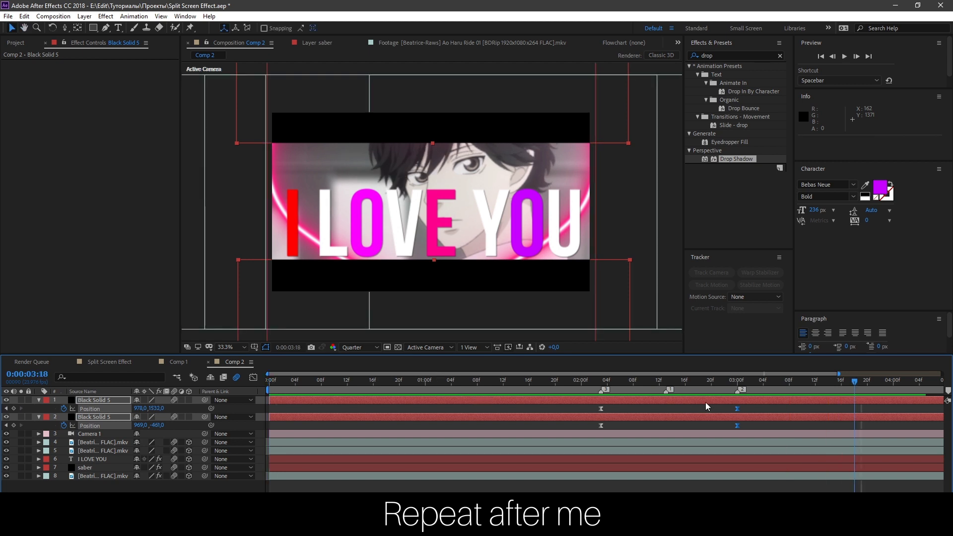
# Step: Add an adjustment layer at the top of the layer stack
pyautogui.click(620, 381)
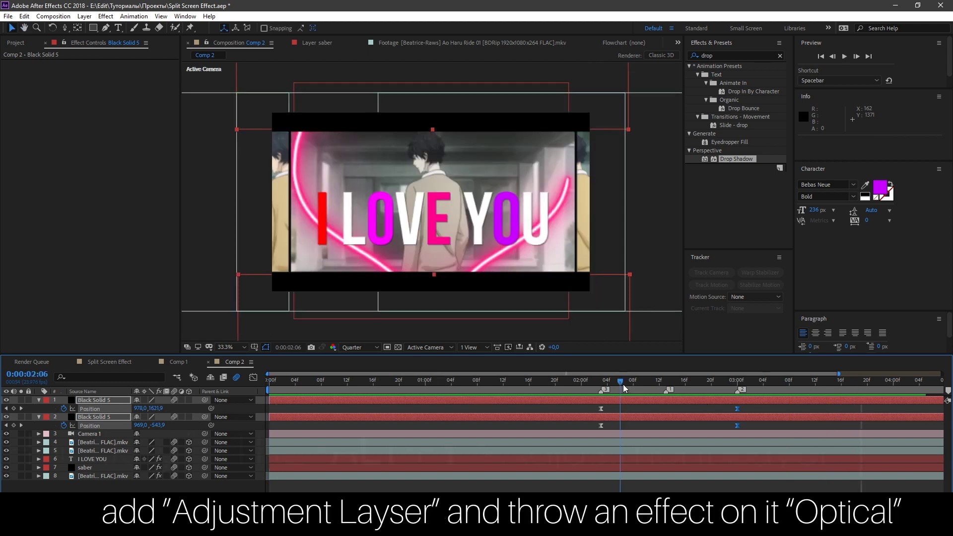
pyautogui.hotkey('ctrl', 'y')
pyautogui.click(550, 348)
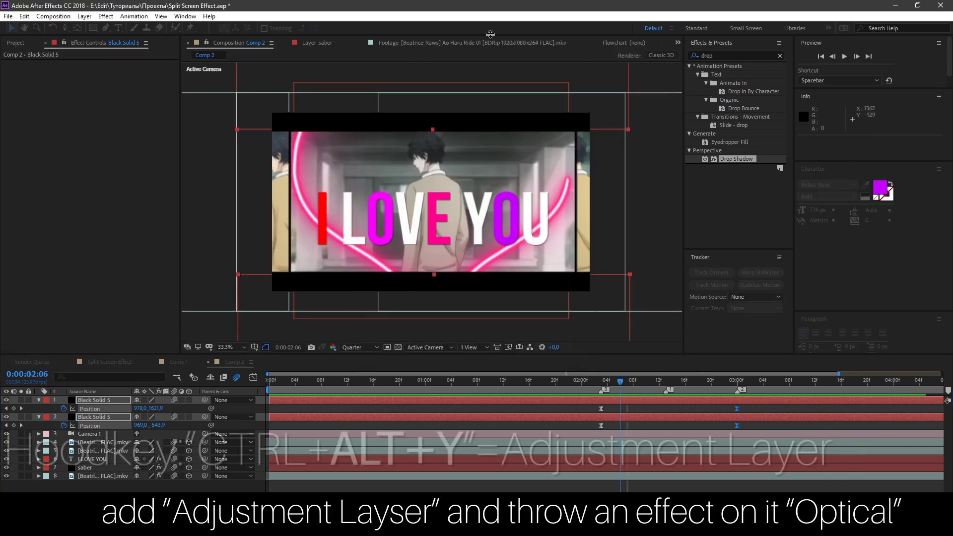
pyautogui.hotkey('ctrl', 'alt', 'y')
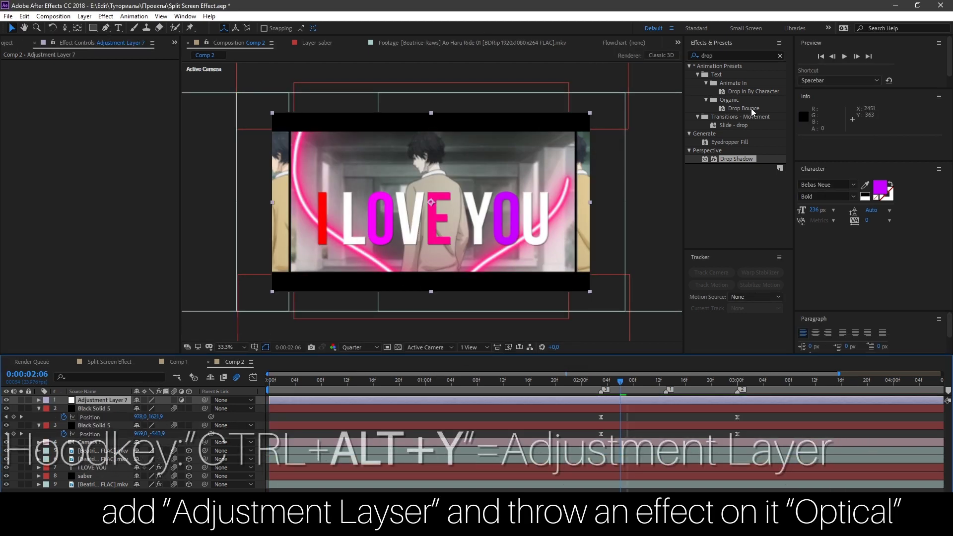
# Step: Apply Optical Flares to the adjustment layer and set its Render Mode to Over Original
pyautogui.click(727, 55)
pyautogui.write('optic')
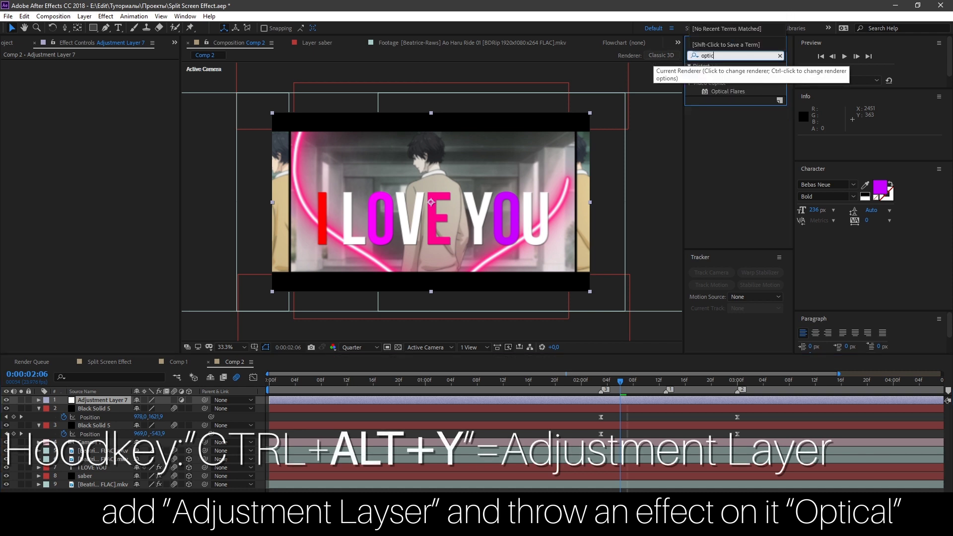
pyautogui.doubleClick(720, 90)
pyautogui.click(147, 207)
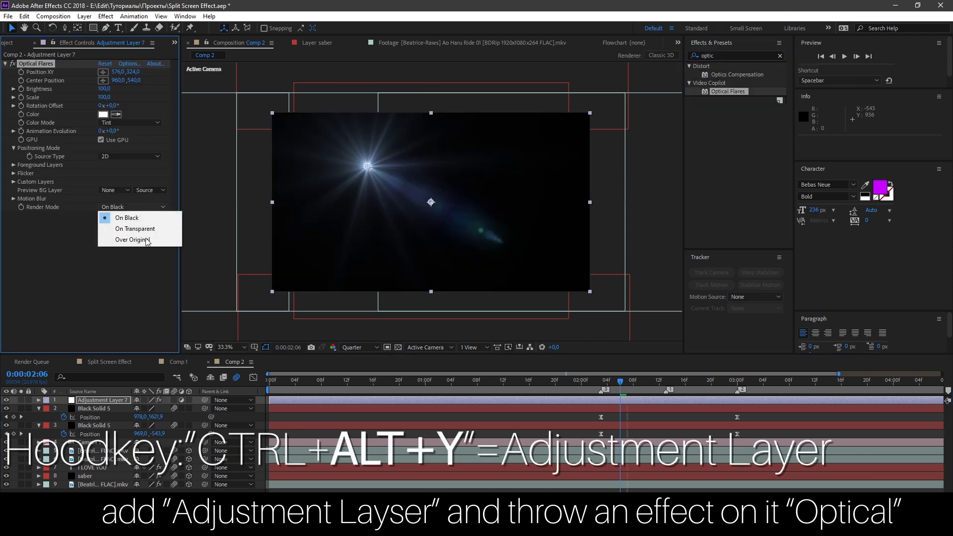
pyautogui.click(141, 239)
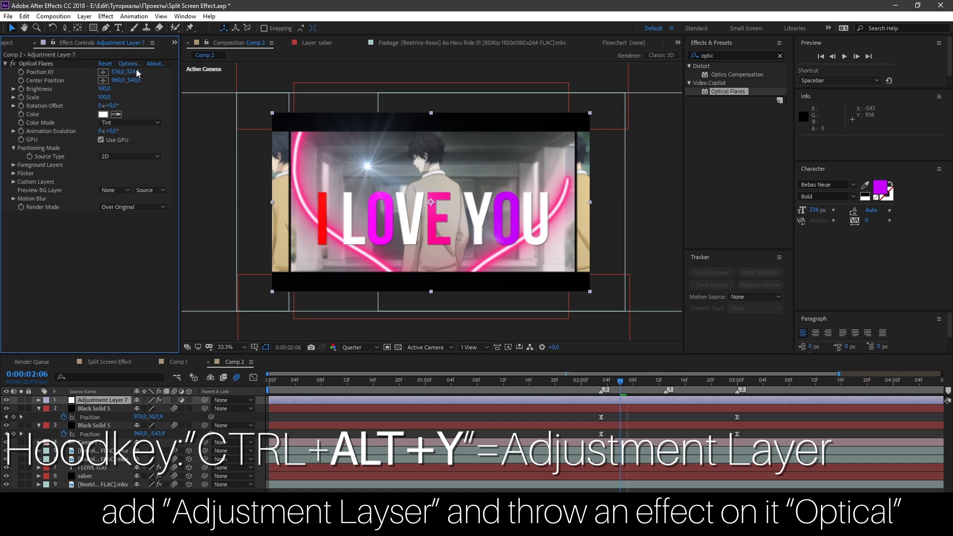
# Step: In the Optical Flares options, choose the blue horizontal-streak preset from Light and set the lens texture image to Messy
pyautogui.click(129, 63)
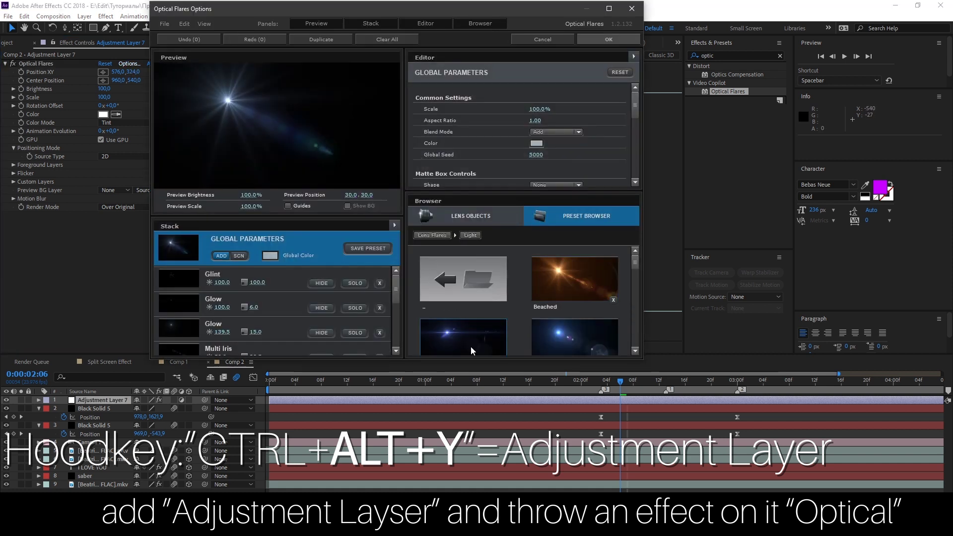
pyautogui.click(486, 337)
pyautogui.scroll(-5, 629, 129)
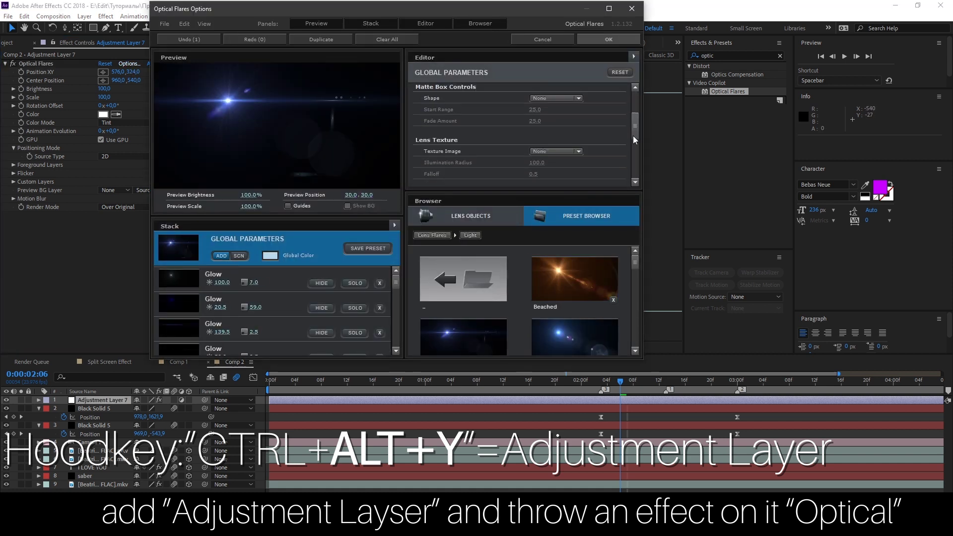
pyautogui.click(546, 114)
pyautogui.click(555, 195)
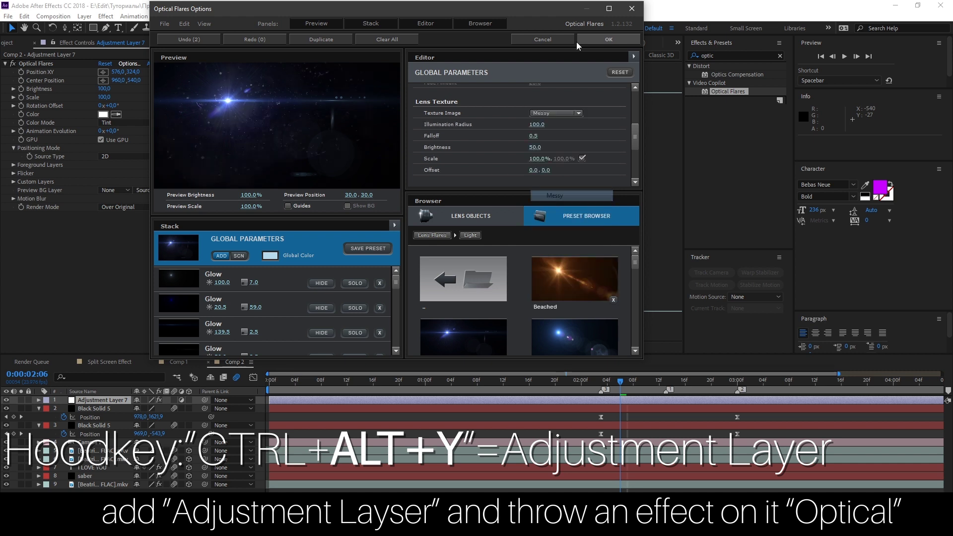
pyautogui.click(593, 39)
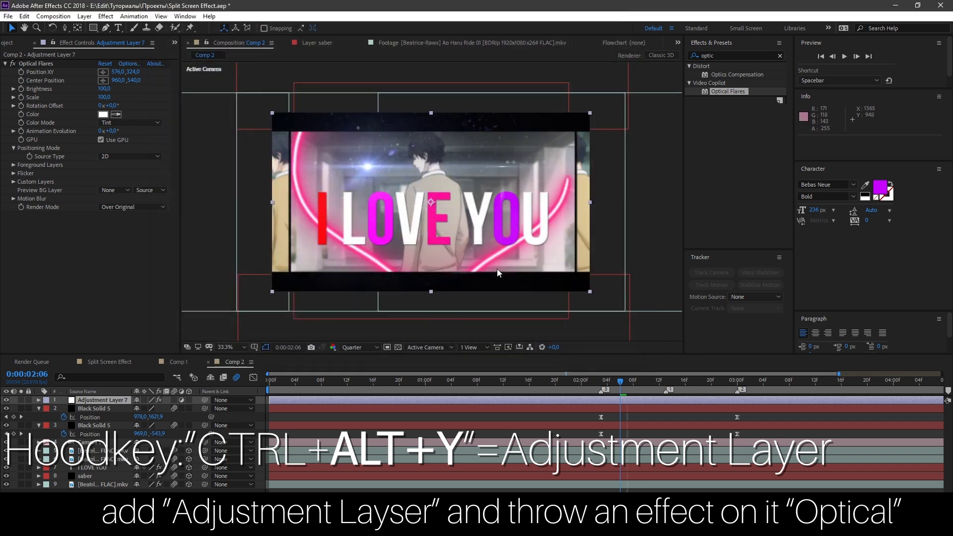
# Step: Tint the flare magenta with the colour FF00EA
pyautogui.click(104, 115)
pyautogui.click(261, 252)
pyautogui.click(251, 231)
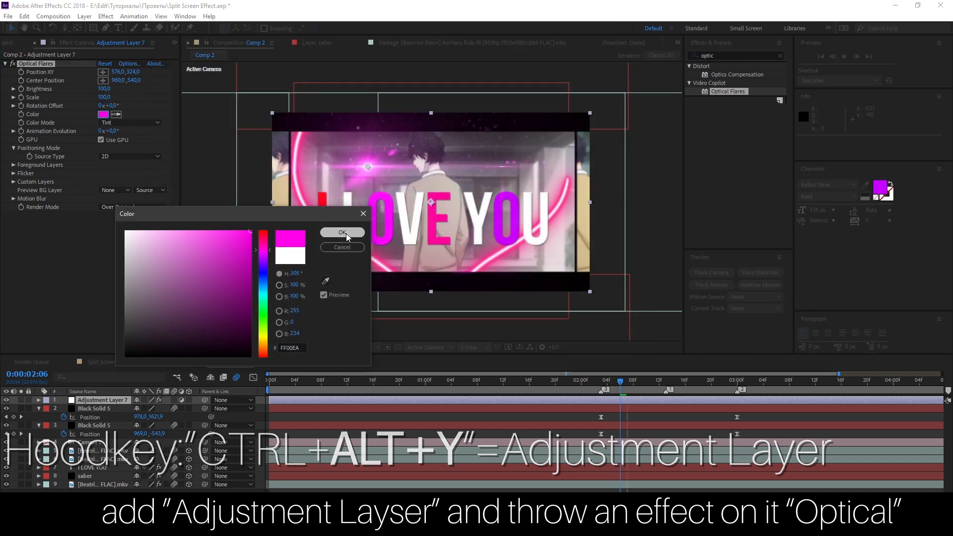
pyautogui.click(346, 232)
# Step: Move the flare to 789, 474 with Brightness 110, and place the adjustment layer directly above the I LOVE YOU text
pyautogui.moveTo(368, 166); pyautogui.dragTo(404, 192)
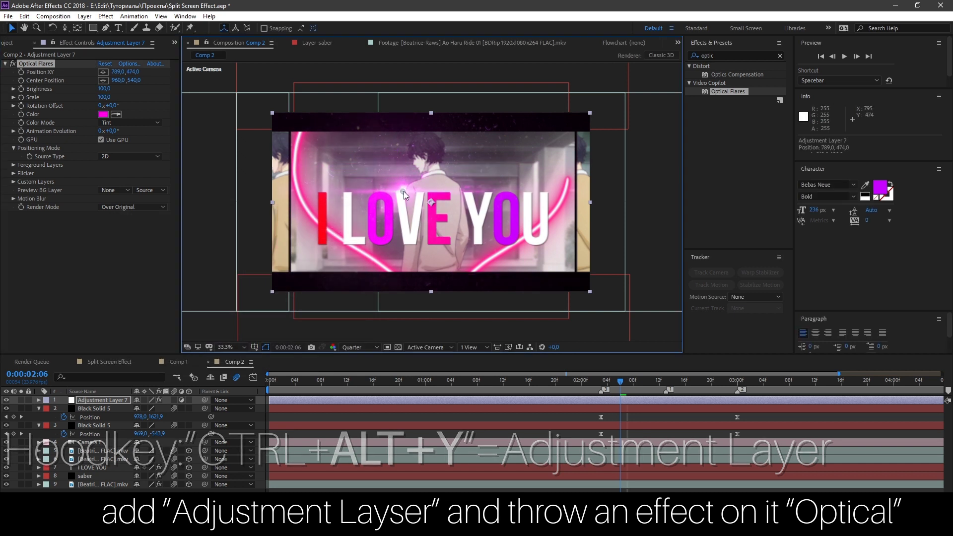
pyautogui.moveTo(104, 88); pyautogui.dragTo(106, 92)
pyautogui.moveTo(118, 400); pyautogui.dragTo(116, 470)
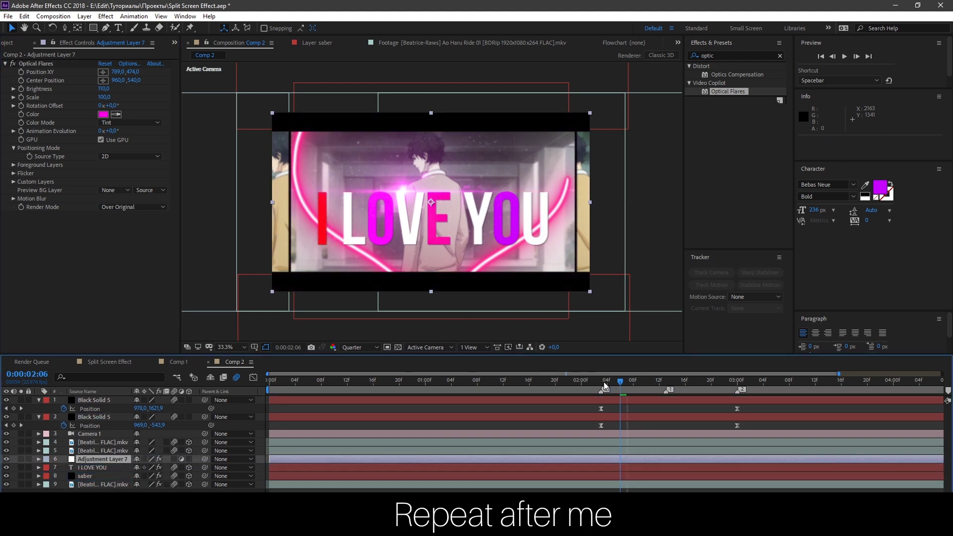
# Step: Keyframe the flare's Position XY at 0:00:02:03 and move the flare to 745, 458 at 0:00:03:00
pyautogui.click(604, 386)
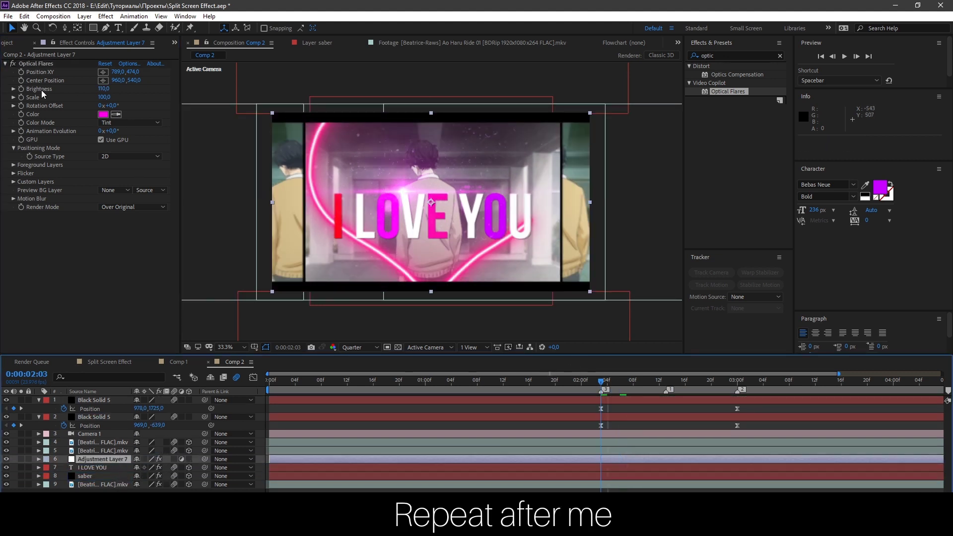
pyautogui.click(22, 75)
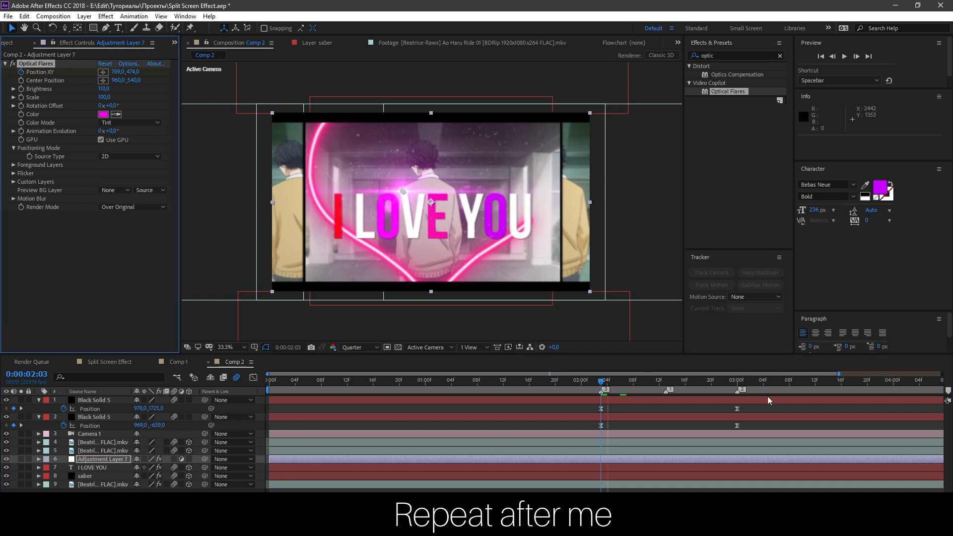
pyautogui.moveTo(665, 386); pyautogui.dragTo(737, 386)
pyautogui.moveTo(407, 192); pyautogui.dragTo(417, 219)
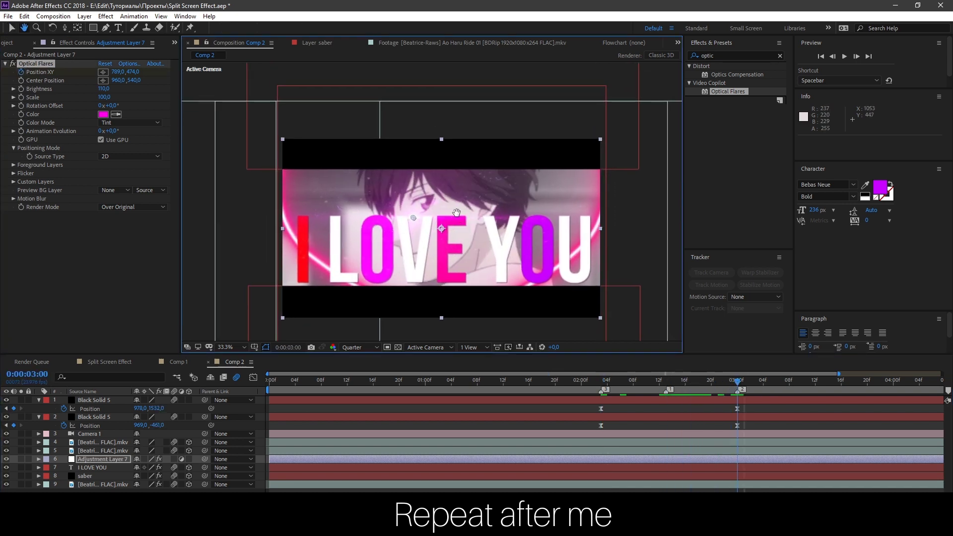
pyautogui.scroll(-2, 417, 219)
pyautogui.click(234, 346)
pyautogui.click(241, 258)
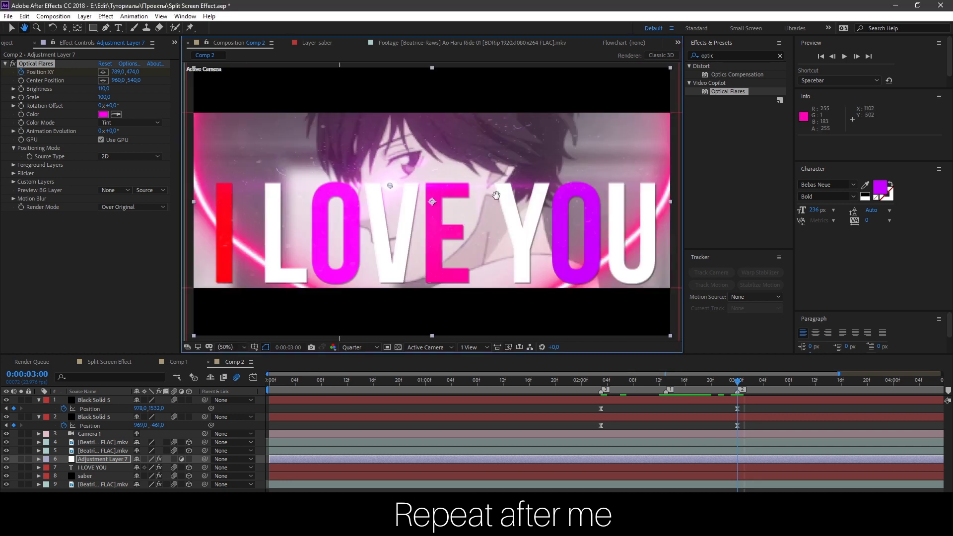
pyautogui.press('v')
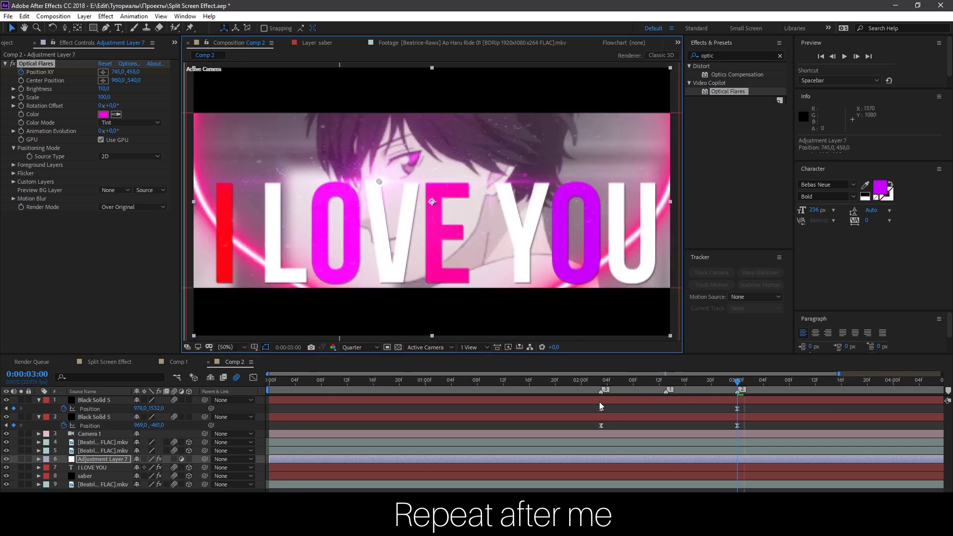
# Step: At 0:00:01:01, move the flare to Position XY 839, 492 and check its motion along the timeline
pyautogui.click(516, 381)
pyautogui.moveTo(504, 382); pyautogui.dragTo(430, 374)
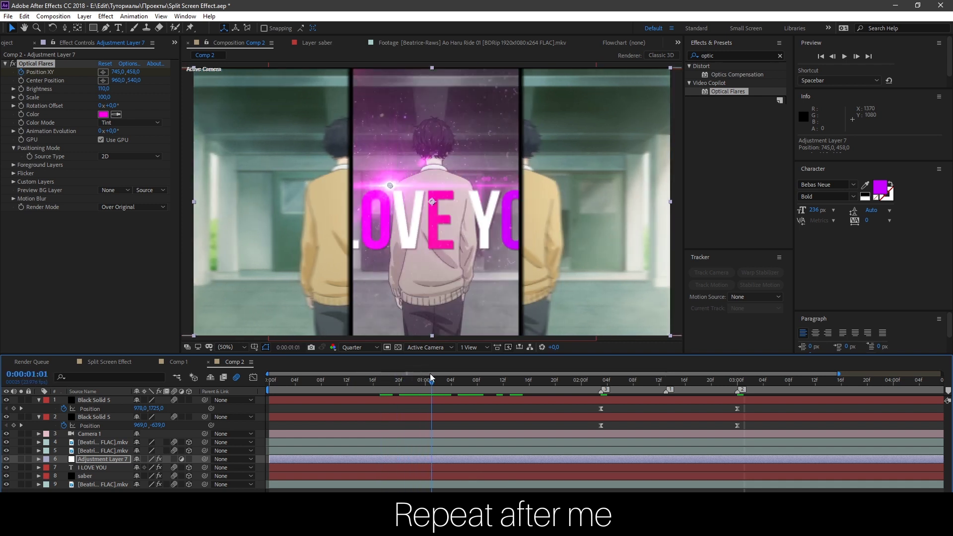
pyautogui.moveTo(390, 186); pyautogui.dragTo(403, 190)
pyautogui.moveTo(581, 383)
pyautogui.mouseDown()
pyautogui.moveTo(736, 391)
pyautogui.moveTo(591, 395)
pyautogui.mouseUp()
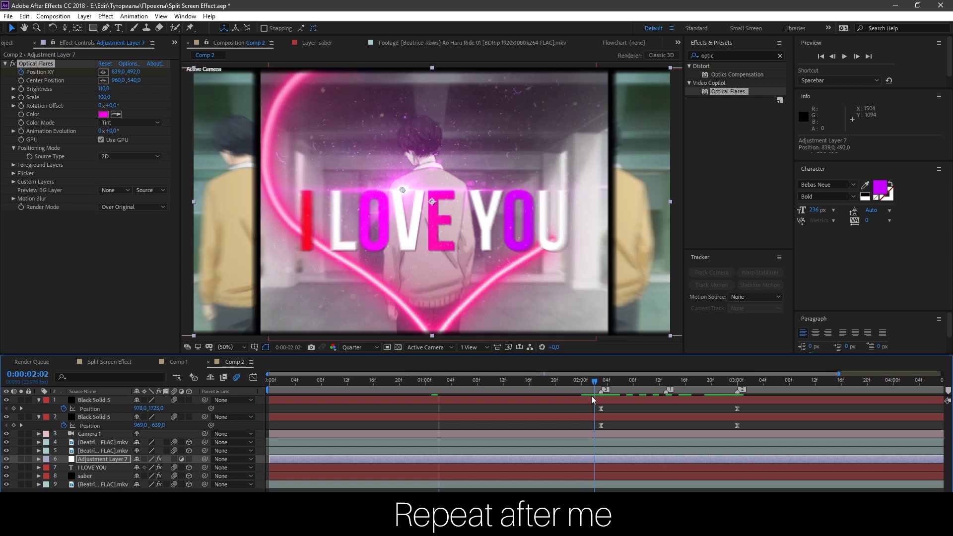
# Step: Keyframe the flare's Position XY at 0:00:02:01 and move the flare to 755, 464 at 0:00:03:00
pyautogui.press('u')
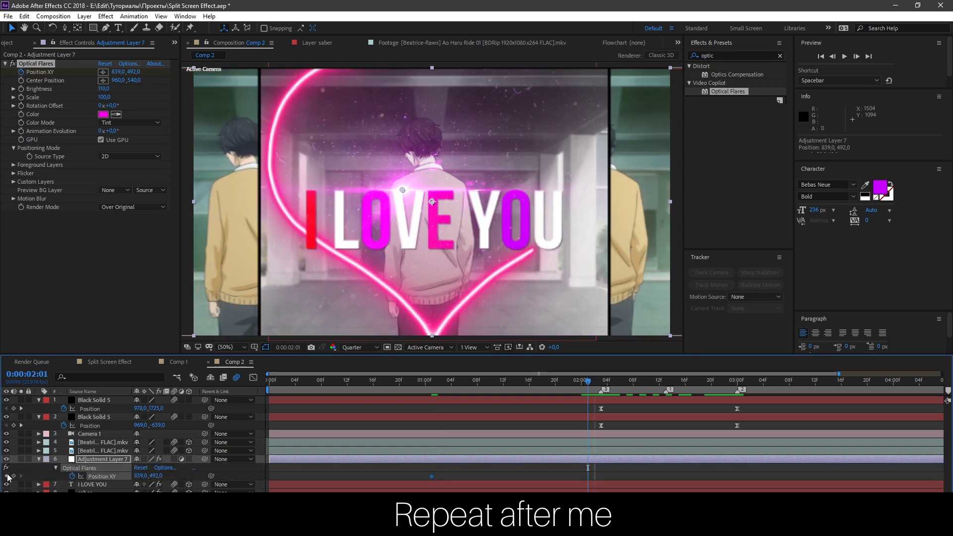
pyautogui.click(737, 383)
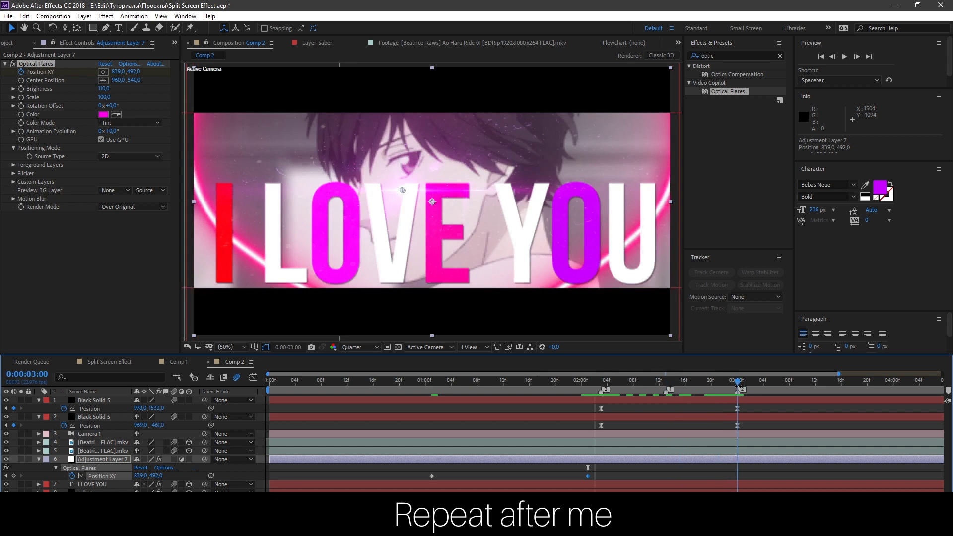
pyautogui.moveTo(398, 193); pyautogui.dragTo(381, 185)
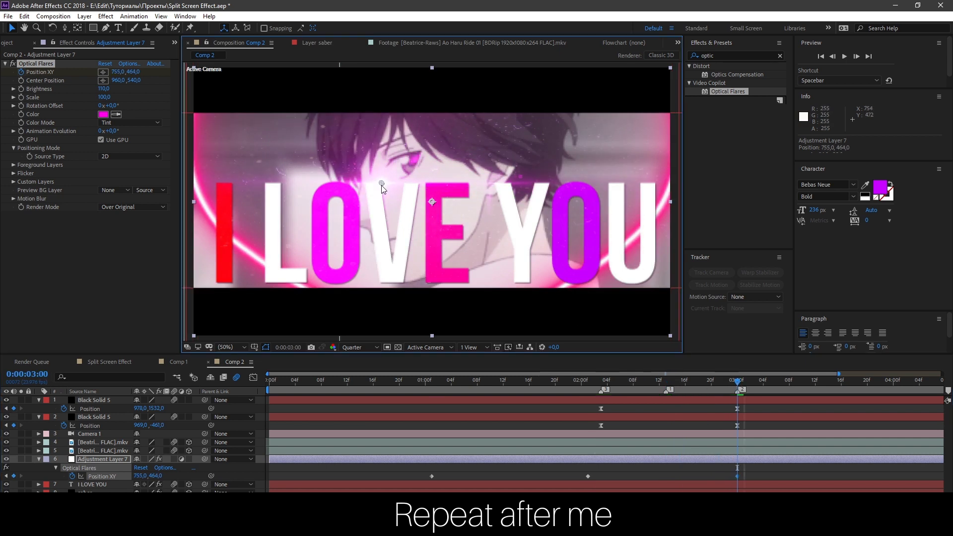
# Step: Apply Easy Ease to the flare's last two Position XY keyframes and reshape their speed curve in the Graph Editor
pyautogui.moveTo(569, 466); pyautogui.dragTo(740, 480)
pyautogui.press('F9')
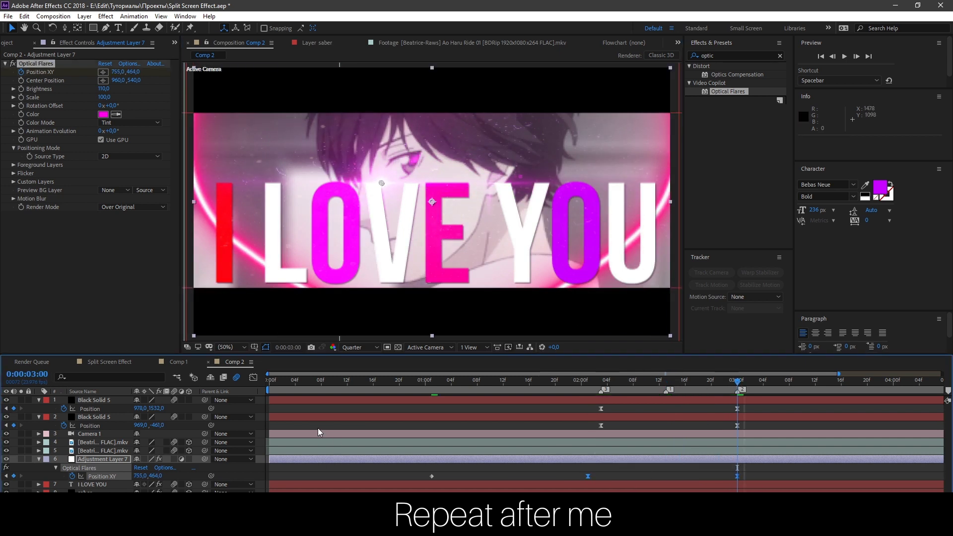
pyautogui.click(237, 377)
pyautogui.click(574, 428)
pyautogui.moveTo(613, 485)
pyautogui.mouseDown()
pyautogui.moveTo(714, 486)
pyautogui.moveTo(594, 485)
pyautogui.mouseUp()
pyautogui.click(253, 377)
# Step: Preview the whole animation from 0:00:00:00 and set the composition's preview resolution to Full
pyautogui.click(509, 383)
pyautogui.moveTo(509, 383); pyautogui.dragTo(183, 377)
pyautogui.press('space')
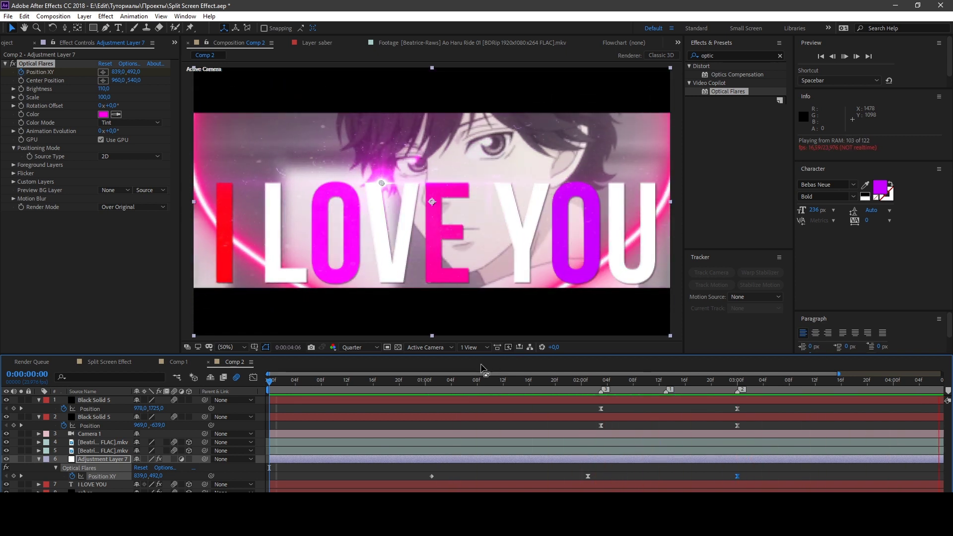
pyautogui.click(235, 347)
pyautogui.click(274, 198)
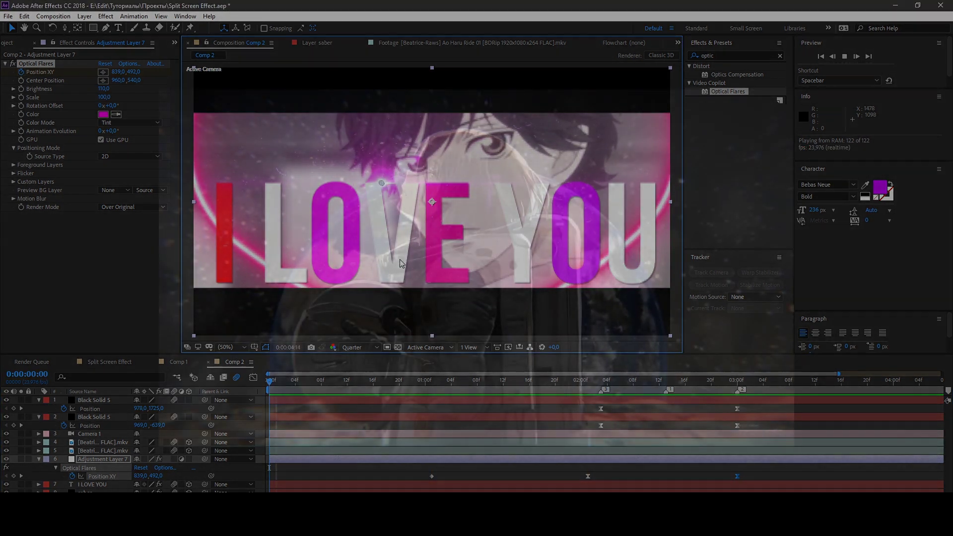
pyautogui.click(359, 346)
pyautogui.click(354, 371)
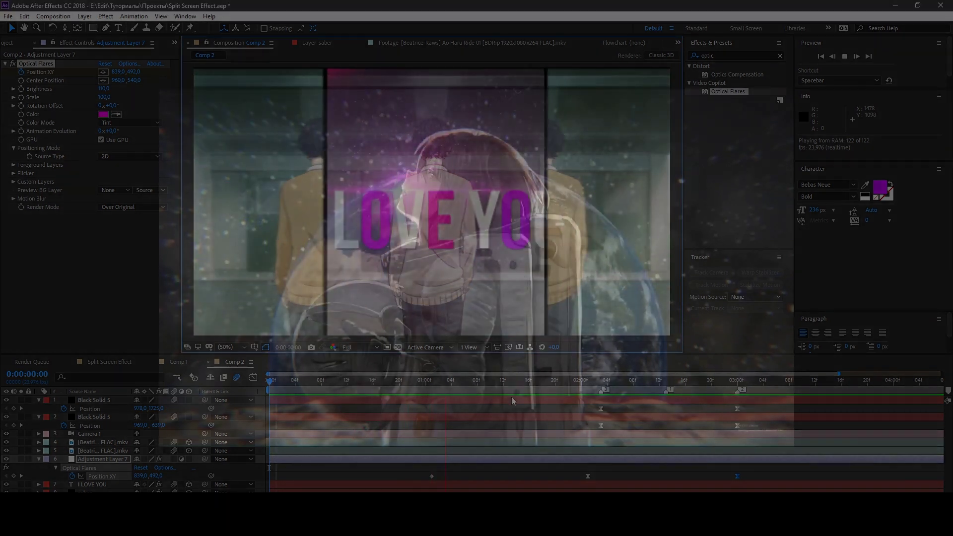